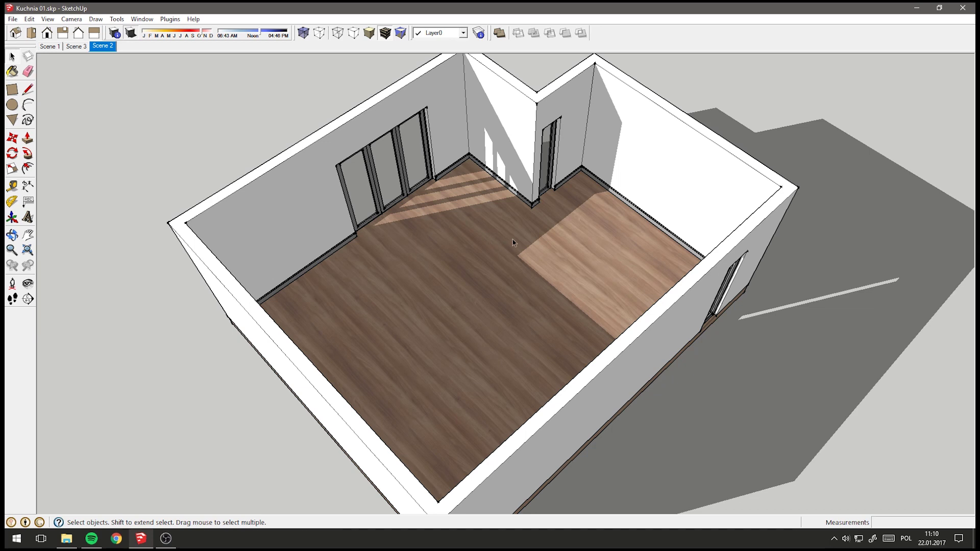
Hide the skirting-board group running around the kitchen walls.
{"action": "scroll", "coordinate": [516, 226], "scroll_direction": "down", "scroll_amount": 2}
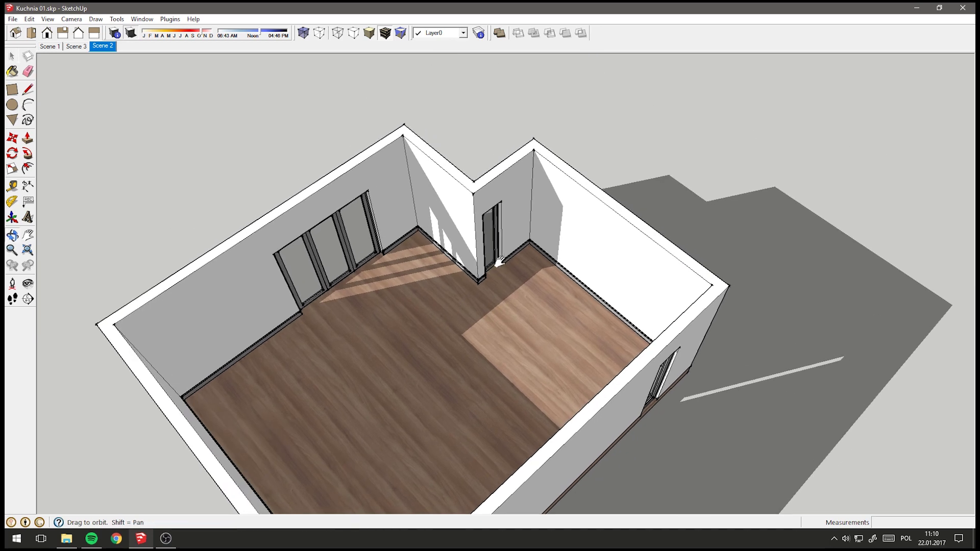
{"action": "mouse_move", "coordinate": [515, 226]}
{"action": "middle_mouse_down"}
{"action": "mouse_move", "coordinate": [573, 155]}
{"action": "mouse_move", "coordinate": [691, 175]}
{"action": "mouse_move", "coordinate": [481, 224]}
{"action": "middle_mouse_up"}
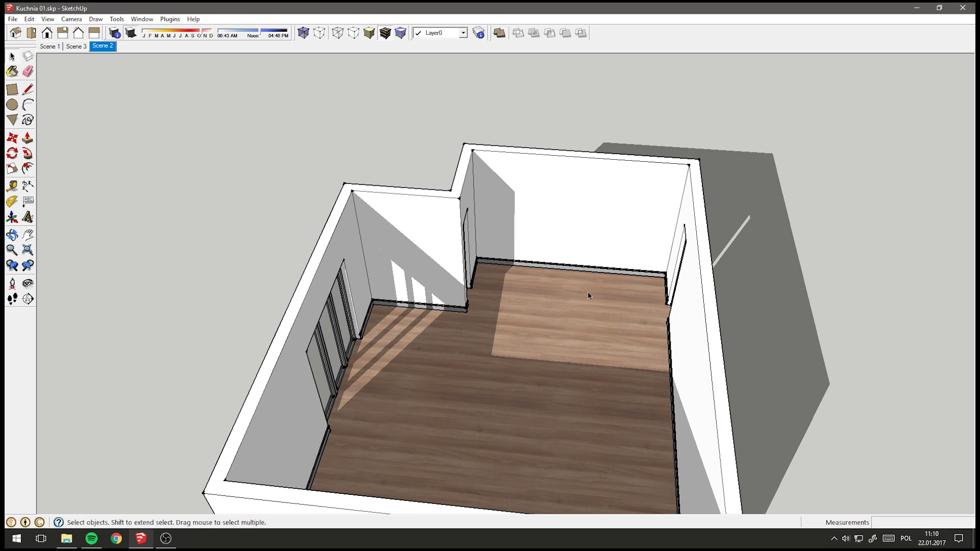
{"action": "mouse_move", "coordinate": [588, 295]}
{"action": "middle_mouse_down"}
{"action": "mouse_move", "coordinate": [606, 308]}
{"action": "mouse_move", "coordinate": [536, 315]}
{"action": "mouse_move", "coordinate": [554, 270]}
{"action": "middle_mouse_up"}
{"action": "scroll", "coordinate": [517, 287], "scroll_direction": "up", "scroll_amount": 3}
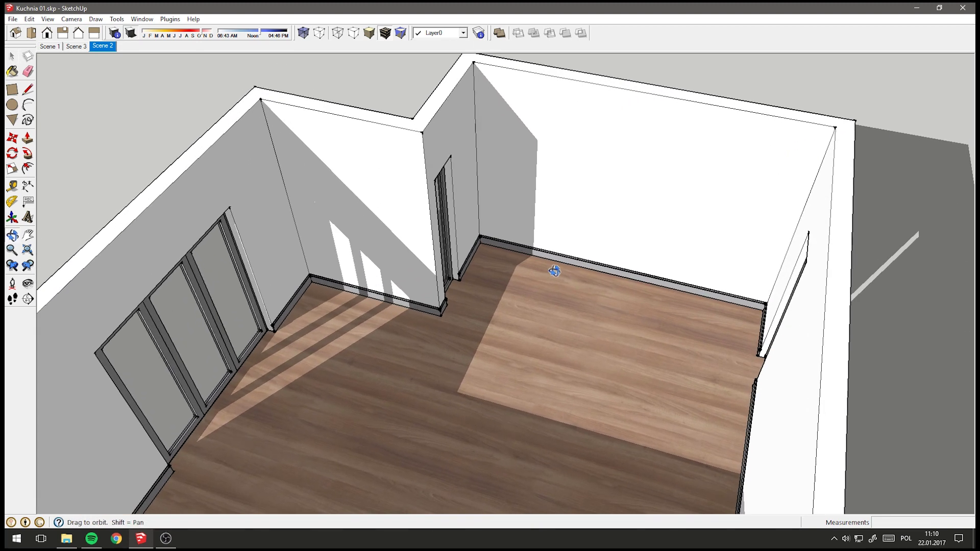
{"action": "scroll", "coordinate": [554, 270], "scroll_direction": "up", "scroll_amount": 2}
{"action": "scroll", "coordinate": [523, 259], "scroll_direction": "up", "scroll_amount": 1}
{"action": "right_click", "coordinate": [522, 258]}
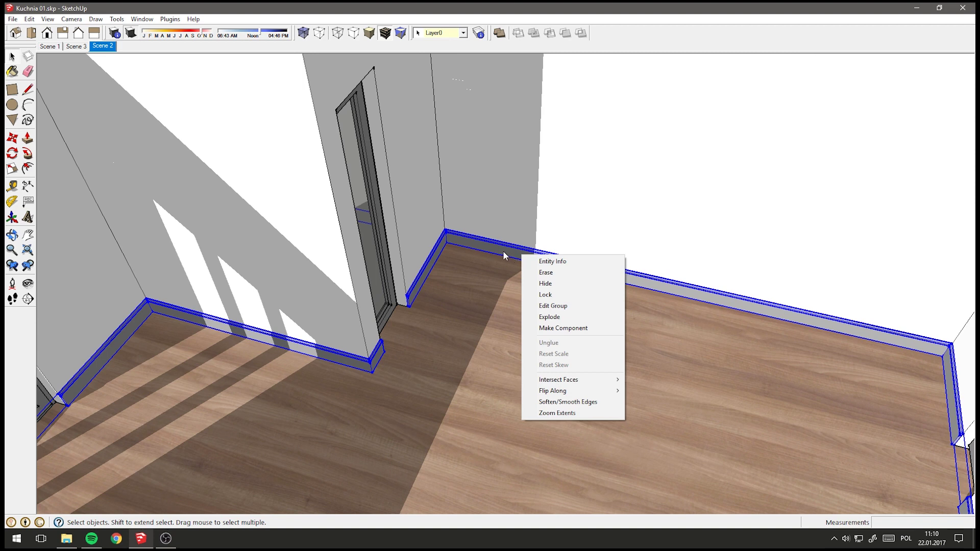
{"action": "left_click", "coordinate": [545, 284]}
{"action": "scroll", "coordinate": [548, 286], "scroll_direction": "down", "scroll_amount": 3}
{"action": "scroll", "coordinate": [556, 277], "scroll_direction": "down", "scroll_amount": 1}
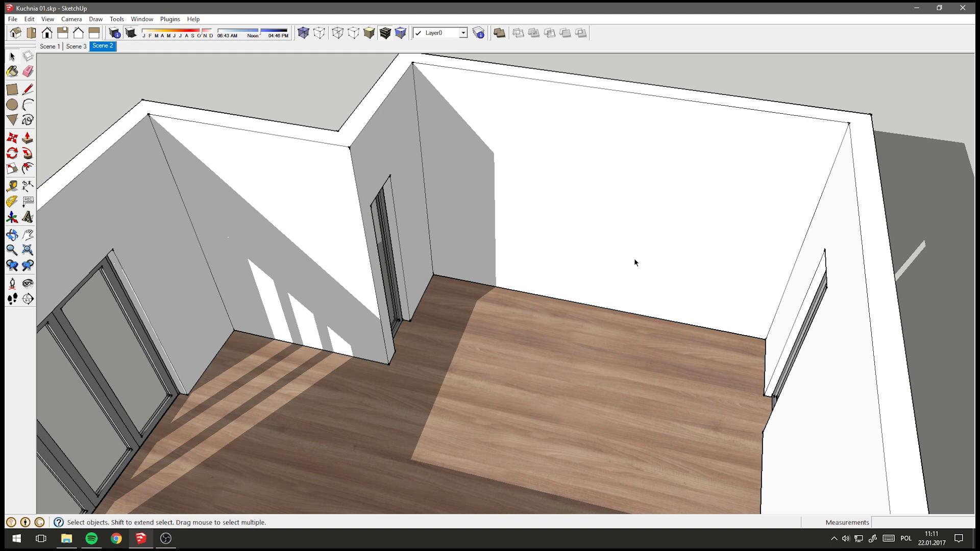
Switch shadows off and draw an edge across the niche floor, 60 cm from the back wall.
{"action": "left_click", "coordinate": [131, 37]}
{"action": "mouse_move", "coordinate": [469, 236]}
{"action": "middle_mouse_down"}
{"action": "mouse_move", "coordinate": [529, 267]}
{"action": "mouse_move", "coordinate": [511, 264]}
{"action": "mouse_move", "coordinate": [478, 317]}
{"action": "mouse_move", "coordinate": [503, 288]}
{"action": "middle_mouse_up"}
{"action": "left_click", "coordinate": [28, 91]}
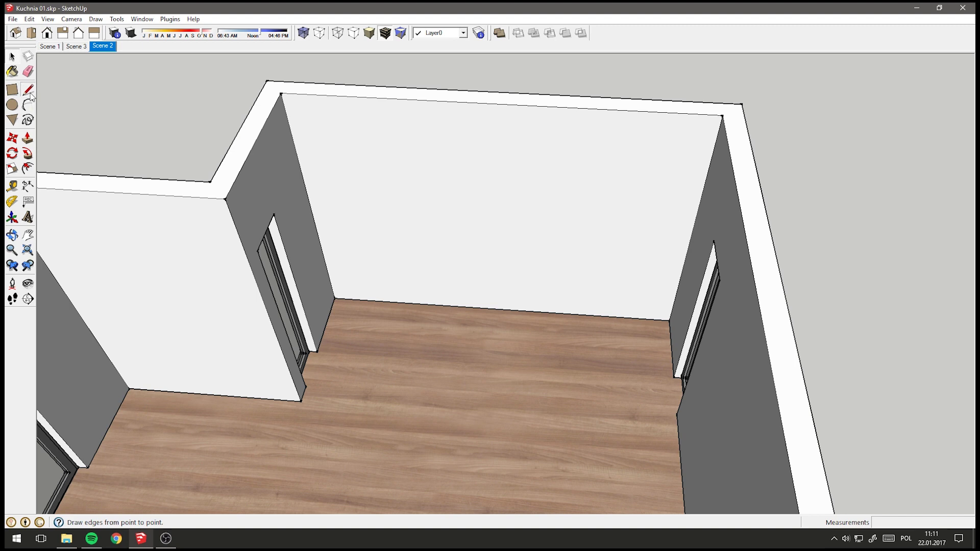
{"action": "left_click", "coordinate": [334, 298]}
{"action": "middle_click_drag", "start_coordinate": [470, 299], "coordinate": [660, 291]}
{"action": "left_click", "coordinate": [659, 292]}
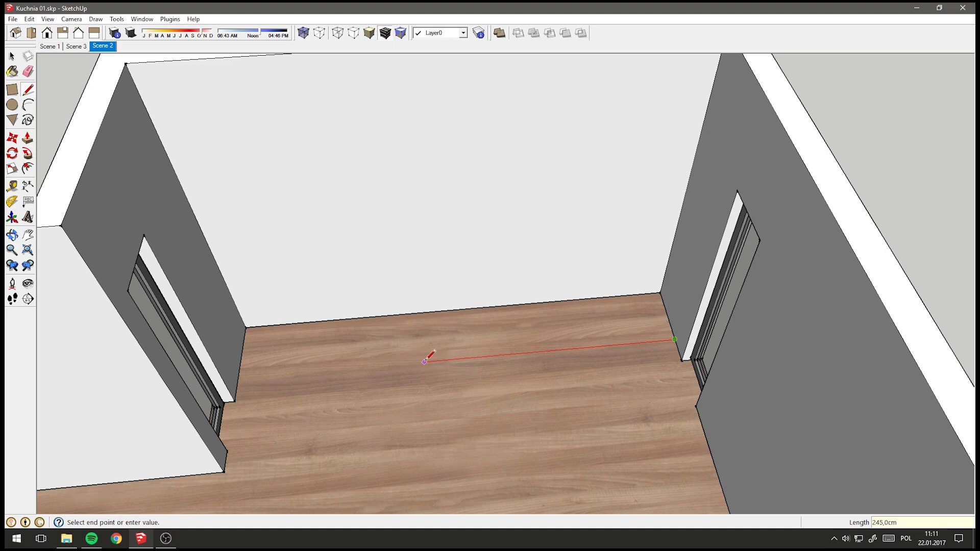
{"action": "left_click", "coordinate": [237, 378]}
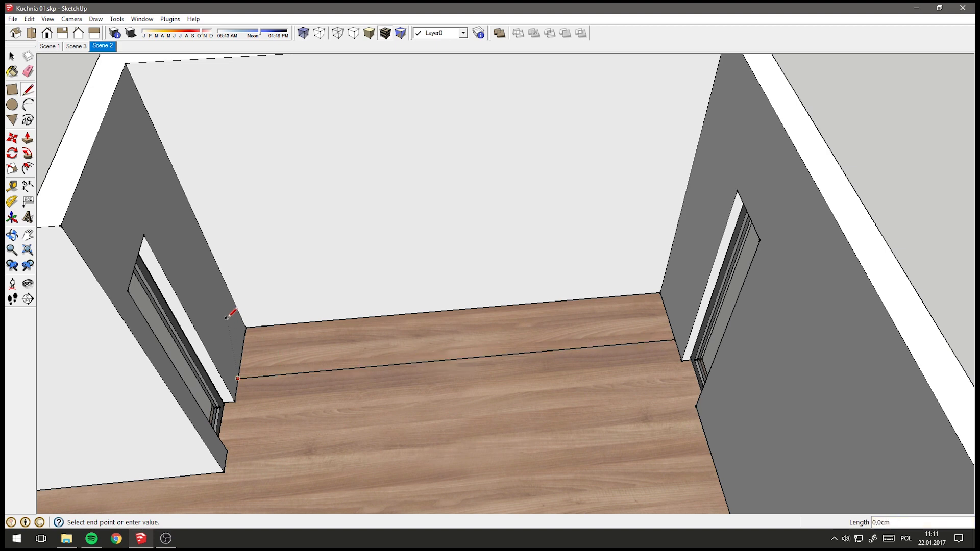
{"action": "mouse_move", "coordinate": [250, 325]}
{"action": "middle_mouse_down"}
{"action": "mouse_move", "coordinate": [430, 361]}
{"action": "mouse_move", "coordinate": [367, 365]}
{"action": "middle_mouse_up"}
Push/Pull the floor strip up 85 cm into a cabinet block.
{"action": "left_click", "coordinate": [27, 138]}
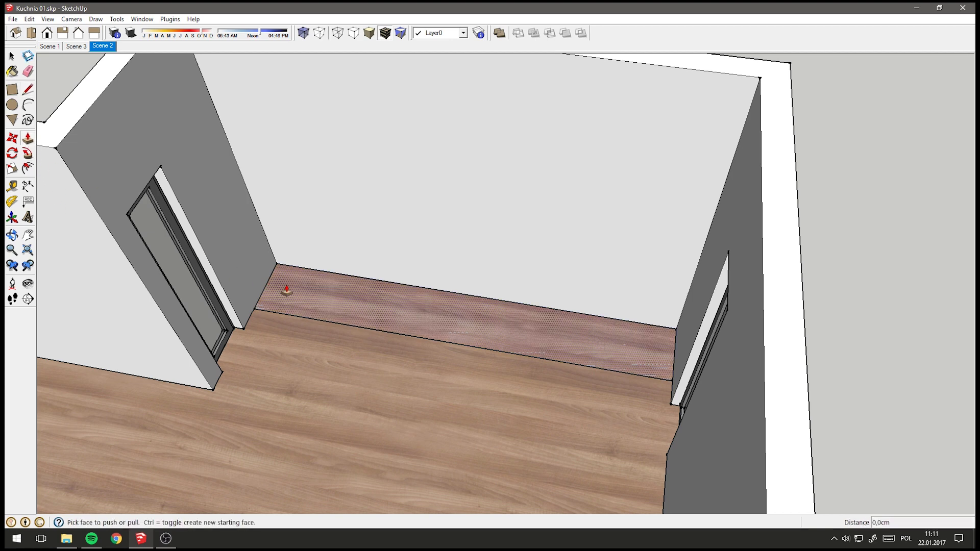
{"action": "left_click_drag", "start_coordinate": [286, 291], "coordinate": [324, 254]}
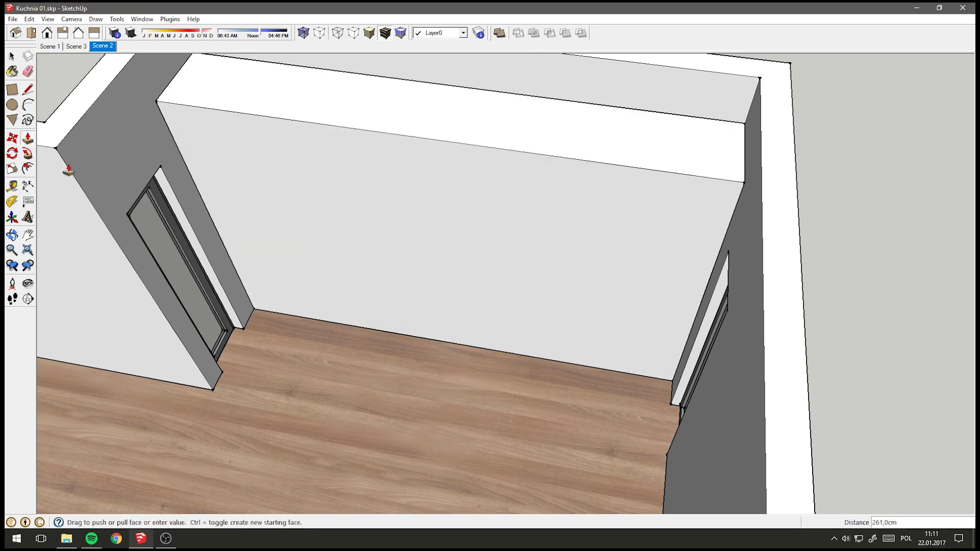
{"action": "mouse_move", "coordinate": [324, 253]}
{"action": "left_mouse_down"}
{"action": "mouse_move", "coordinate": [295, 226]}
{"action": "mouse_move", "coordinate": [302, 250]}
{"action": "left_mouse_up"}
{"action": "type", "text": "85"}
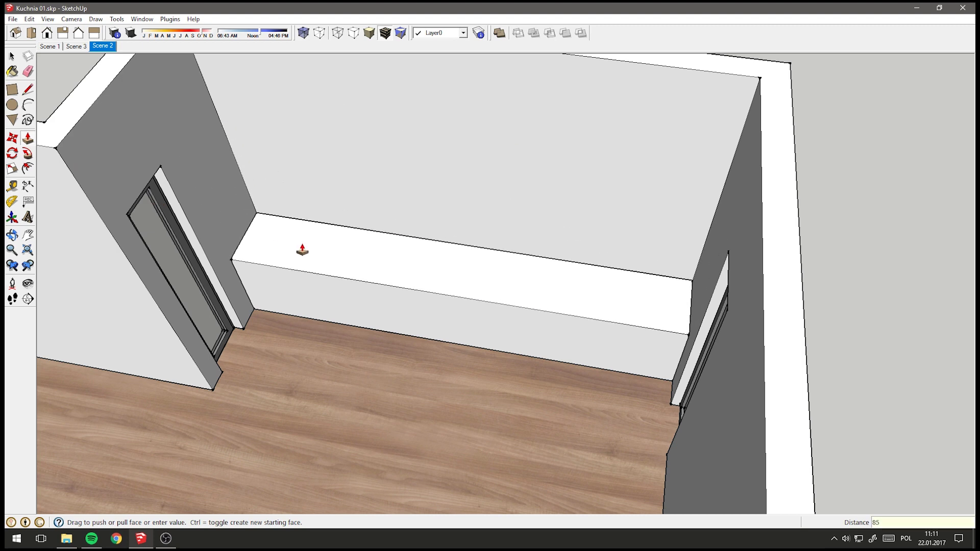
{"action": "key", "text": "Return"}
{"action": "mouse_move", "coordinate": [284, 225]}
{"action": "middle_mouse_down"}
{"action": "mouse_move", "coordinate": [332, 179]}
{"action": "mouse_move", "coordinate": [341, 204]}
{"action": "mouse_move", "coordinate": [393, 260]}
{"action": "middle_mouse_up"}
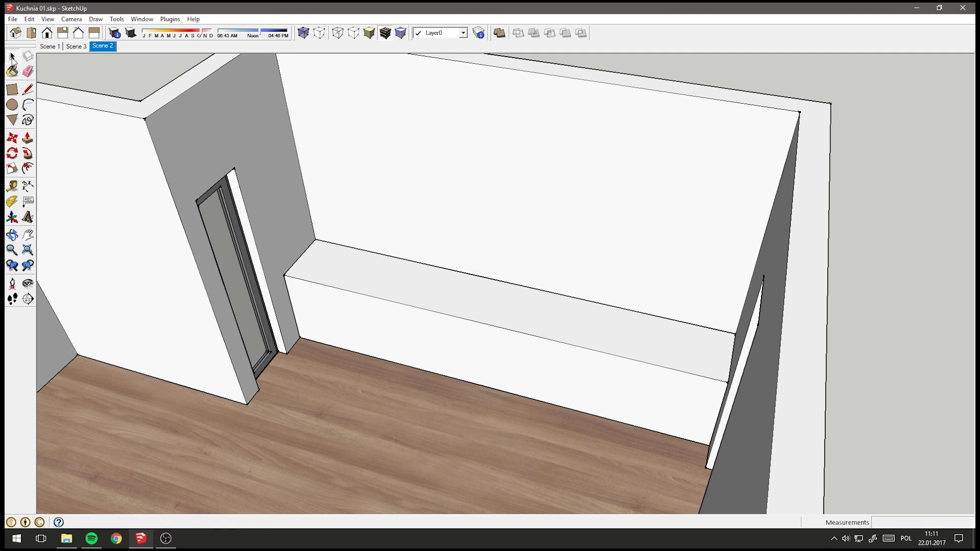
Copy the bottom front edge 15 cm up and push that plinth strip in 5 cm.
{"action": "left_click", "coordinate": [13, 56]}
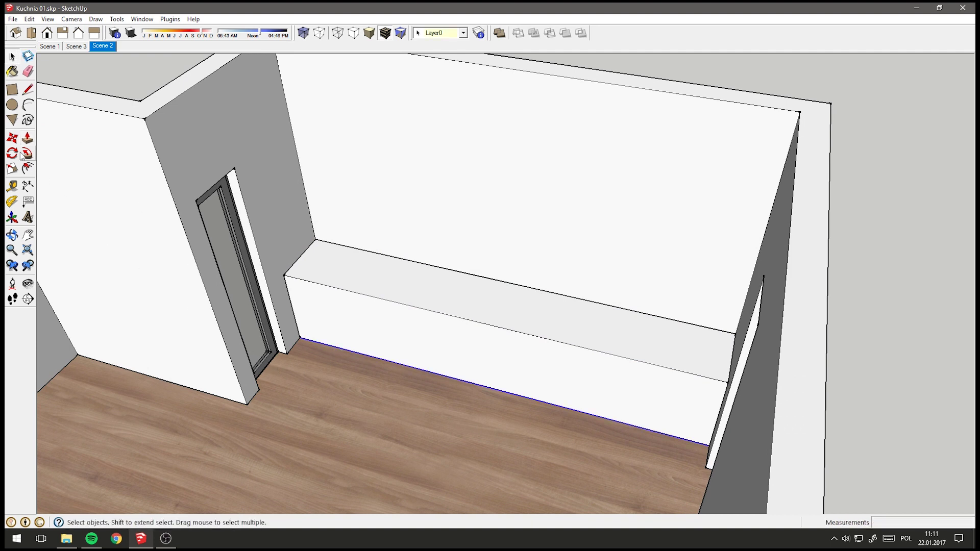
{"action": "left_click", "coordinate": [12, 138]}
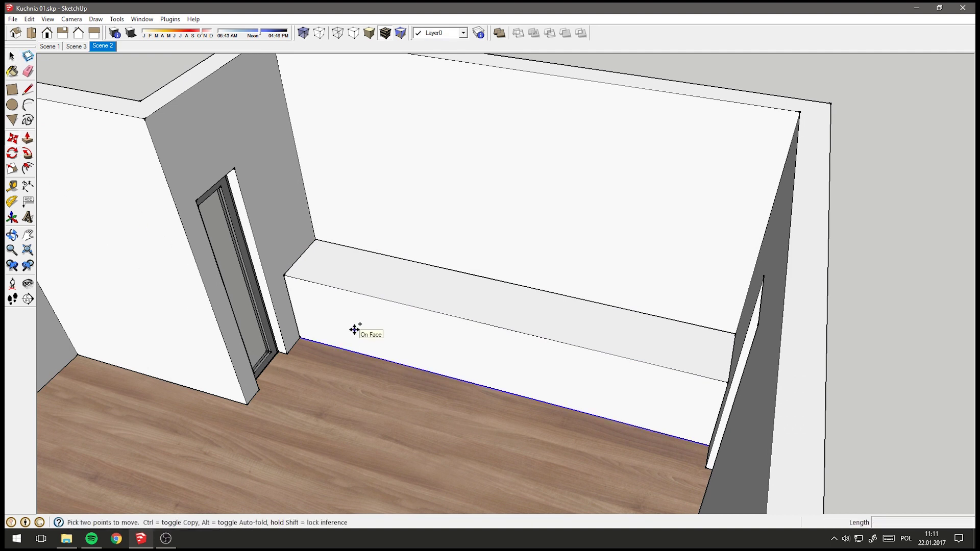
{"action": "left_click", "coordinate": [360, 340]}
{"action": "key", "text": "ctrl"}
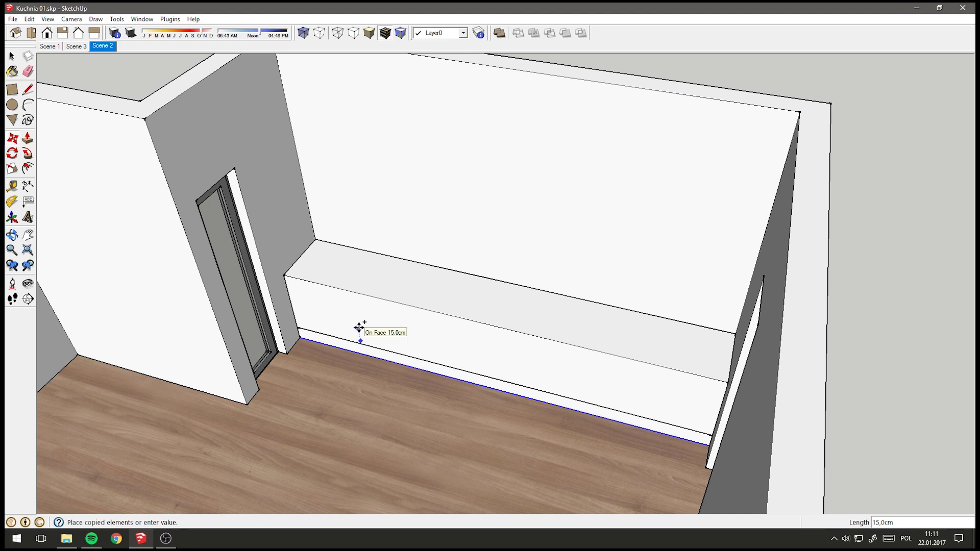
{"action": "type", "text": "15"}
{"action": "left_click", "coordinate": [358, 327]}
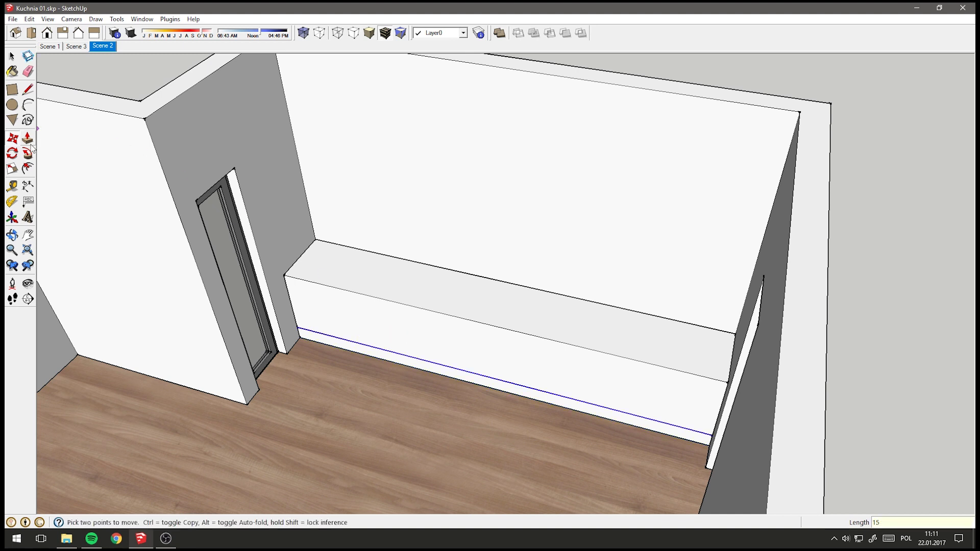
{"action": "left_click", "coordinate": [28, 140]}
{"action": "scroll", "coordinate": [235, 324], "scroll_direction": "up", "scroll_amount": 2}
{"action": "left_click", "coordinate": [319, 340]}
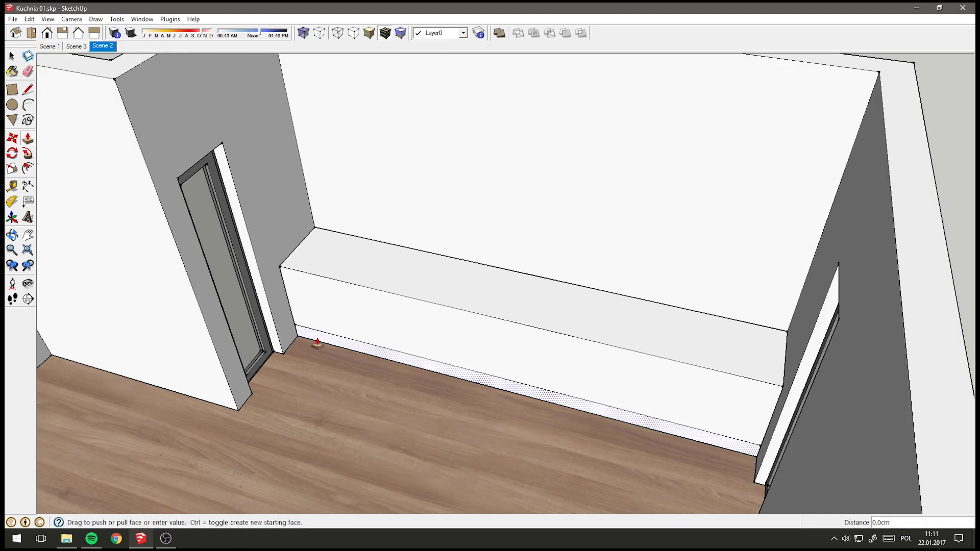
{"action": "type", "text": "5"}
{"action": "key", "text": "Return"}
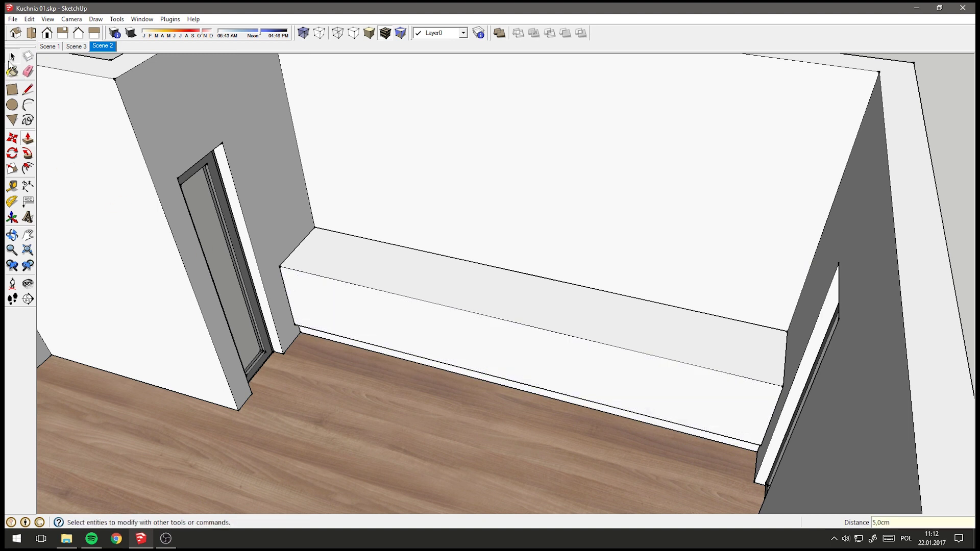
{"action": "left_click", "coordinate": [12, 56]}
Group the cabinet block with Make Group and open the group for editing.
{"action": "left_click", "coordinate": [342, 262]}
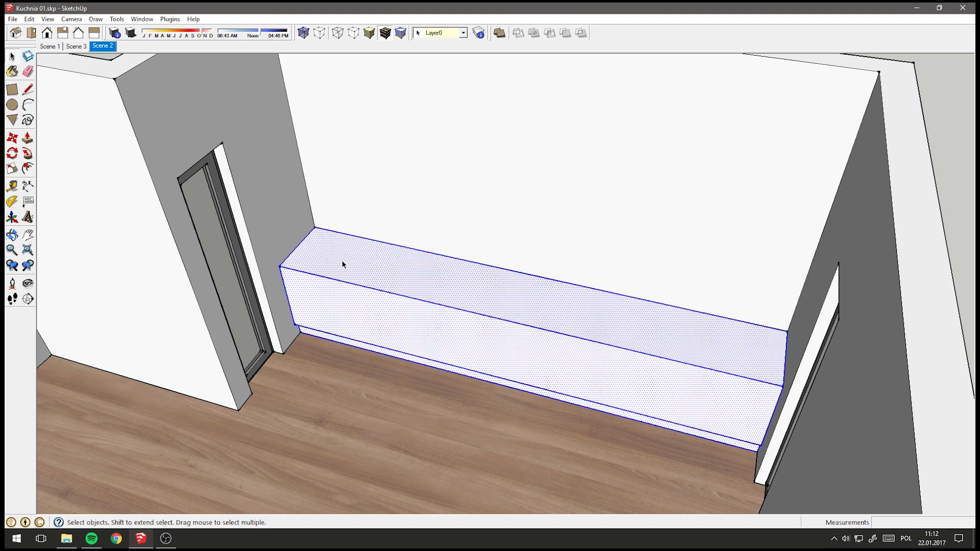
{"action": "right_click", "coordinate": [371, 277]}
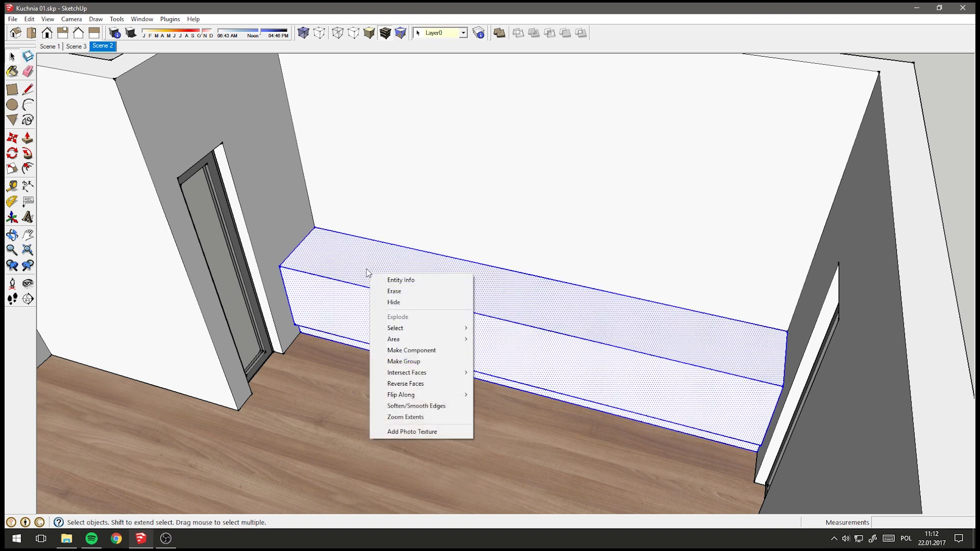
{"action": "left_click", "coordinate": [417, 369]}
{"action": "middle_click_drag", "start_coordinate": [396, 350], "coordinate": [422, 283]}
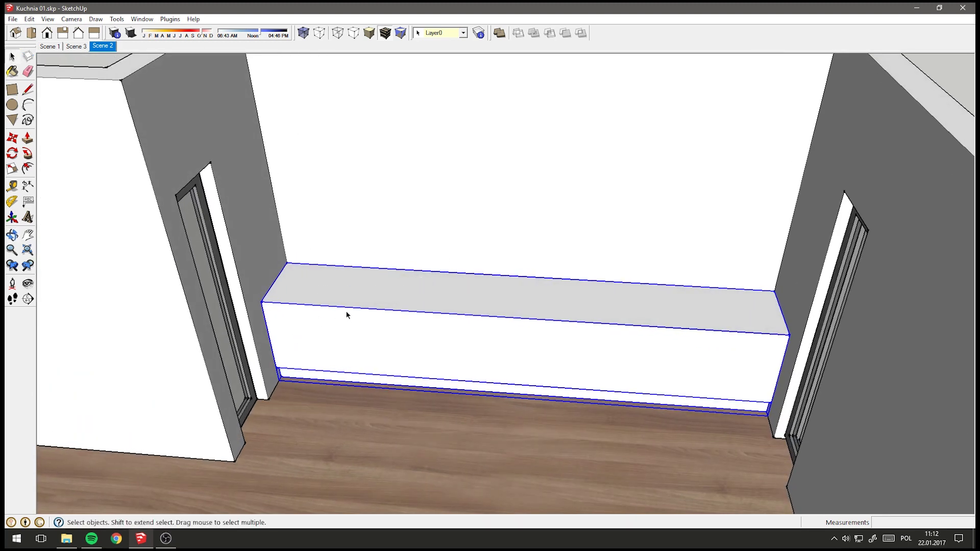
{"action": "double_click", "coordinate": [343, 324]}
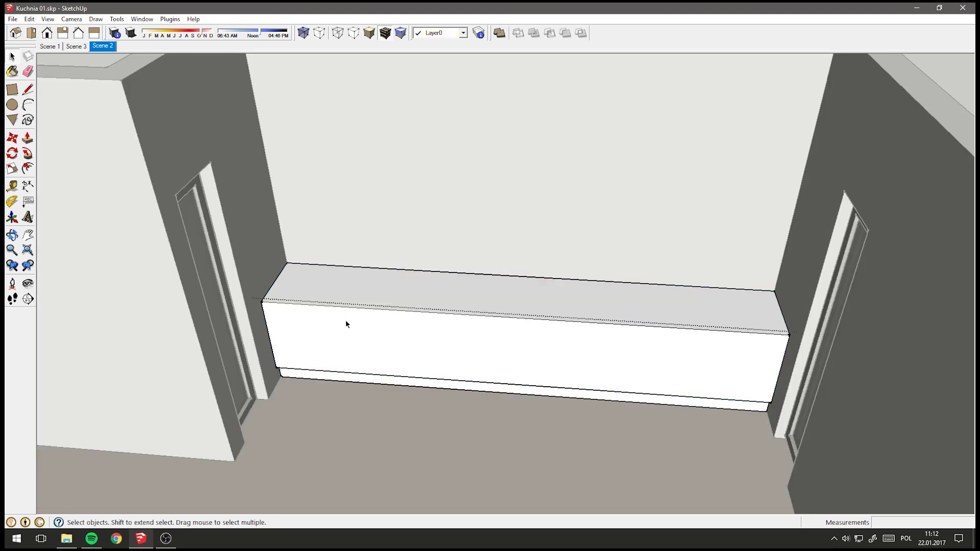
{"action": "mouse_move", "coordinate": [343, 324]}
{"action": "middle_mouse_down"}
{"action": "mouse_move", "coordinate": [385, 329]}
{"action": "mouse_move", "coordinate": [239, 228]}
{"action": "mouse_move", "coordinate": [240, 252]}
{"action": "mouse_move", "coordinate": [683, 343]}
{"action": "middle_mouse_up"}
{"action": "middle_click_drag", "start_coordinate": [542, 298], "coordinate": [551, 322]}
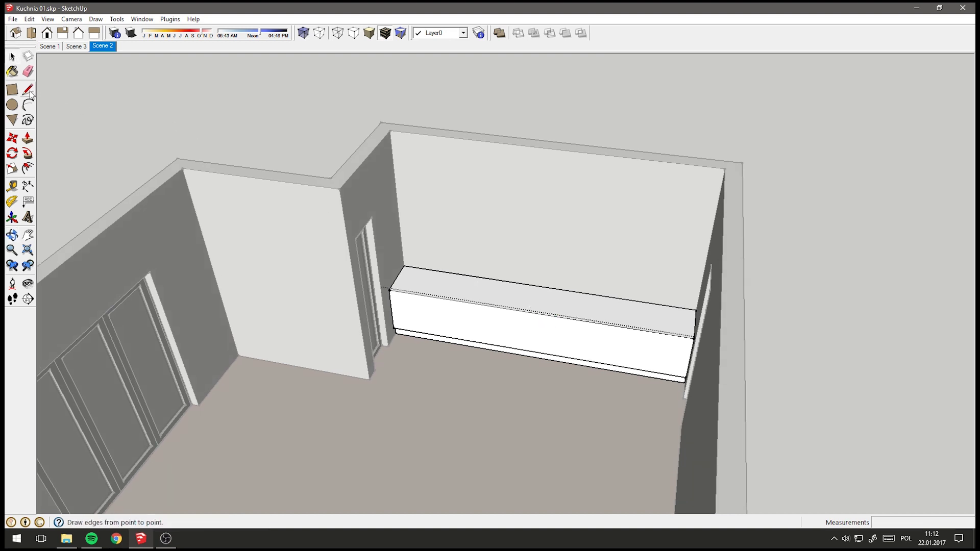
{"action": "middle_click_drag", "start_coordinate": [514, 308], "coordinate": [477, 343]}
{"action": "scroll", "coordinate": [396, 255], "scroll_direction": "up", "scroll_amount": 2}
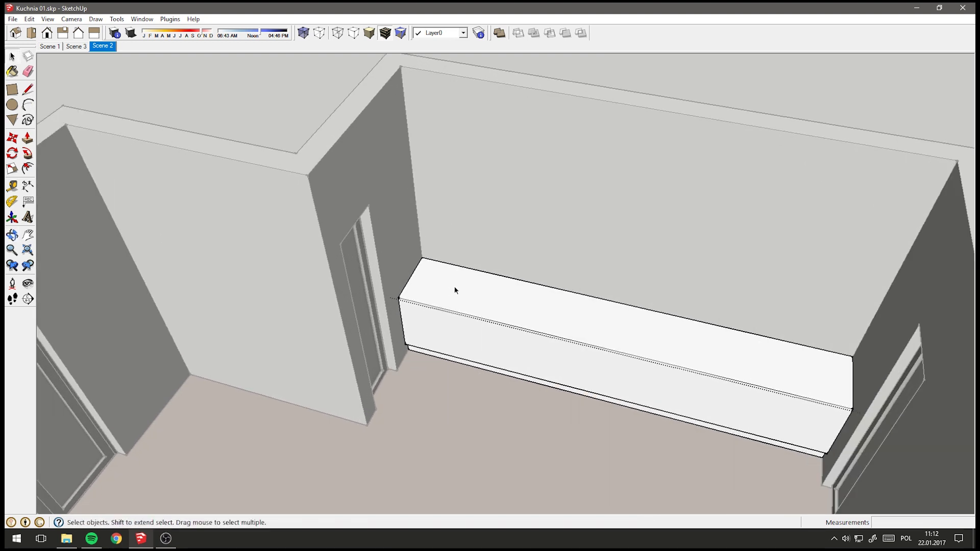
{"action": "middle_click_drag", "start_coordinate": [419, 269], "coordinate": [403, 267]}
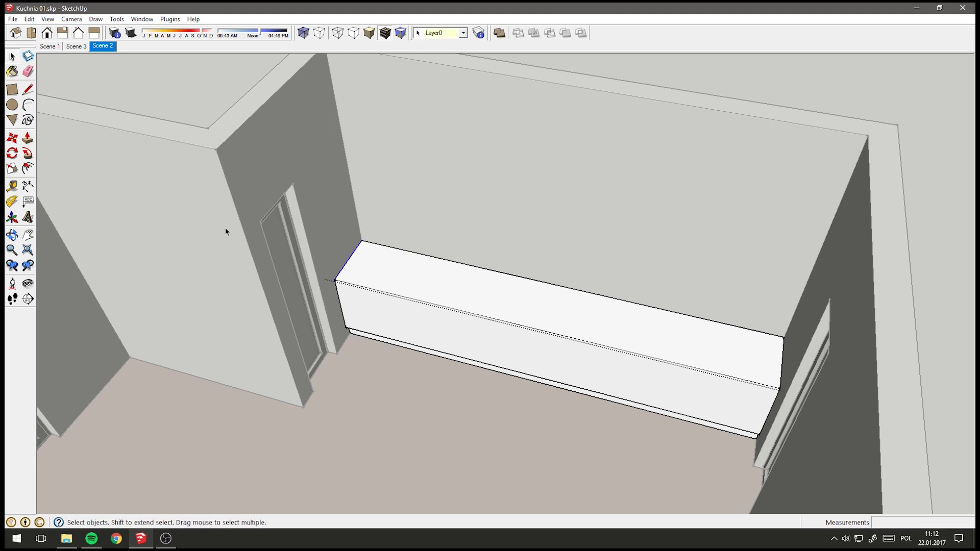
Copy an edge 60 cm along the bench top and raise that section into a tall column.
{"action": "left_click", "coordinate": [12, 139]}
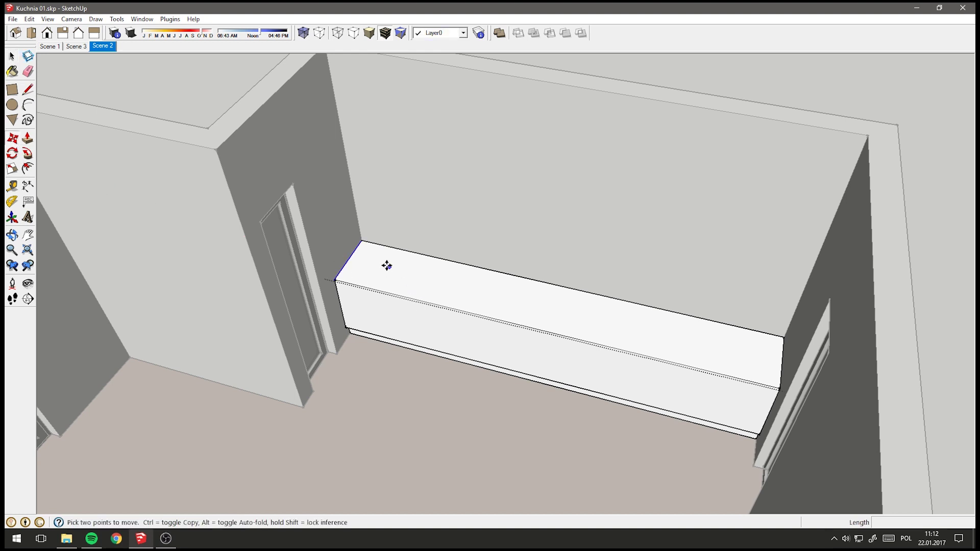
{"action": "left_click", "coordinate": [361, 241], "text": "ctrl"}
{"action": "type", "text": "60"}
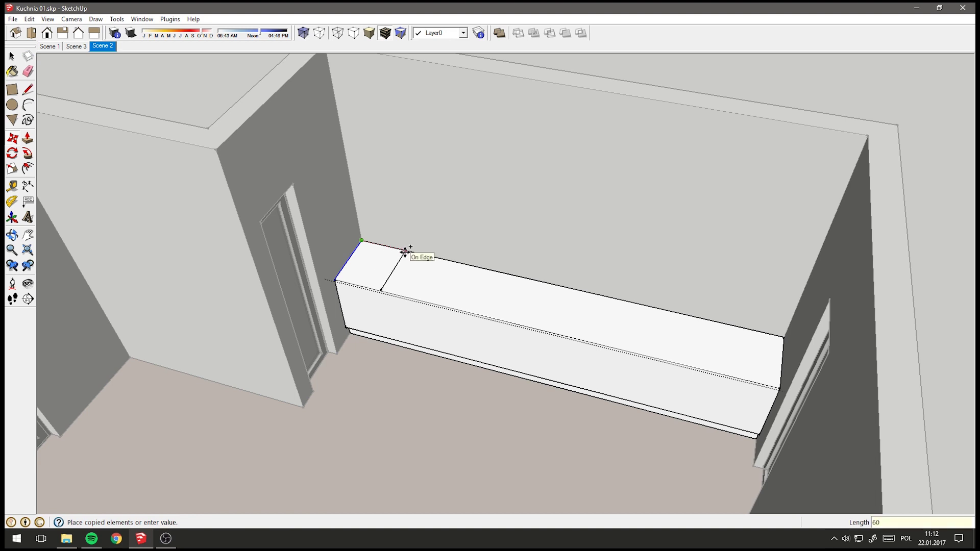
{"action": "key", "text": "Return"}
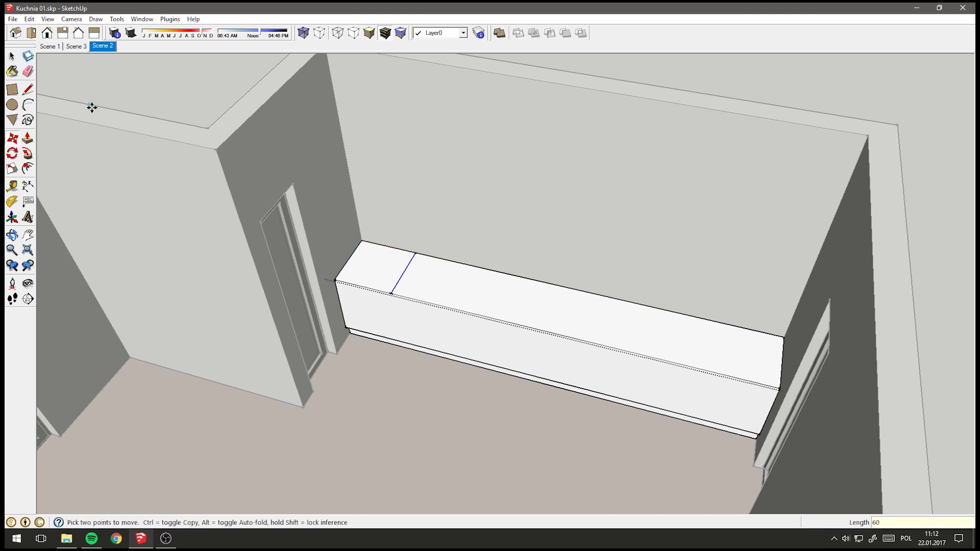
{"action": "mouse_move", "coordinate": [424, 321]}
{"action": "middle_mouse_down"}
{"action": "mouse_move", "coordinate": [409, 255]}
{"action": "mouse_move", "coordinate": [429, 259]}
{"action": "middle_mouse_up"}
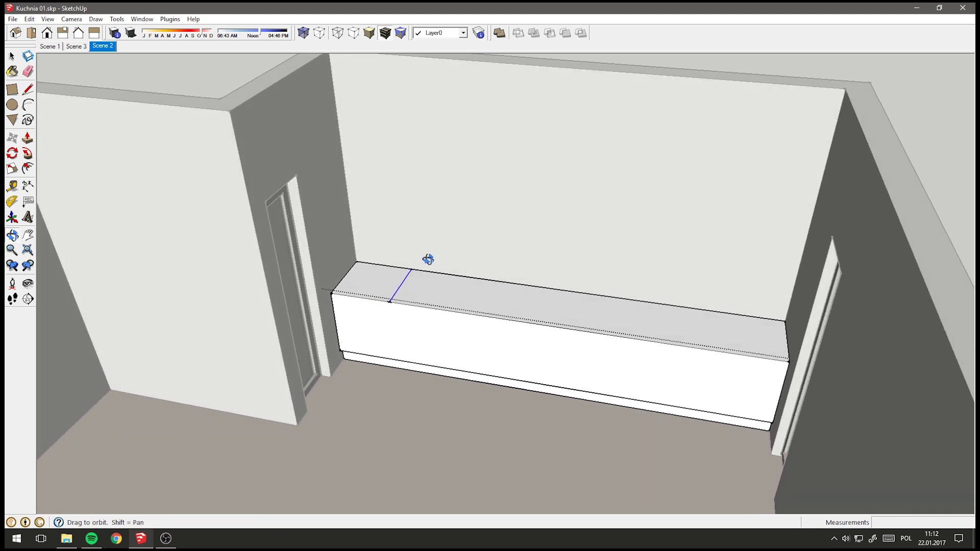
{"action": "left_click", "coordinate": [29, 141]}
{"action": "left_click", "coordinate": [379, 289]}
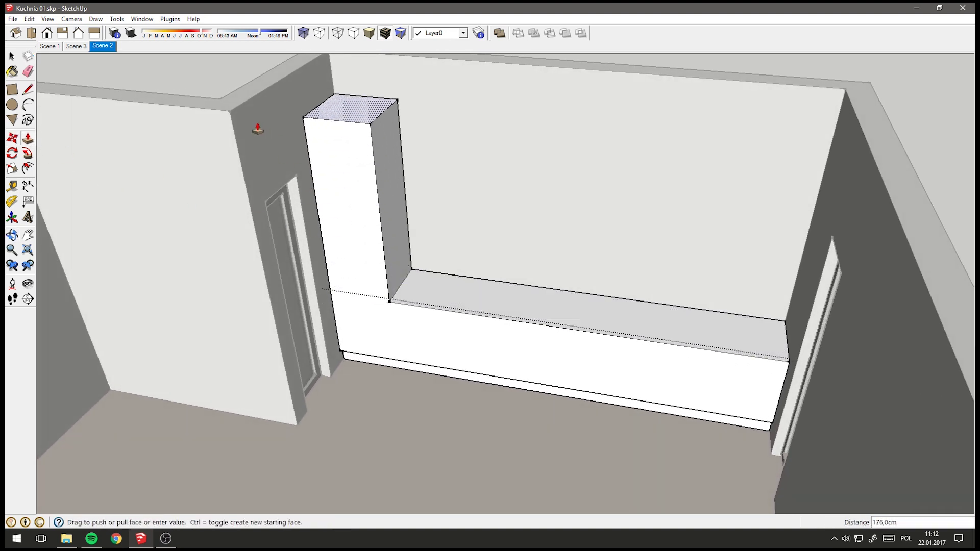
{"action": "left_click", "coordinate": [241, 108]}
{"action": "key", "text": "space"}
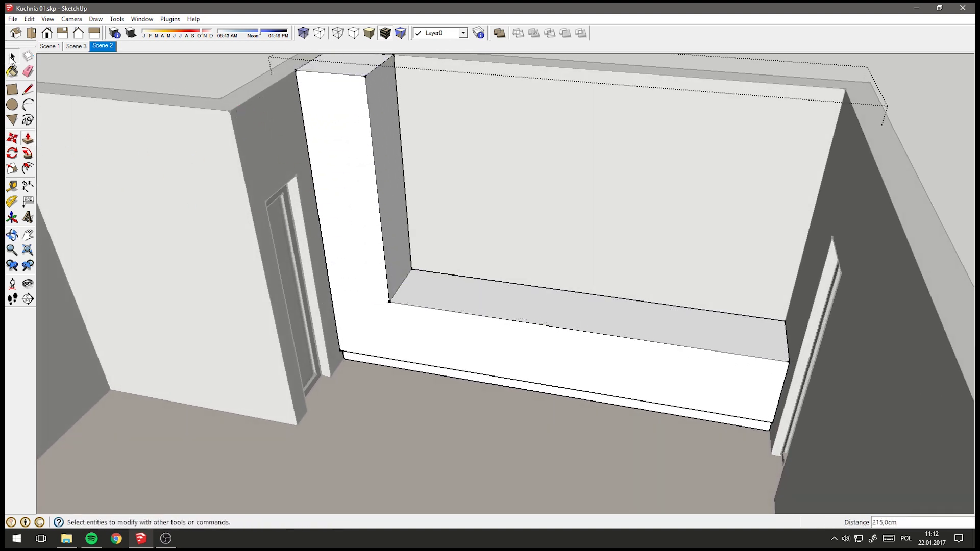
{"action": "mouse_move", "coordinate": [500, 307]}
{"action": "middle_mouse_down"}
{"action": "mouse_move", "coordinate": [557, 305]}
{"action": "mouse_move", "coordinate": [674, 330]}
{"action": "middle_mouse_up"}
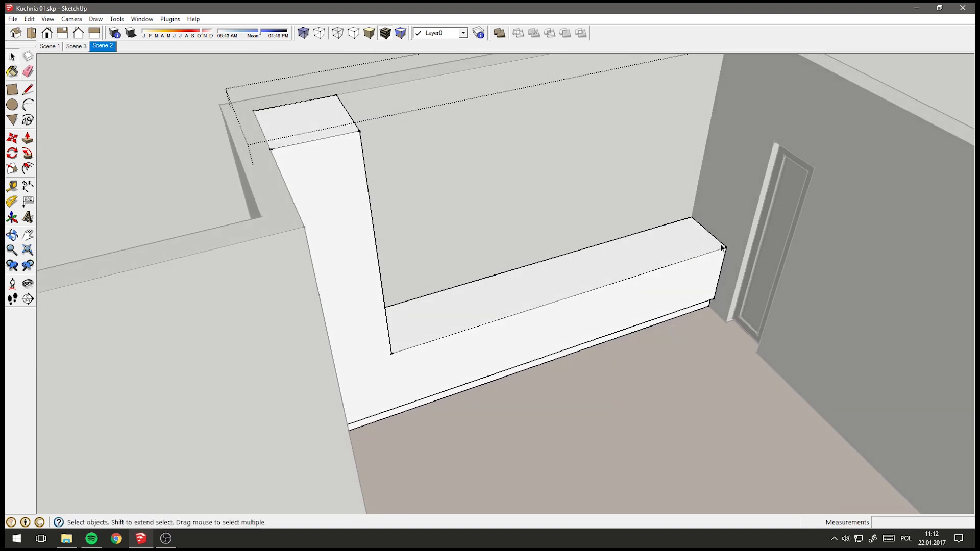
Draw a 60 cm cross edge at the bench's right end and raise it 215 cm to the ceiling.
{"action": "left_click", "coordinate": [28, 89]}
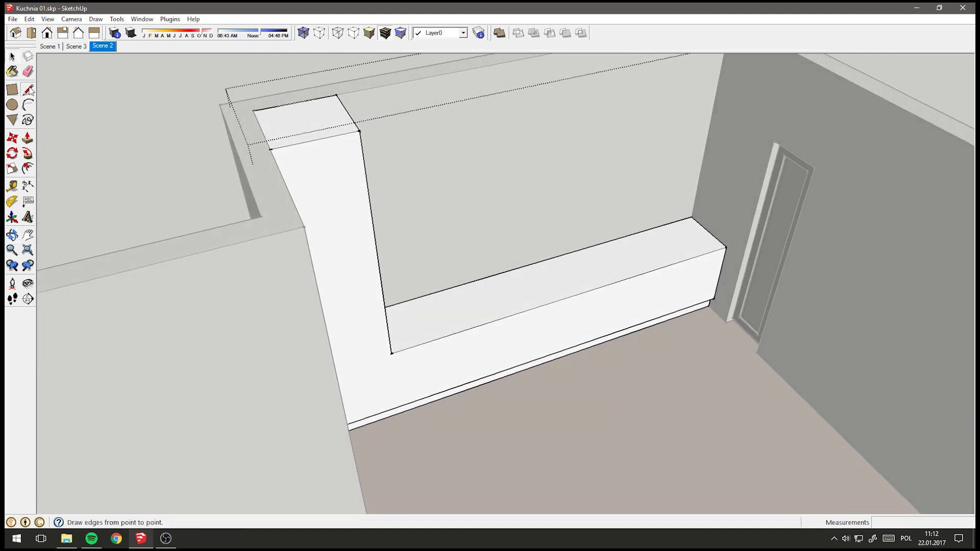
{"action": "left_click", "coordinate": [691, 217]}
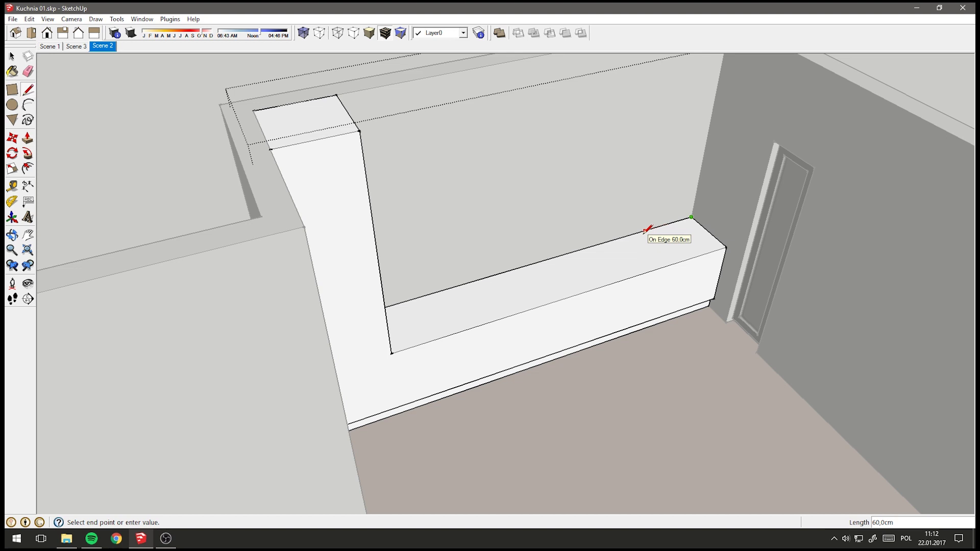
{"action": "type", "text": "60"}
{"action": "key", "text": "Return"}
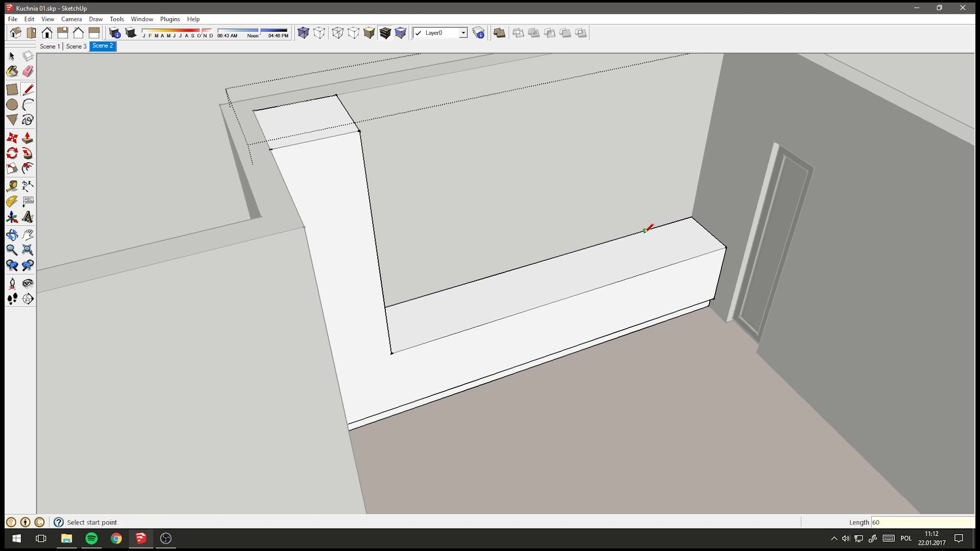
{"action": "left_click", "coordinate": [644, 230]}
{"action": "left_click", "coordinate": [678, 263]}
{"action": "middle_click_drag", "start_coordinate": [642, 271], "coordinate": [585, 365]}
{"action": "scroll", "coordinate": [674, 329], "scroll_direction": "up", "scroll_amount": 3}
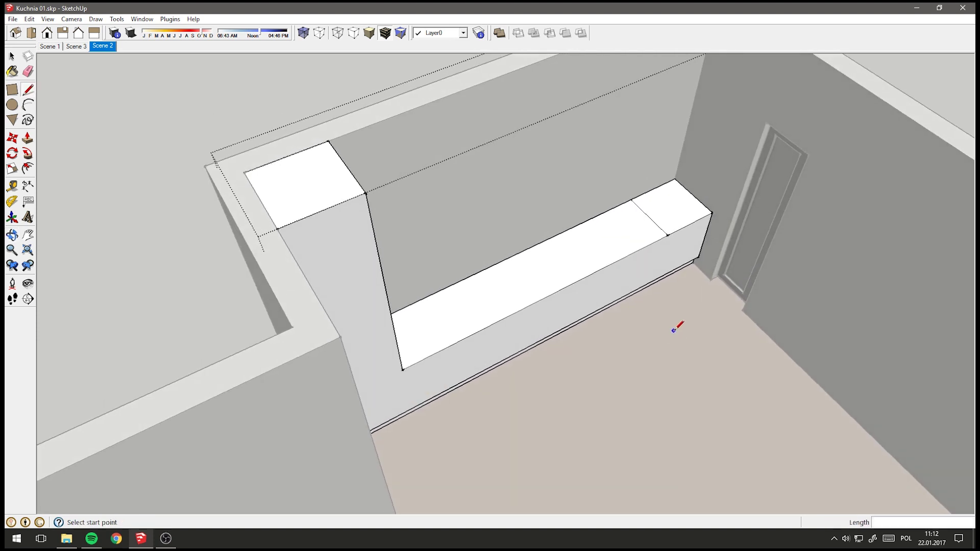
{"action": "left_click", "coordinate": [27, 139]}
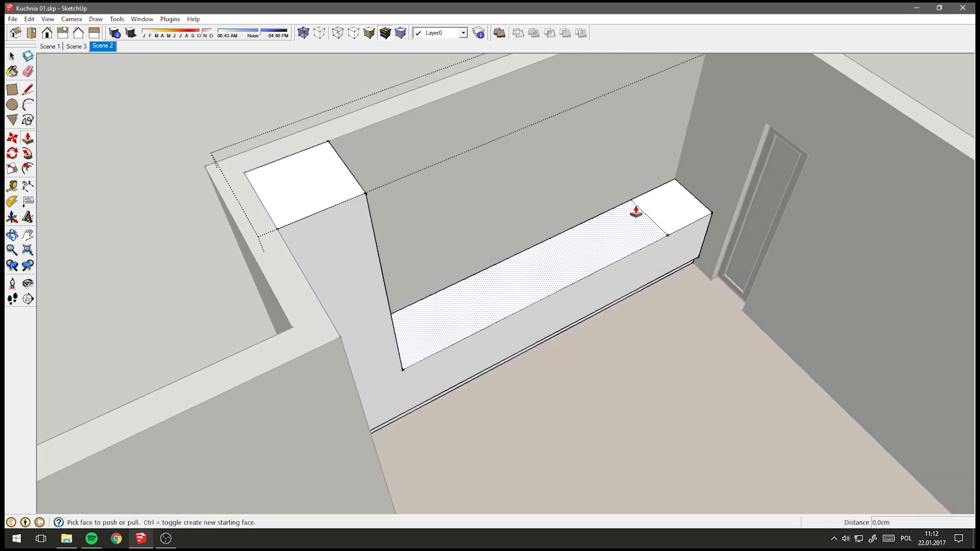
{"action": "left_click", "coordinate": [661, 210]}
{"action": "left_click", "coordinate": [311, 187]}
{"action": "double_click", "coordinate": [310, 186]}
{"action": "scroll", "coordinate": [310, 187], "scroll_direction": "down", "scroll_amount": 3}
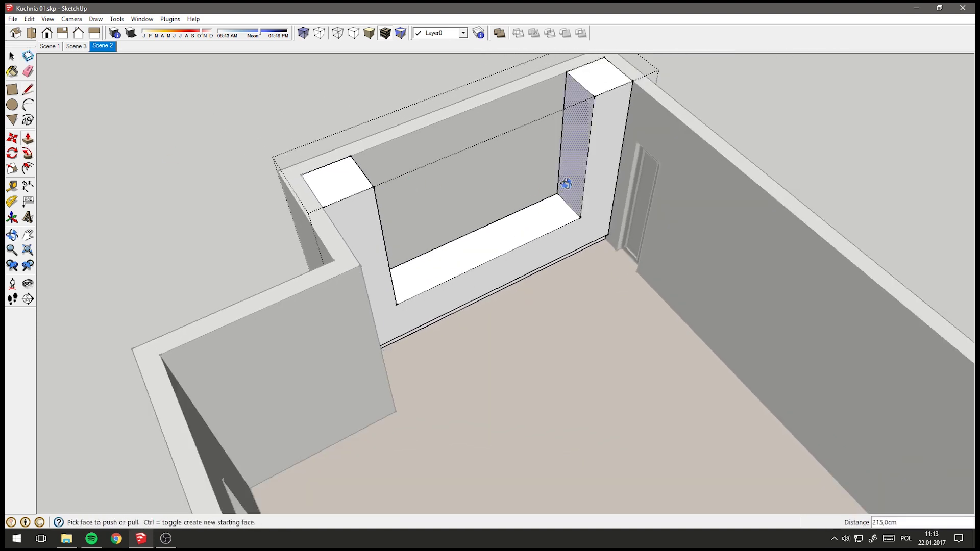
{"action": "mouse_move", "coordinate": [311, 187]}
{"action": "middle_mouse_down"}
{"action": "mouse_move", "coordinate": [378, 157]}
{"action": "mouse_move", "coordinate": [404, 182]}
{"action": "mouse_move", "coordinate": [166, 138]}
{"action": "middle_mouse_up"}
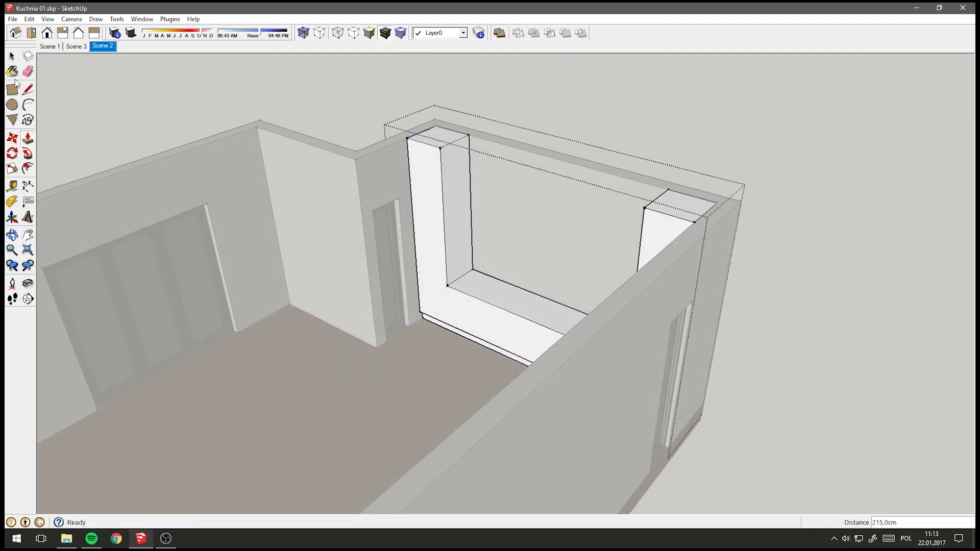
Copy the left column's top inner edge down the column with Move and Ctrl.
{"action": "left_click", "coordinate": [12, 56]}
{"action": "scroll", "coordinate": [475, 141], "scroll_direction": "up", "scroll_amount": 3}
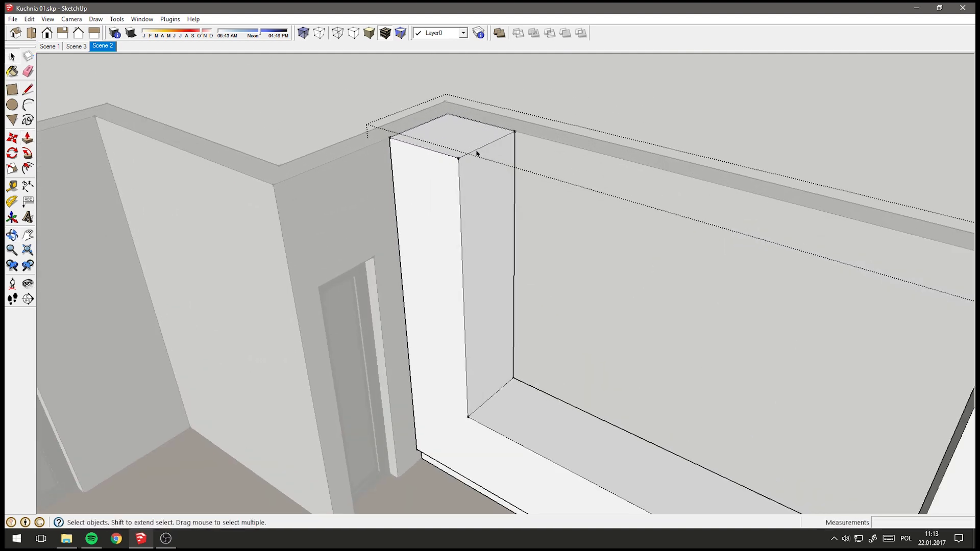
{"action": "left_click", "coordinate": [477, 153]}
{"action": "left_click", "coordinate": [12, 138]}
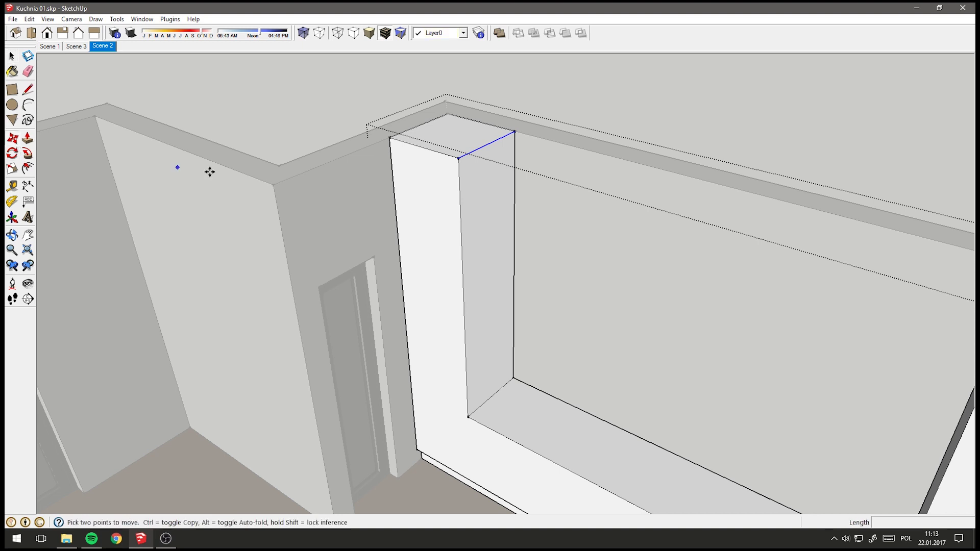
{"action": "key", "text": "ctrl"}
{"action": "left_click", "coordinate": [458, 158]}
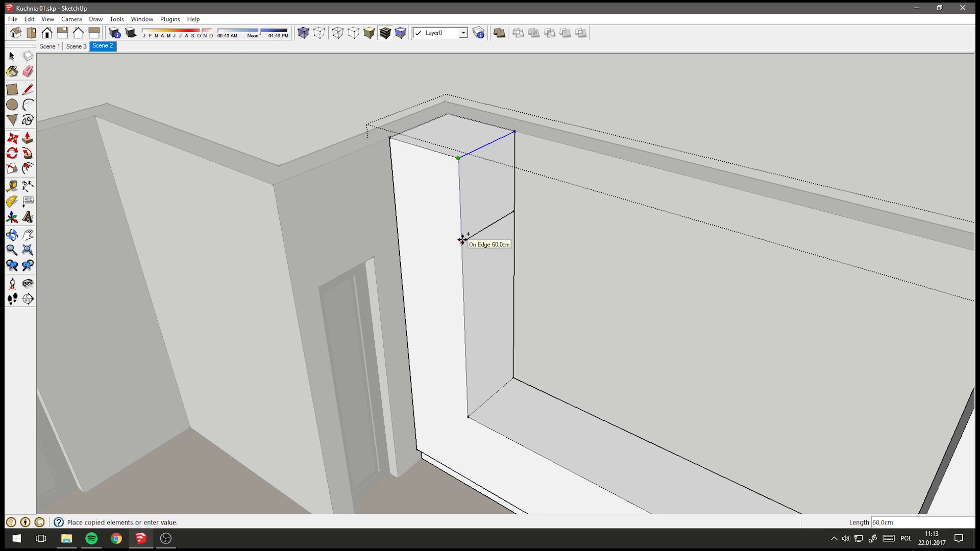
{"action": "left_click", "coordinate": [372, 261]}
{"action": "middle_click_drag", "start_coordinate": [372, 260], "coordinate": [446, 222]}
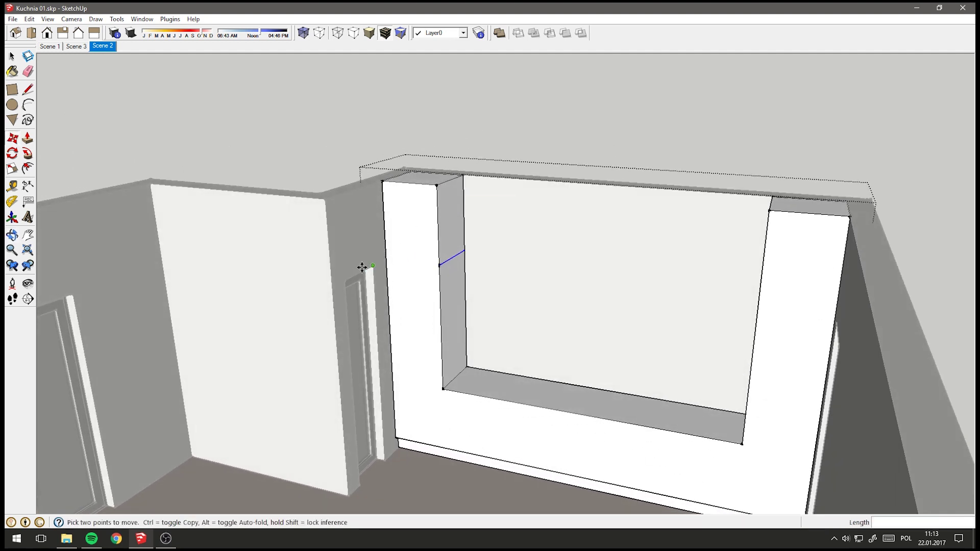
Push/Pull the upper column face 300 cm across the niche and erase the stray top edge.
{"action": "left_click", "coordinate": [28, 138]}
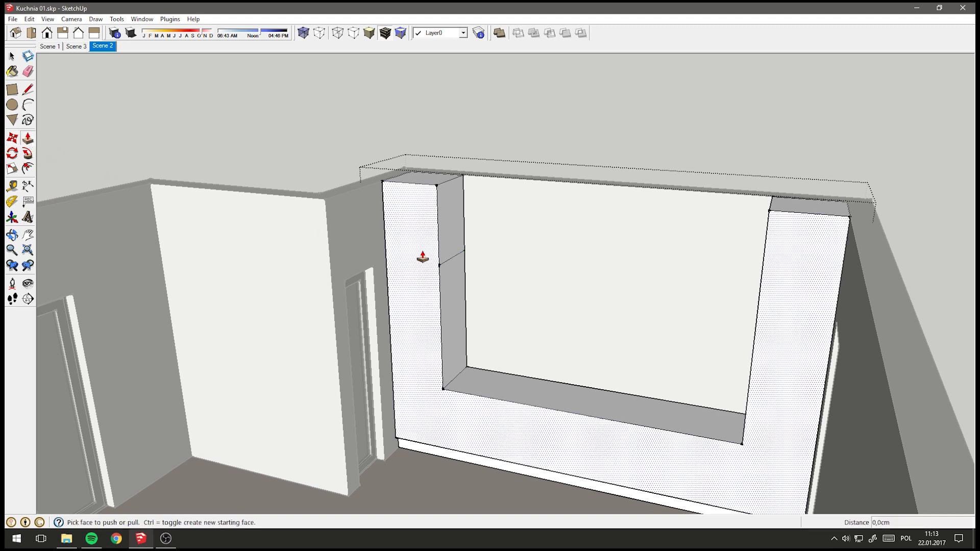
{"action": "left_click_drag", "start_coordinate": [423, 257], "coordinate": [769, 219]}
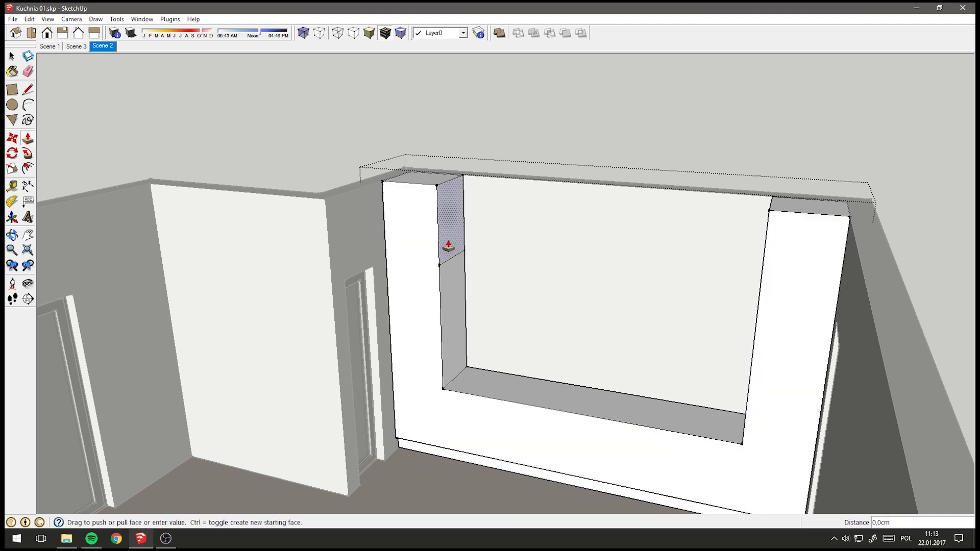
{"action": "left_click", "coordinate": [769, 219]}
{"action": "mouse_move", "coordinate": [617, 245]}
{"action": "middle_mouse_down"}
{"action": "mouse_move", "coordinate": [768, 227]}
{"action": "mouse_move", "coordinate": [765, 277]}
{"action": "mouse_move", "coordinate": [766, 201]}
{"action": "middle_mouse_up"}
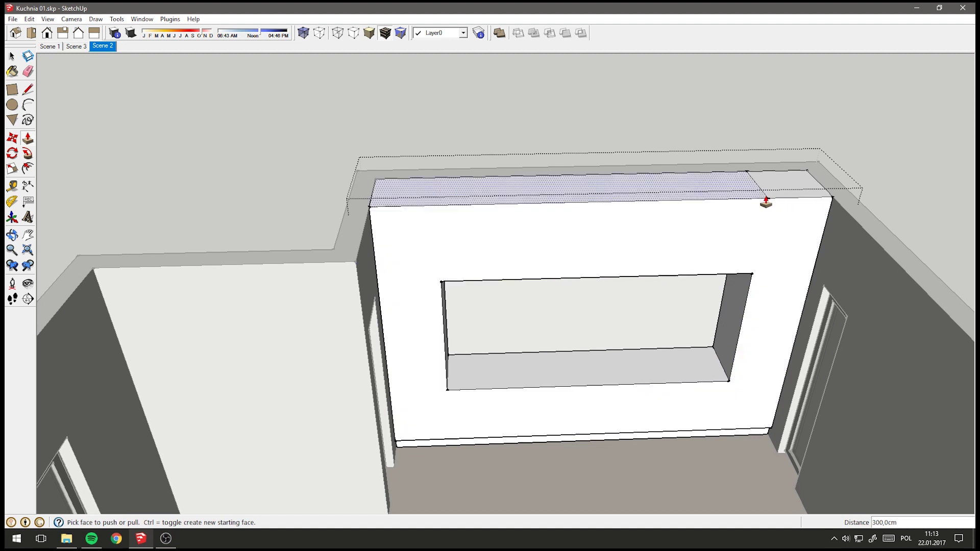
{"action": "left_click", "coordinate": [28, 73]}
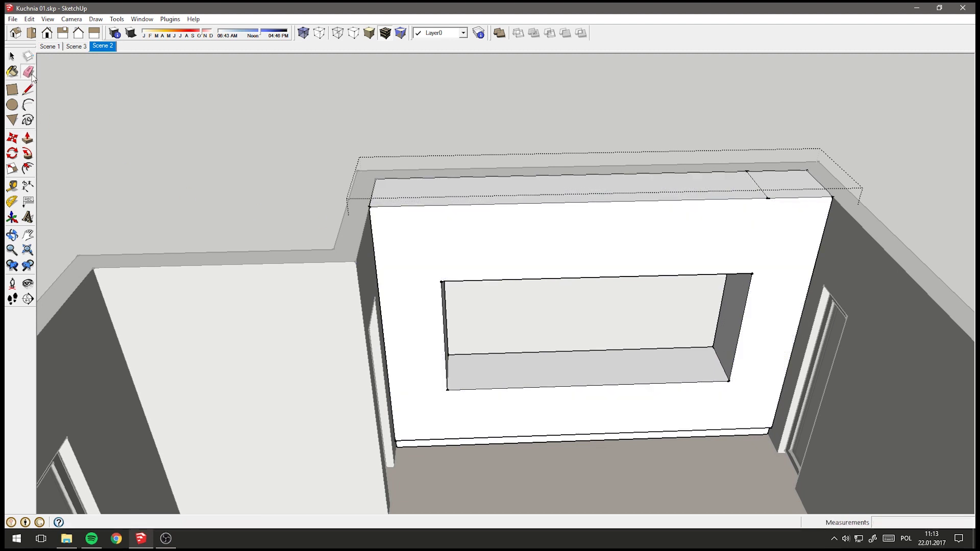
{"action": "left_click", "coordinate": [758, 185]}
{"action": "mouse_move", "coordinate": [739, 212]}
{"action": "middle_mouse_down"}
{"action": "mouse_move", "coordinate": [752, 274]}
{"action": "mouse_move", "coordinate": [831, 184]}
{"action": "middle_mouse_up"}
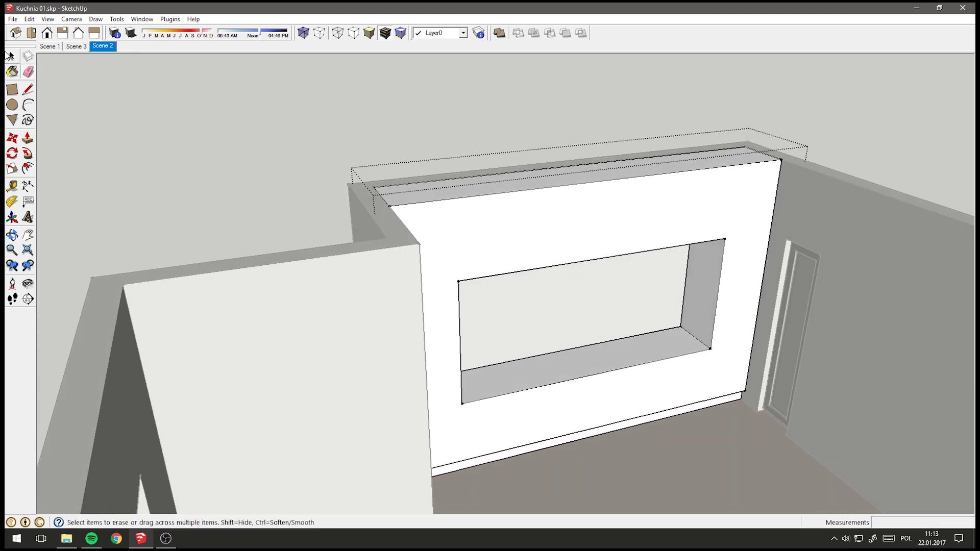
{"action": "left_click", "coordinate": [10, 56]}
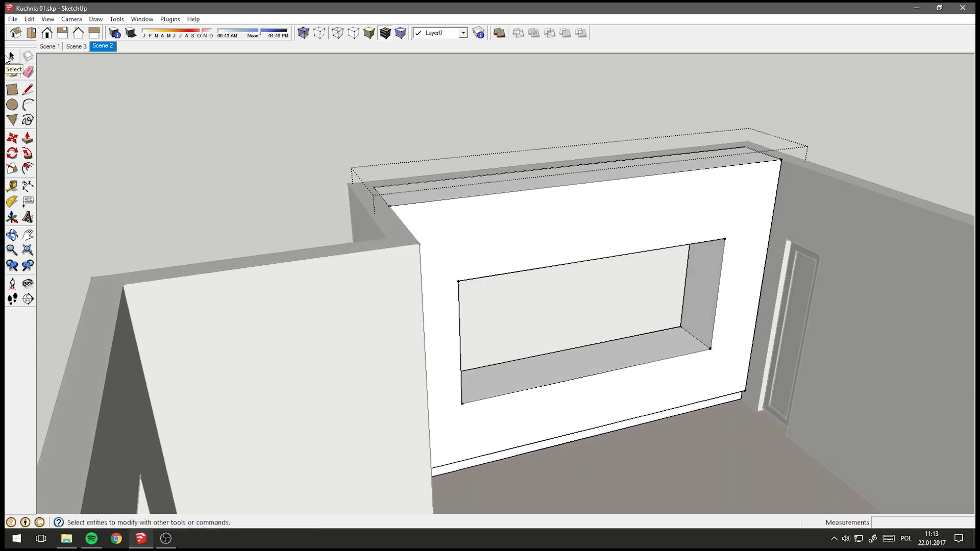
{"action": "left_click", "coordinate": [47, 20]}
{"action": "mouse_move", "coordinate": [44, 164]}
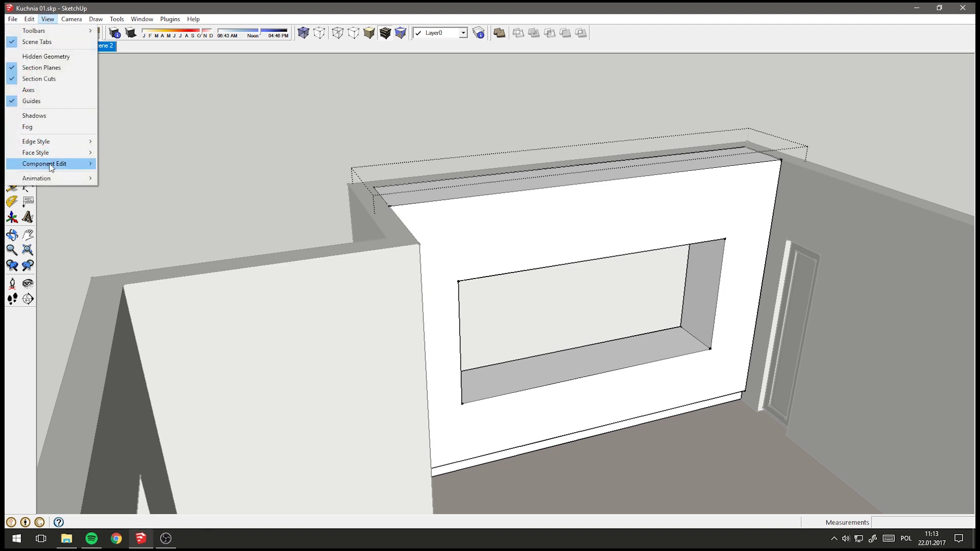
{"action": "left_click", "coordinate": [163, 163]}
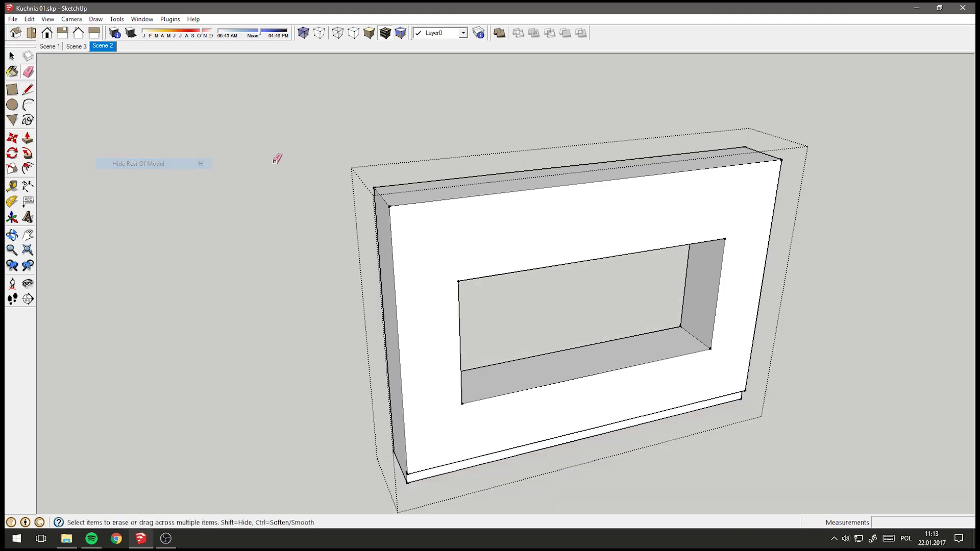
{"action": "mouse_move", "coordinate": [278, 157]}
{"action": "middle_mouse_down"}
{"action": "mouse_move", "coordinate": [531, 221]}
{"action": "mouse_move", "coordinate": [109, 153]}
{"action": "mouse_move", "coordinate": [378, 310]}
{"action": "mouse_move", "coordinate": [243, 216]}
{"action": "mouse_move", "coordinate": [310, 110]}
{"action": "mouse_move", "coordinate": [520, 197]}
{"action": "mouse_move", "coordinate": [690, 337]}
{"action": "mouse_move", "coordinate": [744, 446]}
{"action": "mouse_move", "coordinate": [778, 351]}
{"action": "mouse_move", "coordinate": [820, 376]}
{"action": "middle_mouse_up"}
{"action": "key", "text": "e"}
{"action": "mouse_move", "coordinate": [678, 416]}
{"action": "middle_mouse_down"}
{"action": "mouse_move", "coordinate": [536, 365]}
{"action": "mouse_move", "coordinate": [458, 285]}
{"action": "middle_mouse_up"}
{"action": "left_click", "coordinate": [47, 19]}
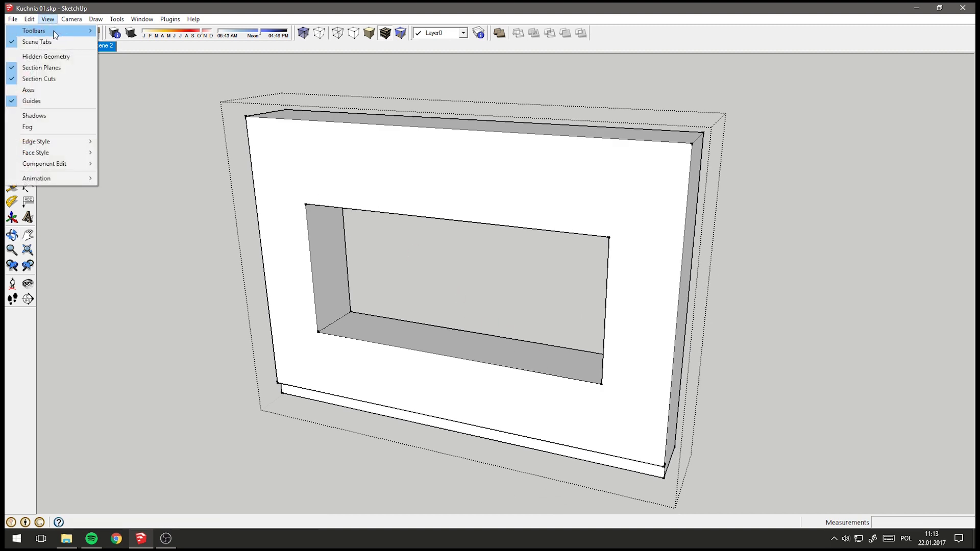
{"action": "mouse_move", "coordinate": [45, 163]}
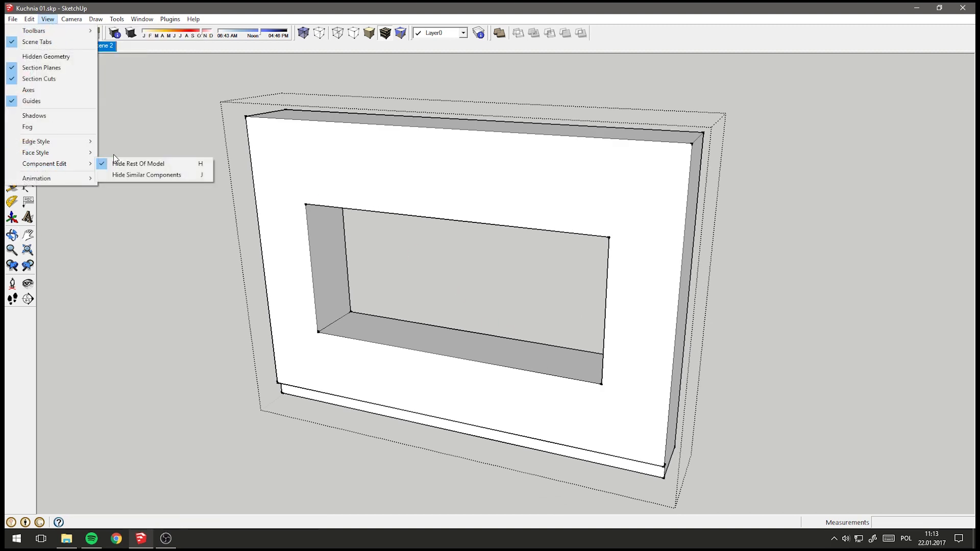
{"action": "left_click", "coordinate": [150, 169]}
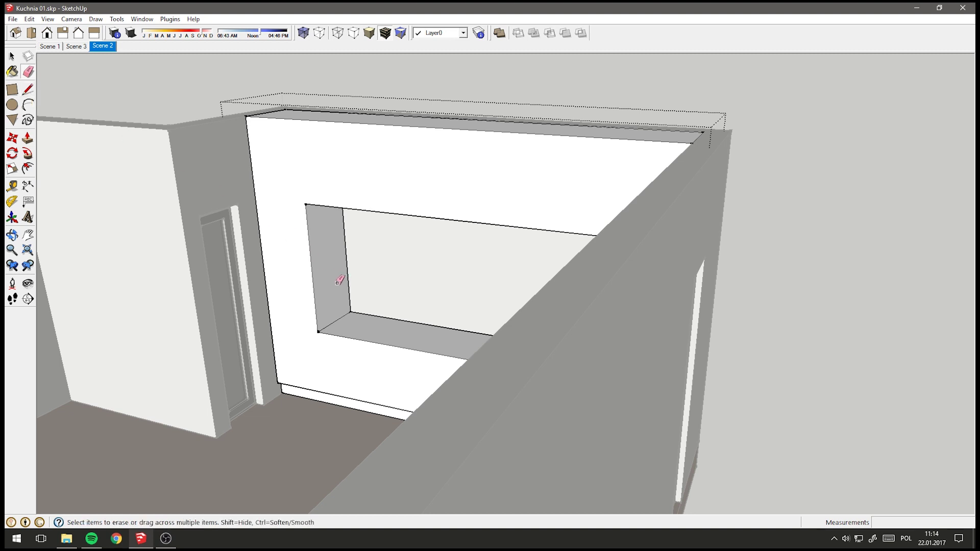
Push/Pull the cabinet wall's front face out 2 cm, then select the whole wall.
{"action": "middle_click_drag", "start_coordinate": [371, 267], "coordinate": [350, 344]}
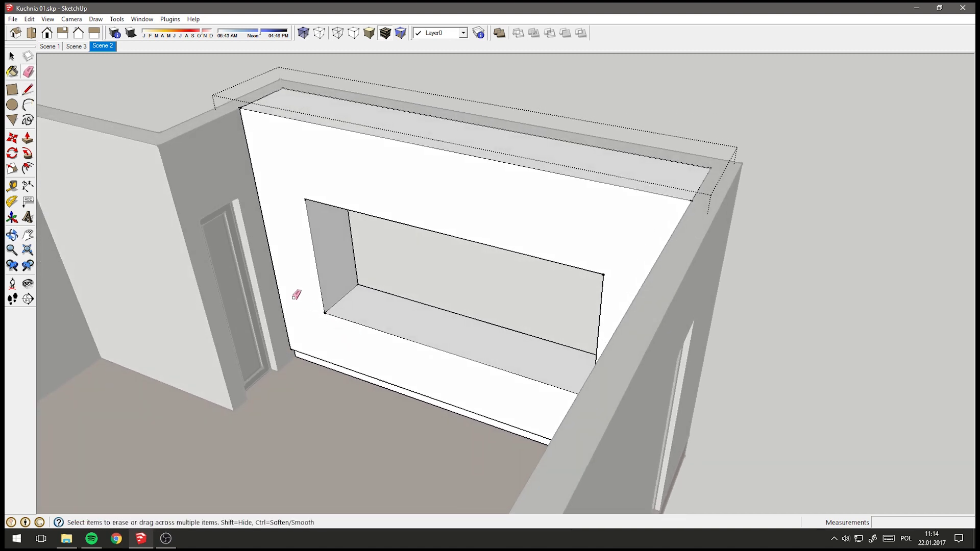
{"action": "left_click", "coordinate": [29, 147]}
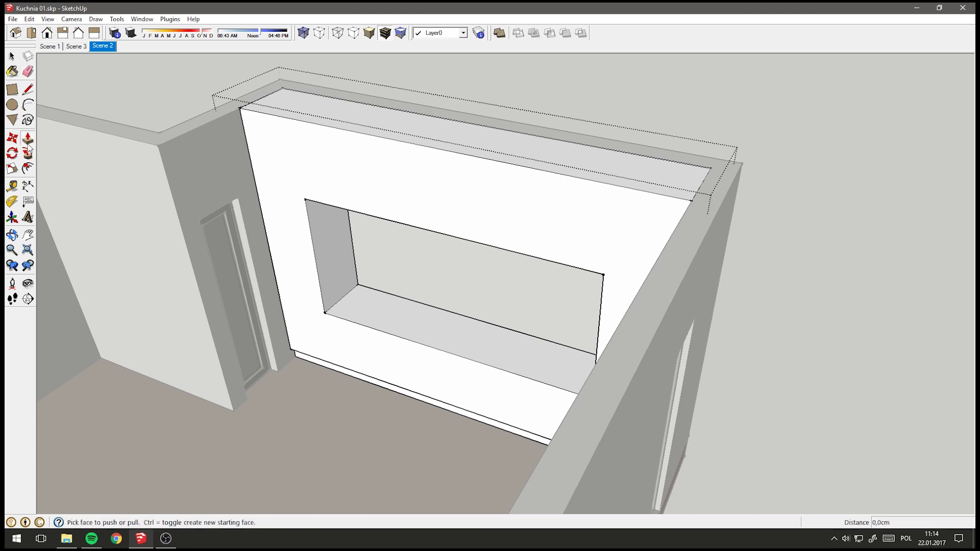
{"action": "left_click", "coordinate": [271, 187]}
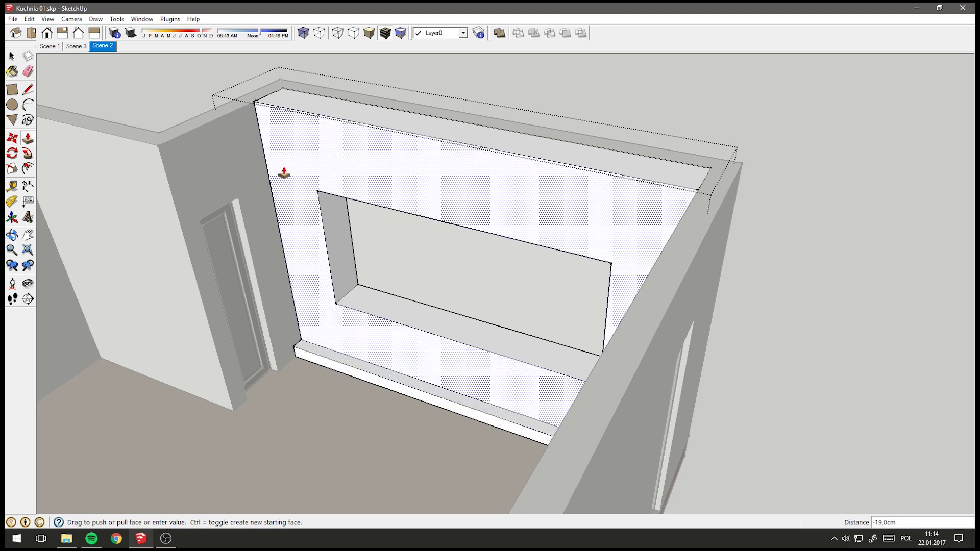
{"action": "type", "text": "2"}
{"action": "key", "text": "Return"}
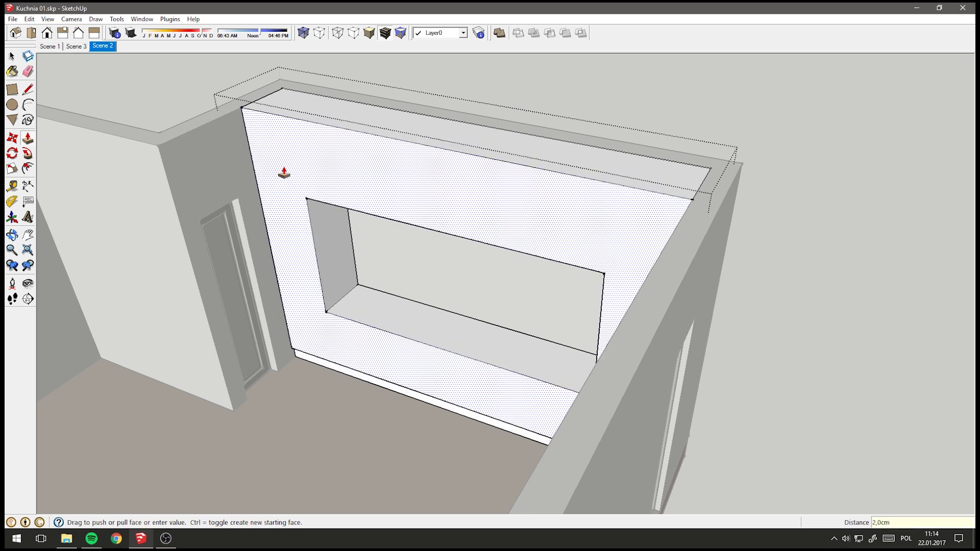
{"action": "key", "text": "l"}
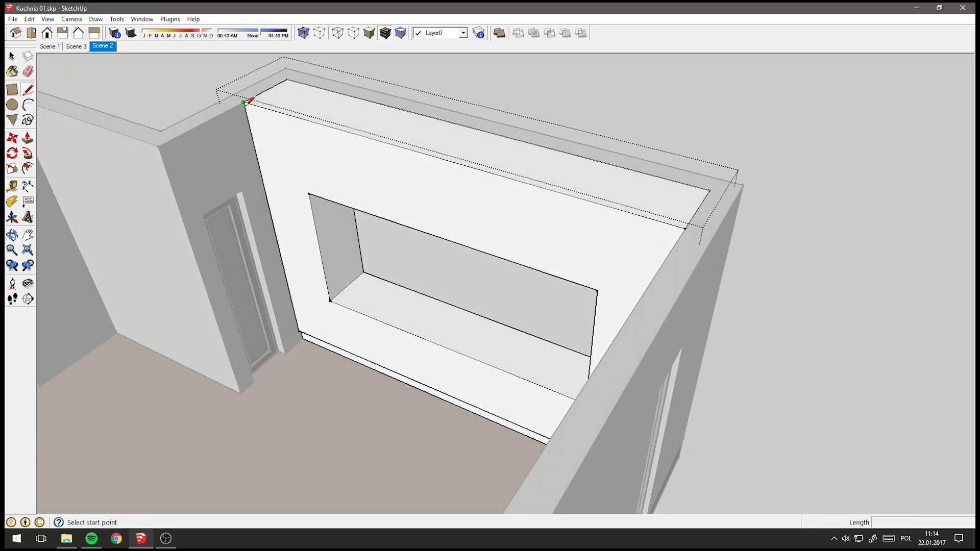
{"action": "left_click", "coordinate": [243, 102]}
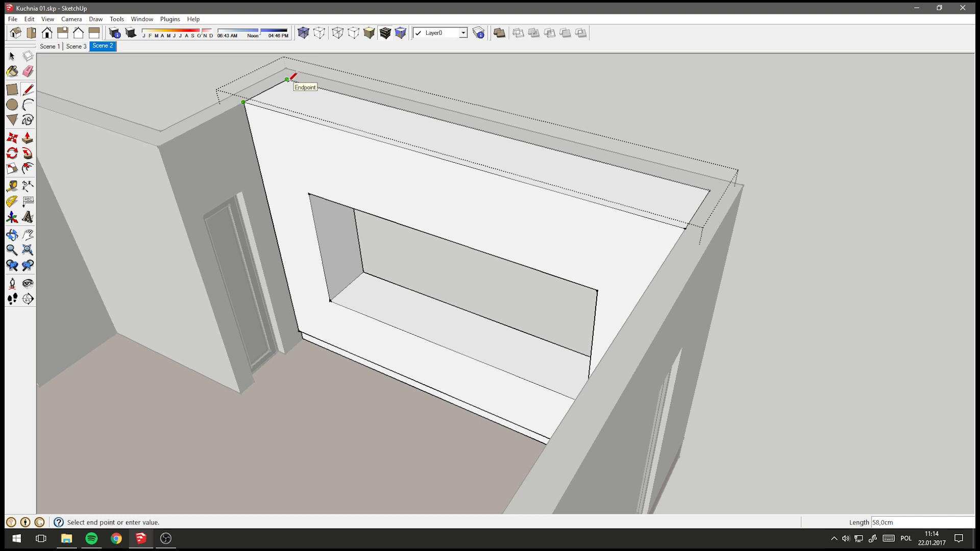
{"action": "left_click", "coordinate": [13, 55]}
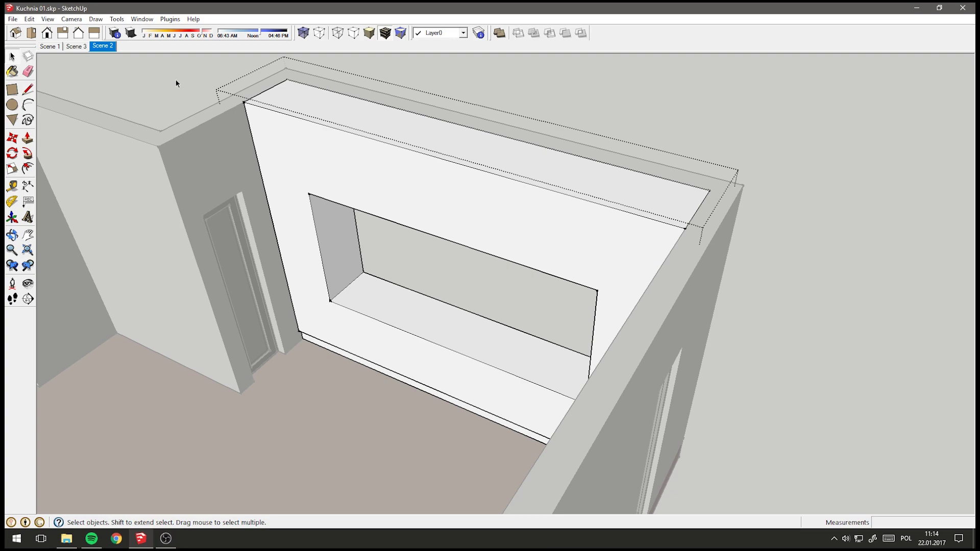
{"action": "middle_click_drag", "start_coordinate": [176, 81], "coordinate": [408, 182]}
{"action": "left_click", "coordinate": [382, 172]}
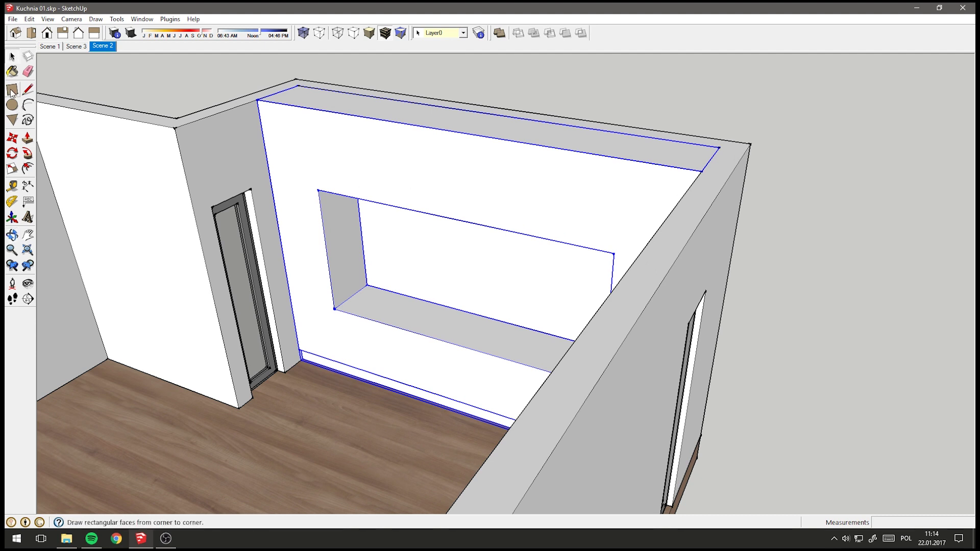
Draw a 60×70 cm rectangle under the niche's left end and pull it out 2 cm.
{"action": "left_click", "coordinate": [12, 91]}
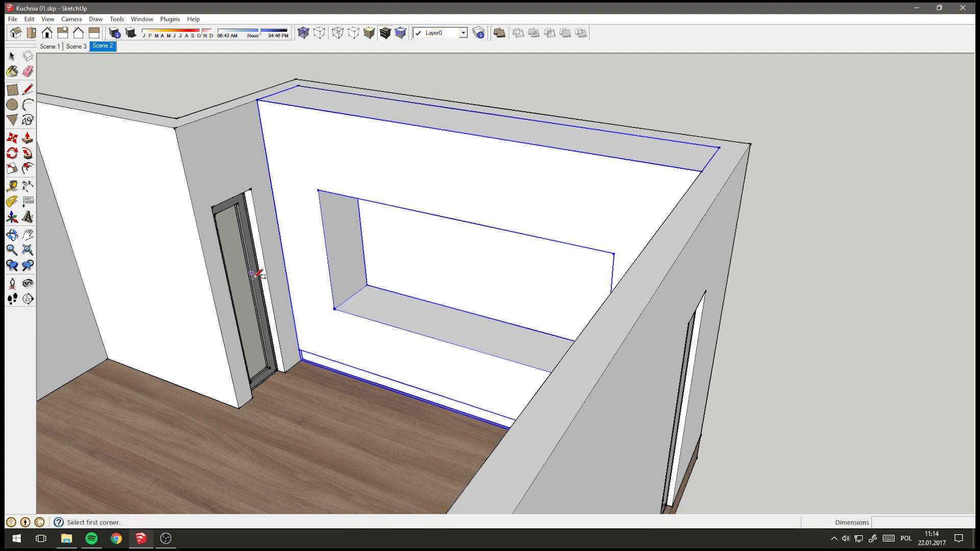
{"action": "scroll", "coordinate": [314, 351], "scroll_direction": "up", "scroll_amount": 3}
{"action": "scroll", "coordinate": [308, 351], "scroll_direction": "up", "scroll_amount": 2}
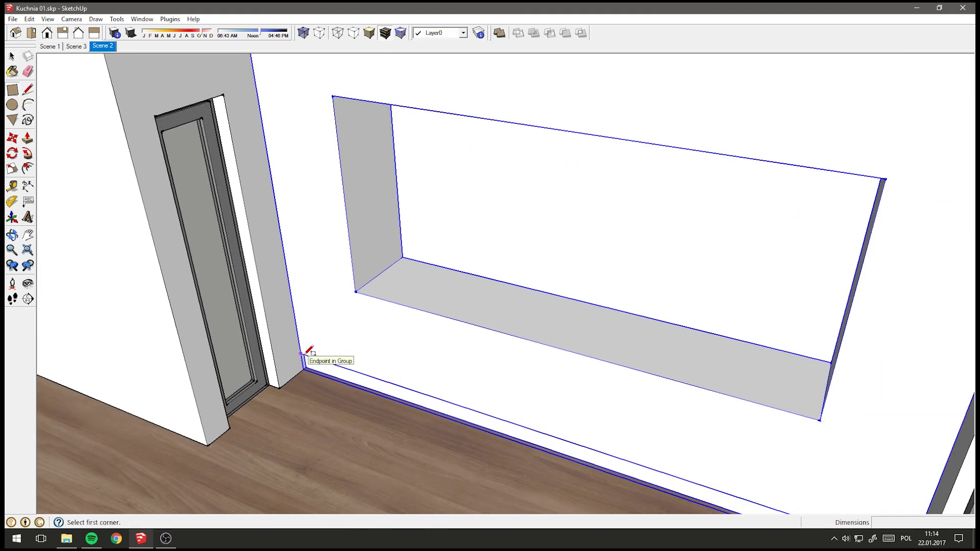
{"action": "left_click", "coordinate": [302, 353]}
{"action": "left_click", "coordinate": [356, 293]}
{"action": "mouse_move", "coordinate": [371, 292]}
{"action": "middle_mouse_down"}
{"action": "mouse_move", "coordinate": [356, 376]}
{"action": "mouse_move", "coordinate": [361, 350]}
{"action": "middle_mouse_up"}
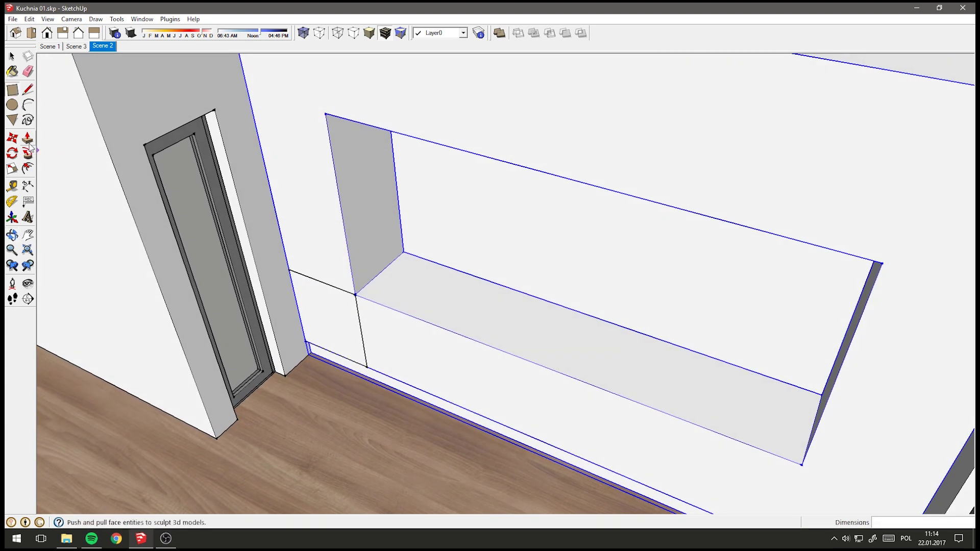
{"action": "key", "text": "p"}
{"action": "left_click_drag", "start_coordinate": [346, 334], "coordinate": [340, 342]}
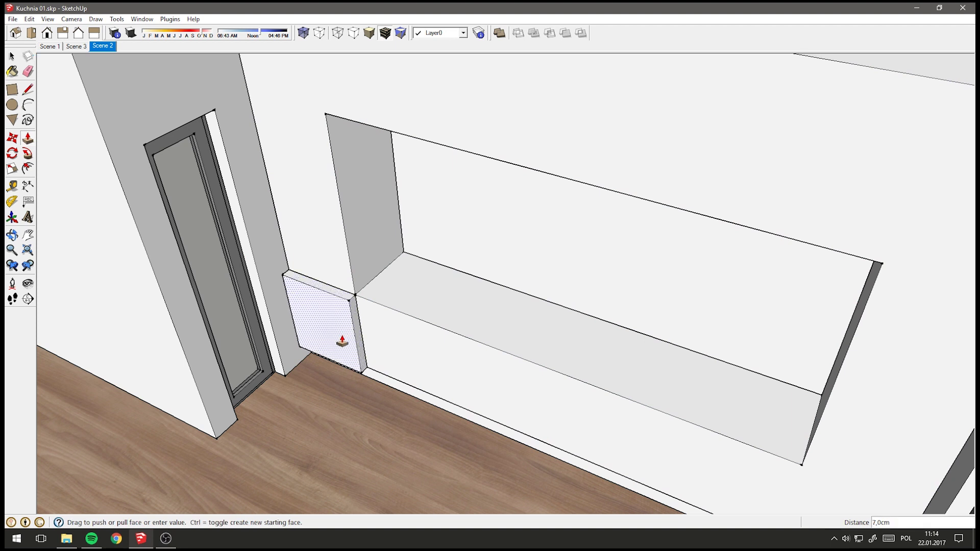
{"action": "type", "text": "2"}
{"action": "key", "text": "Return"}
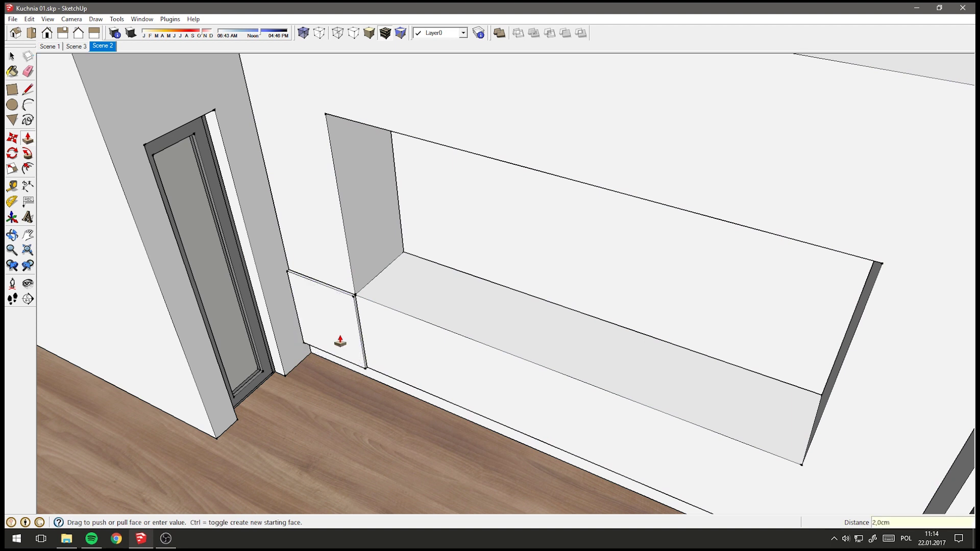
{"action": "left_click", "coordinate": [11, 55]}
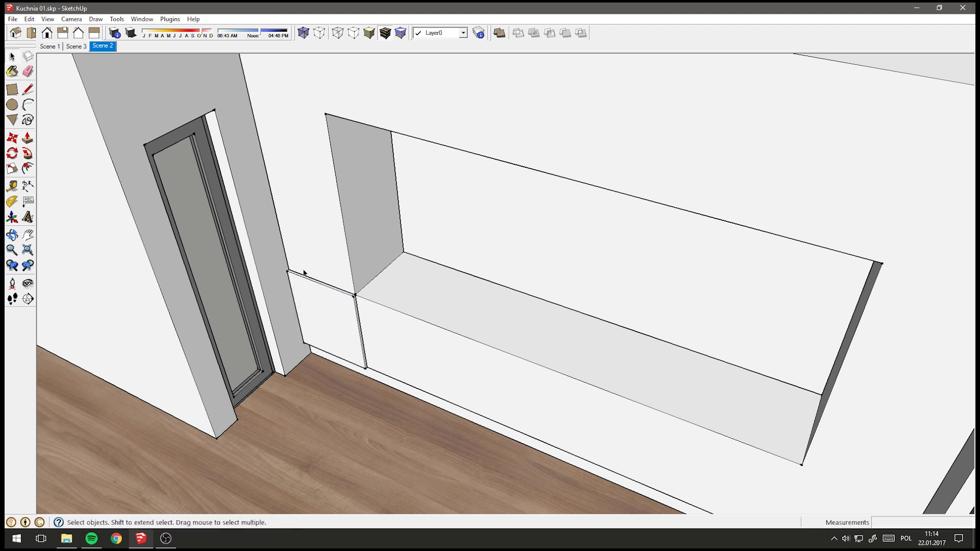
Make the new cabinet front a component named 'front'.
{"action": "left_click", "coordinate": [324, 316]}
{"action": "right_click", "coordinate": [330, 315]}
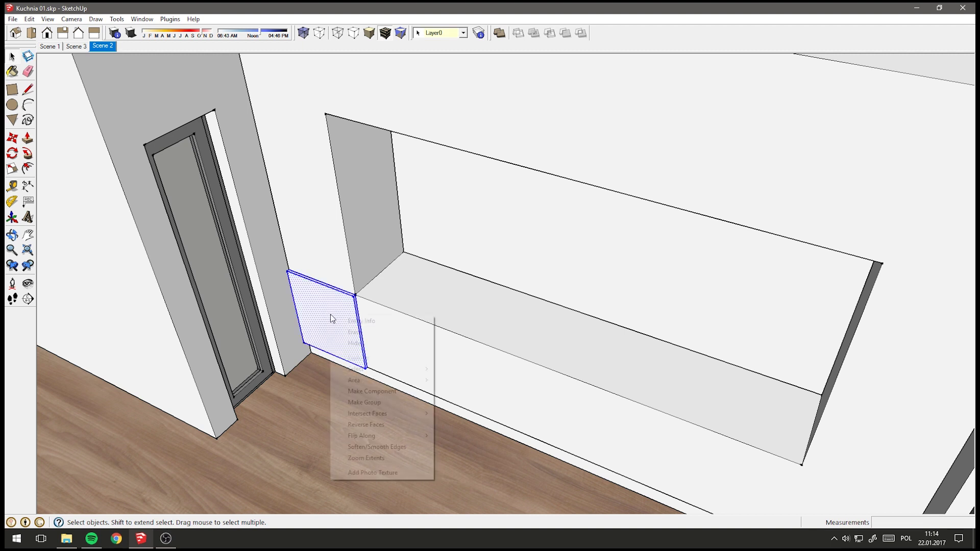
{"action": "left_click", "coordinate": [371, 391]}
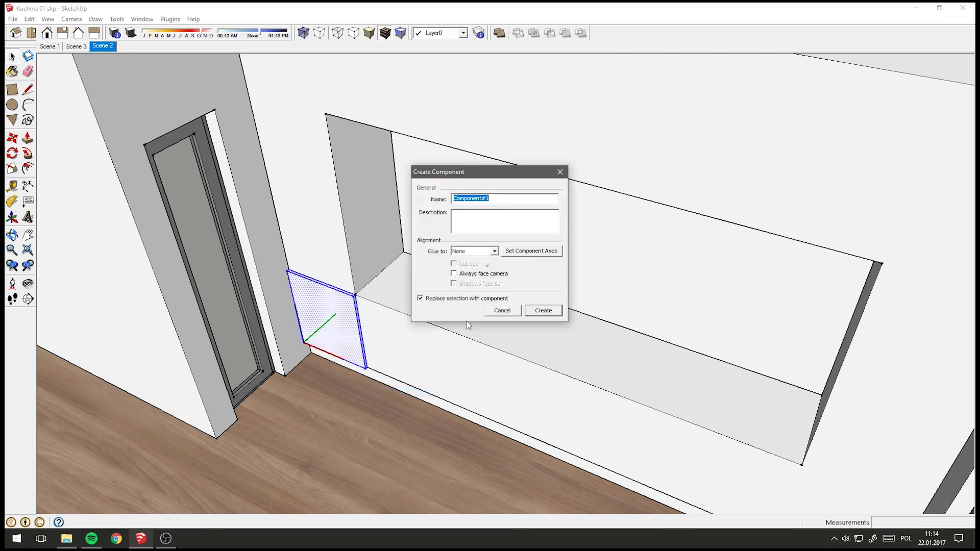
{"action": "type", "text": "front 1"}
{"action": "key", "text": "Return"}
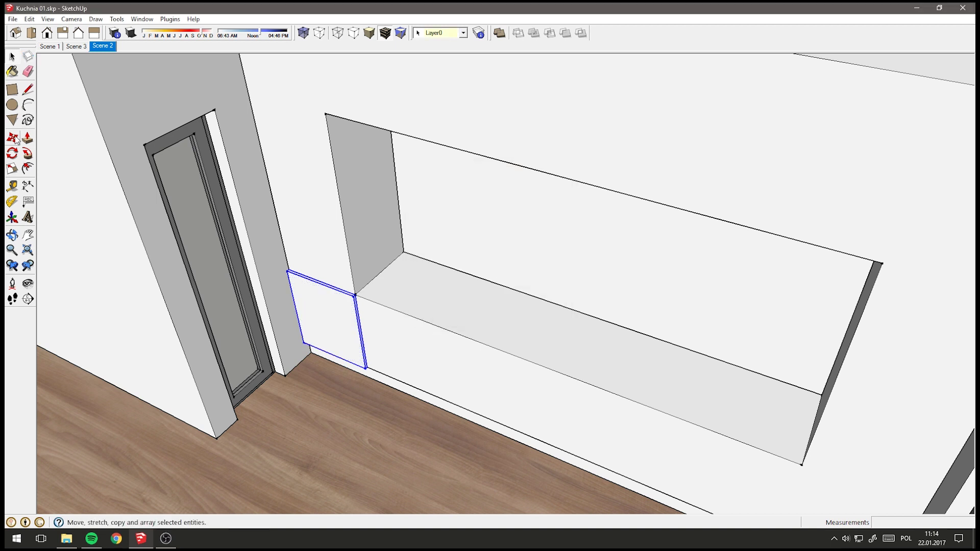
Paint the cabinet front with the door frame's grey Color_004.
{"action": "left_click", "coordinate": [13, 72]}
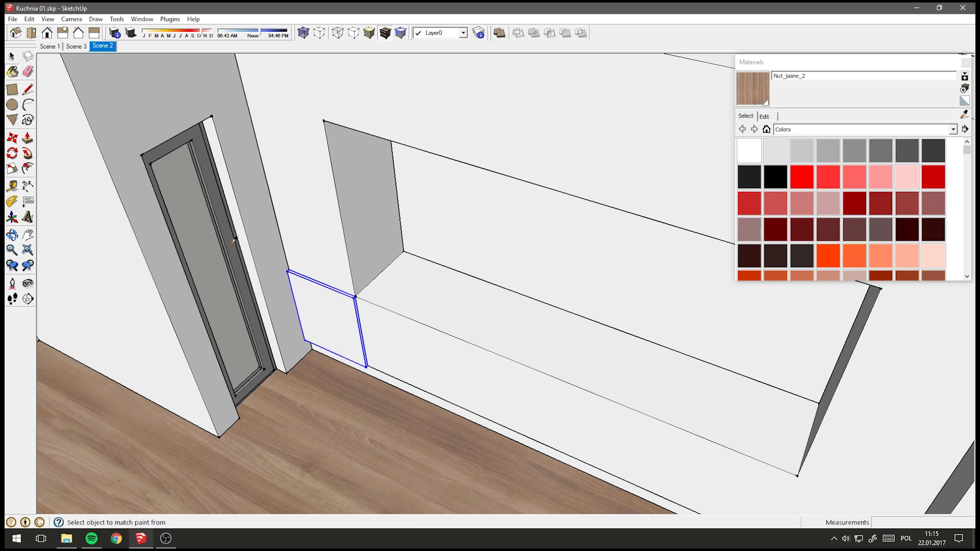
{"action": "left_click", "coordinate": [234, 241], "text": "alt"}
{"action": "left_click", "coordinate": [339, 308]}
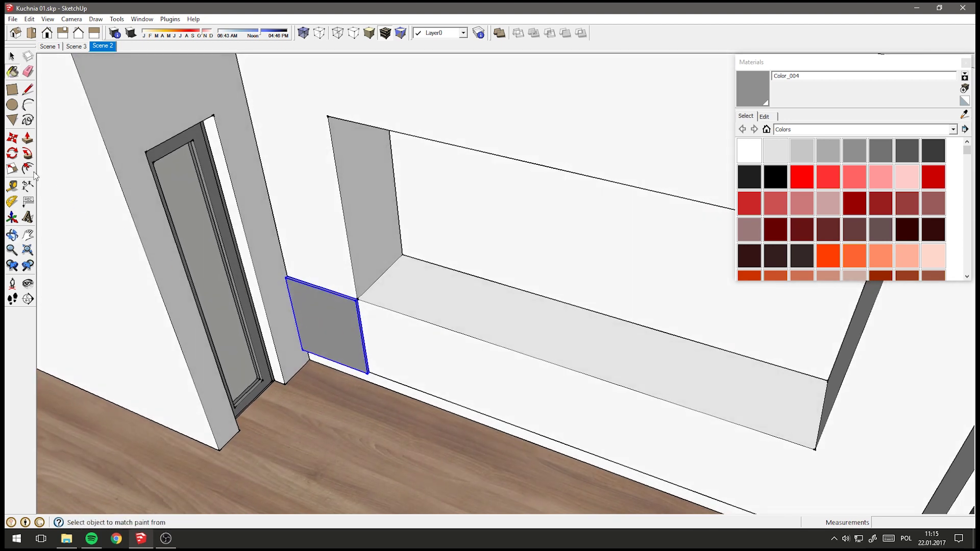
Copy the front 60 cm to the right.
{"action": "left_click", "coordinate": [13, 139]}
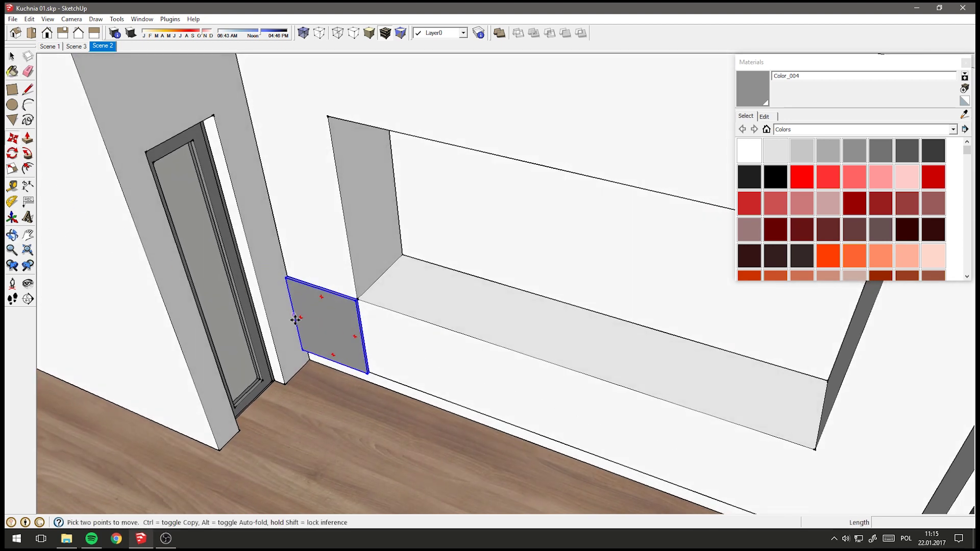
{"action": "scroll", "coordinate": [286, 277], "scroll_direction": "up", "scroll_amount": 2}
{"action": "scroll", "coordinate": [286, 277], "scroll_direction": "up", "scroll_amount": 2}
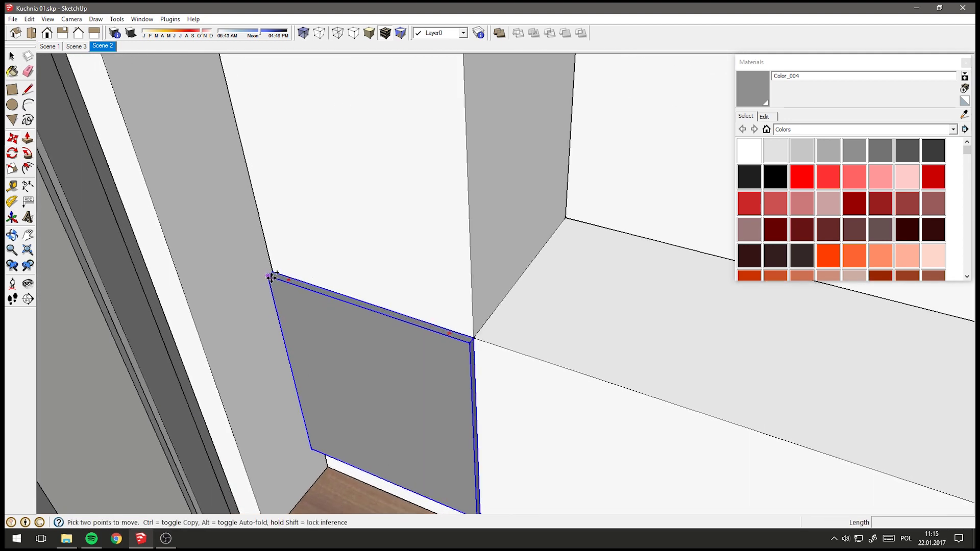
{"action": "left_click", "coordinate": [271, 276]}
{"action": "key", "text": "ctrl"}
{"action": "left_click", "coordinate": [473, 340]}
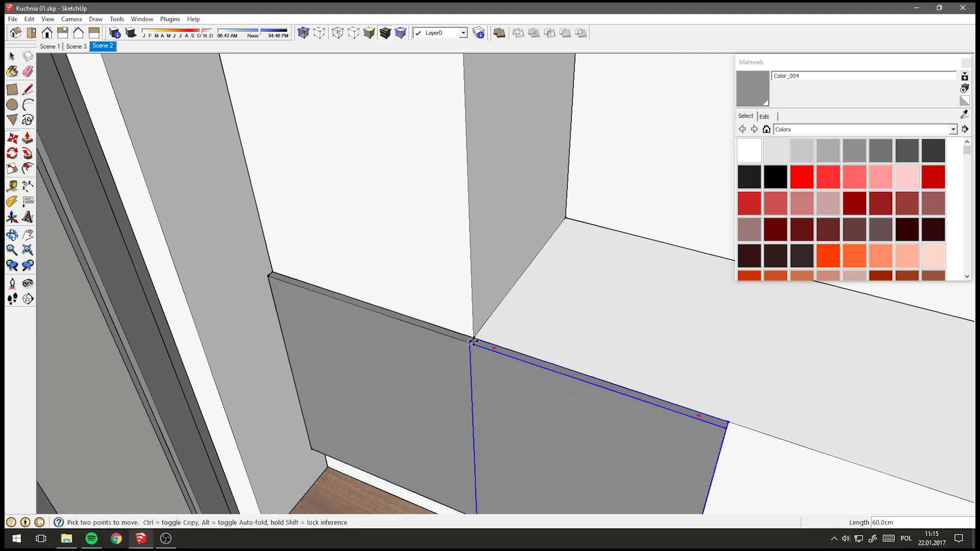
{"action": "scroll", "coordinate": [474, 337], "scroll_direction": "down", "scroll_amount": 3}
{"action": "scroll", "coordinate": [477, 307], "scroll_direction": "down", "scroll_amount": 2}
{"action": "scroll", "coordinate": [478, 293], "scroll_direction": "down", "scroll_amount": 1}
{"action": "middle_click_drag", "start_coordinate": [547, 340], "coordinate": [639, 316]}
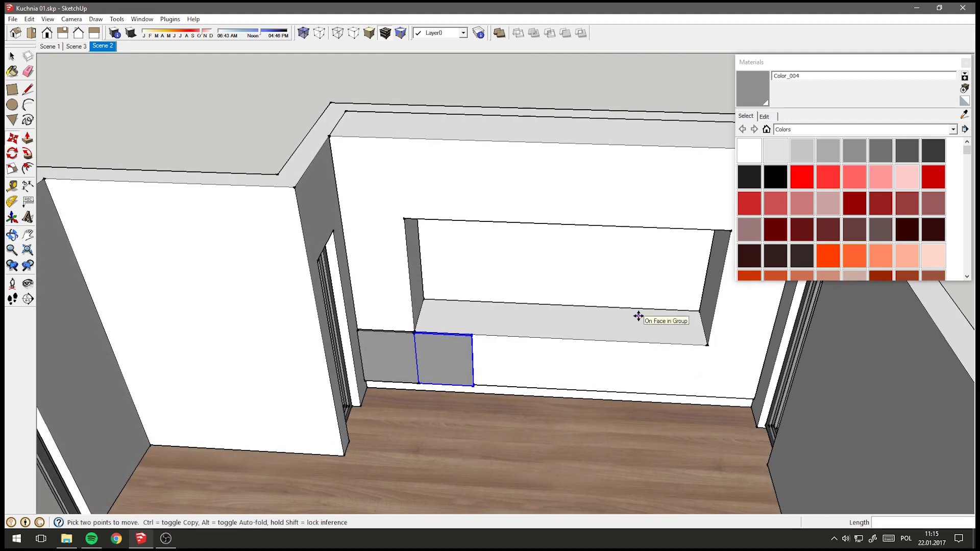
Array the copy 6x to make a row of seven fronts along the niche base.
{"action": "type", "text": "5x"}
{"action": "key", "text": "Return"}
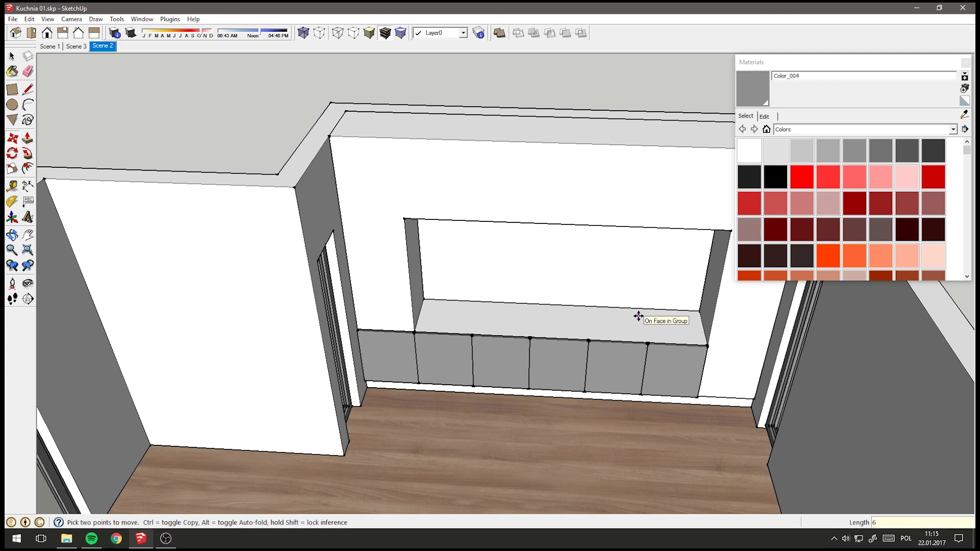
{"action": "type", "text": "x"}
{"action": "key", "text": "Return"}
{"action": "mouse_move", "coordinate": [633, 298]}
{"action": "middle_mouse_down"}
{"action": "mouse_move", "coordinate": [606, 303]}
{"action": "mouse_move", "coordinate": [561, 337]}
{"action": "middle_mouse_up"}
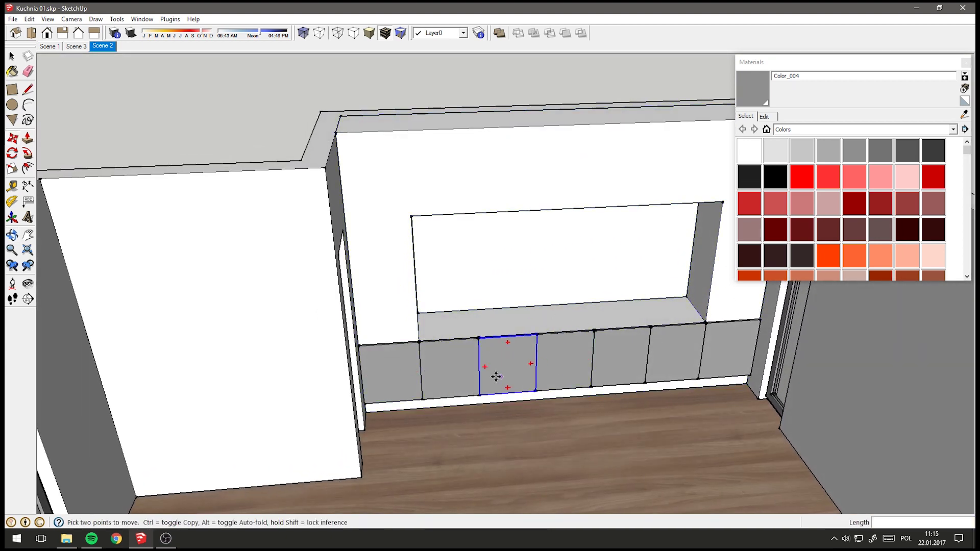
Select the leftmost and rightmost cabinet fronts.
{"action": "left_click", "coordinate": [12, 56]}
{"action": "middle_click_drag", "start_coordinate": [476, 378], "coordinate": [391, 364]}
{"action": "left_click", "coordinate": [387, 356]}
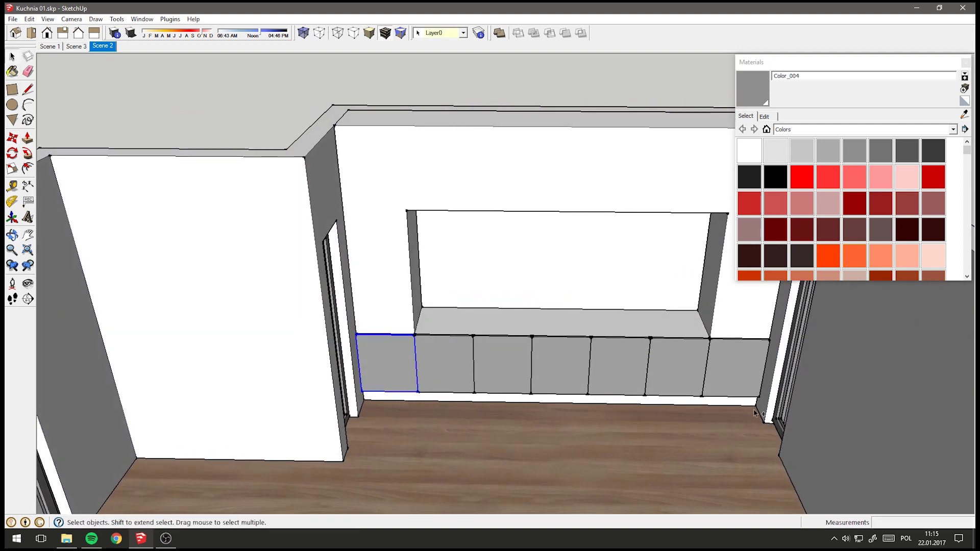
{"action": "left_click", "coordinate": [741, 367], "text": "ctrl"}
Copy both end fronts straight up 70 cm and check the wall from several angles.
{"action": "left_click", "coordinate": [20, 143]}
{"action": "scroll", "coordinate": [444, 397], "scroll_direction": "up", "scroll_amount": 1}
{"action": "scroll", "coordinate": [389, 372], "scroll_direction": "up", "scroll_amount": 3}
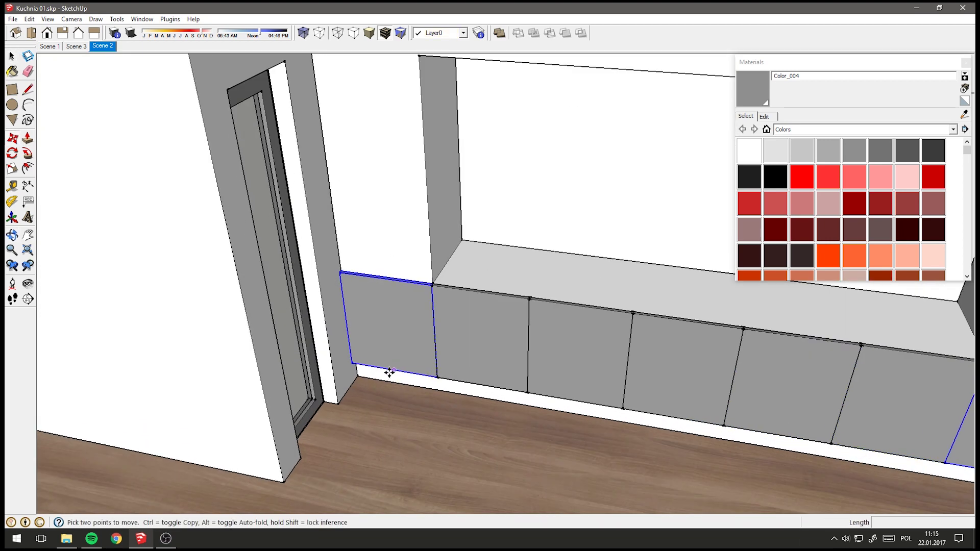
{"action": "scroll", "coordinate": [365, 366], "scroll_direction": "up", "scroll_amount": 2}
{"action": "key", "text": "ctrl"}
{"action": "left_click", "coordinate": [346, 360]}
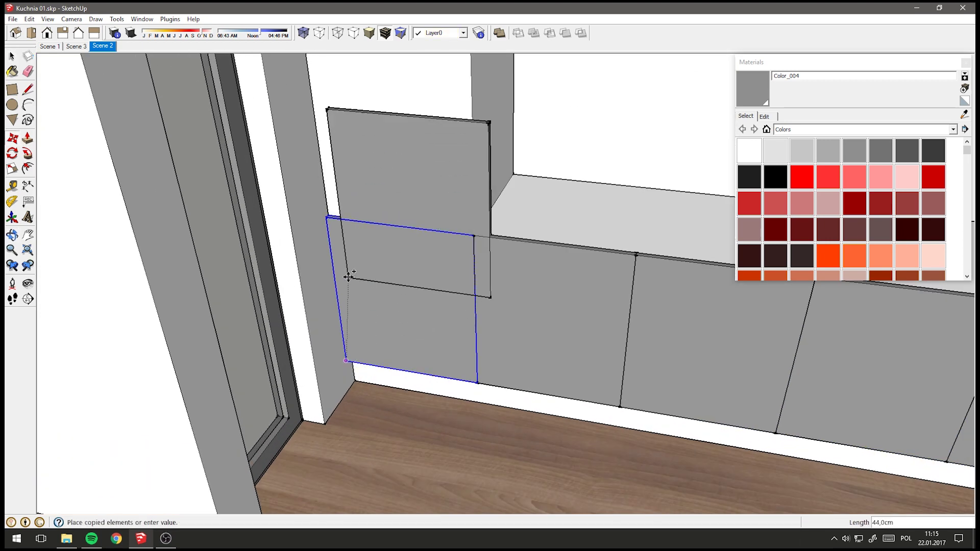
{"action": "scroll", "coordinate": [328, 218], "scroll_direction": "down", "scroll_amount": 3}
{"action": "scroll", "coordinate": [337, 220], "scroll_direction": "down", "scroll_amount": 2}
{"action": "mouse_move", "coordinate": [337, 220]}
{"action": "middle_mouse_down"}
{"action": "mouse_move", "coordinate": [288, 303]}
{"action": "mouse_move", "coordinate": [363, 301]}
{"action": "mouse_move", "coordinate": [497, 271]}
{"action": "middle_mouse_up"}
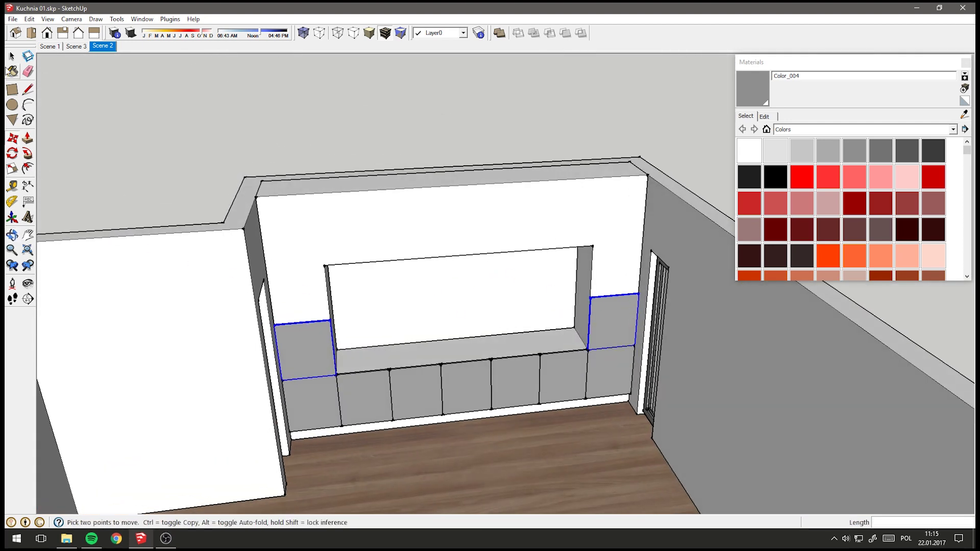
{"action": "left_click", "coordinate": [12, 56]}
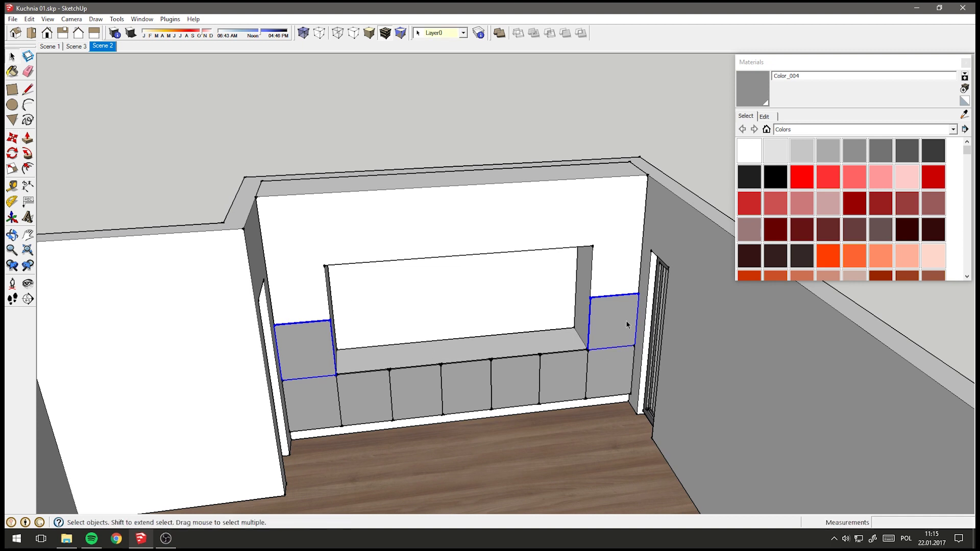
{"action": "middle_click_drag", "start_coordinate": [443, 365], "coordinate": [296, 222]}
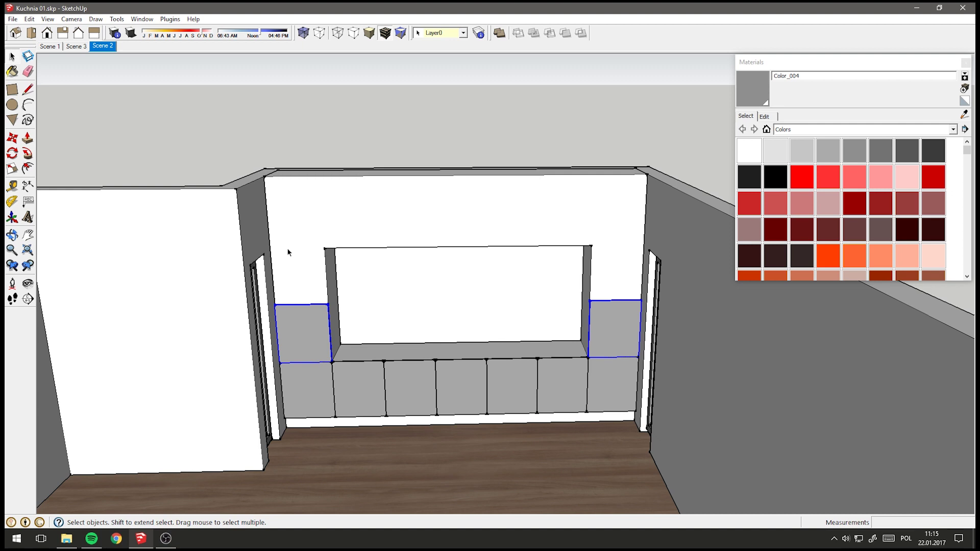
{"action": "mouse_move", "coordinate": [323, 266]}
{"action": "middle_mouse_down"}
{"action": "mouse_move", "coordinate": [256, 236]}
{"action": "mouse_move", "coordinate": [258, 245]}
{"action": "middle_mouse_up"}
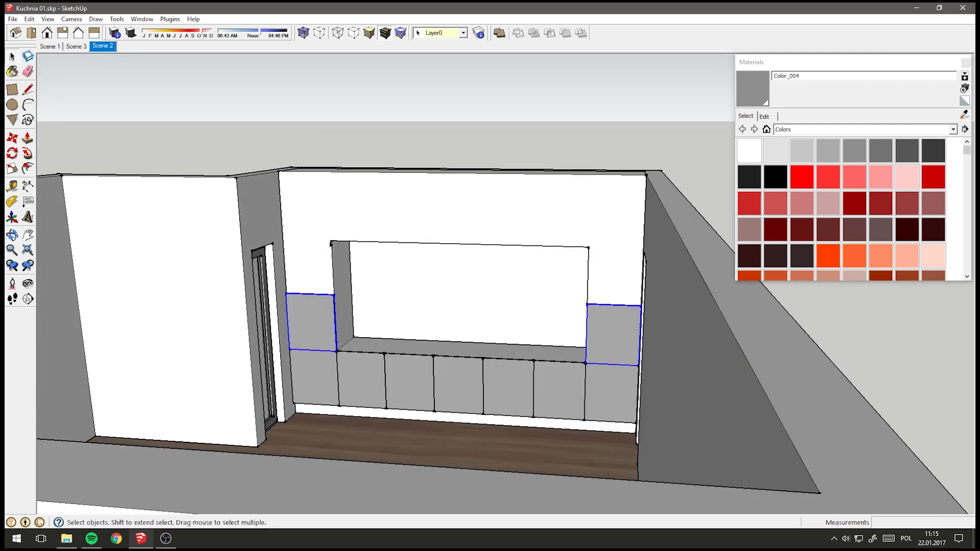
{"action": "middle_click_drag", "start_coordinate": [334, 246], "coordinate": [335, 285]}
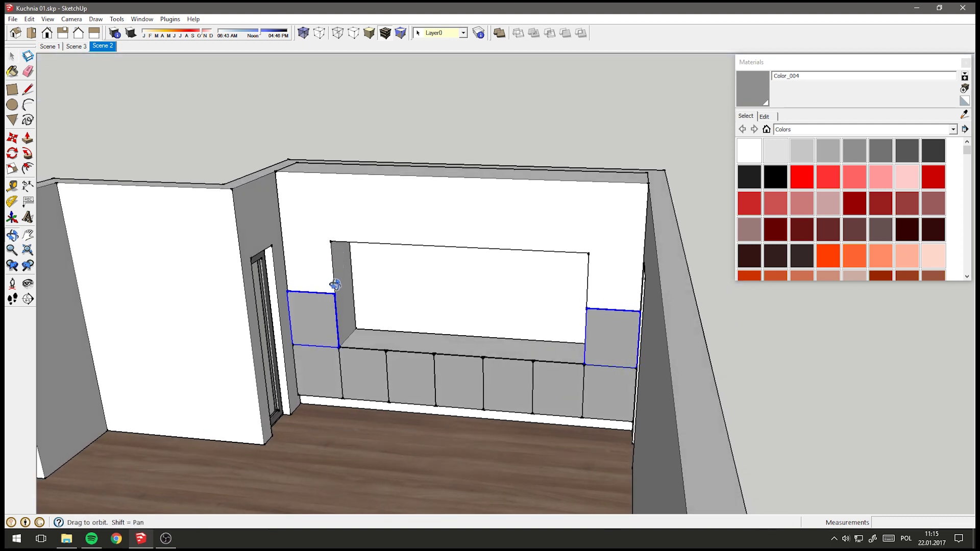
Try moving an edge of the upper left front, then cancel and select that front.
{"action": "double_click", "coordinate": [315, 315]}
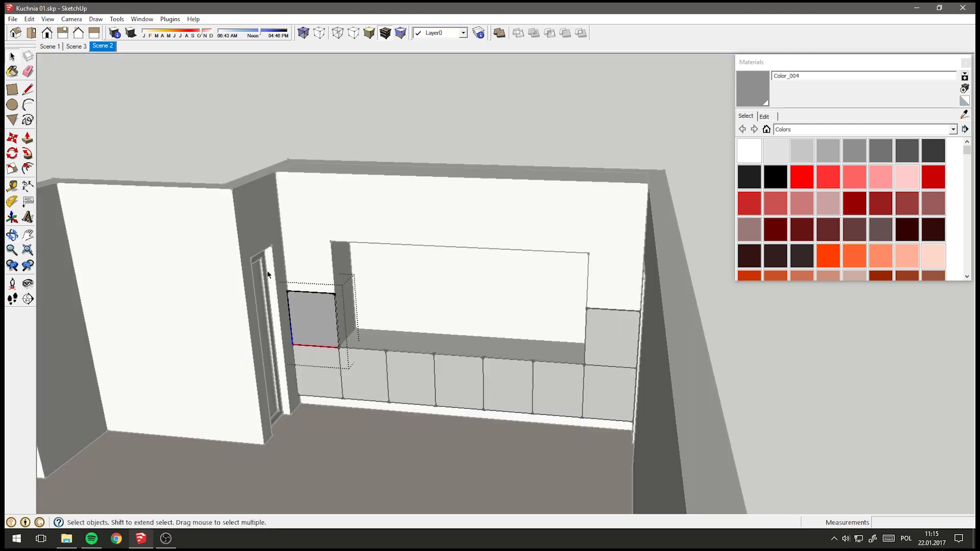
{"action": "left_click", "coordinate": [12, 138]}
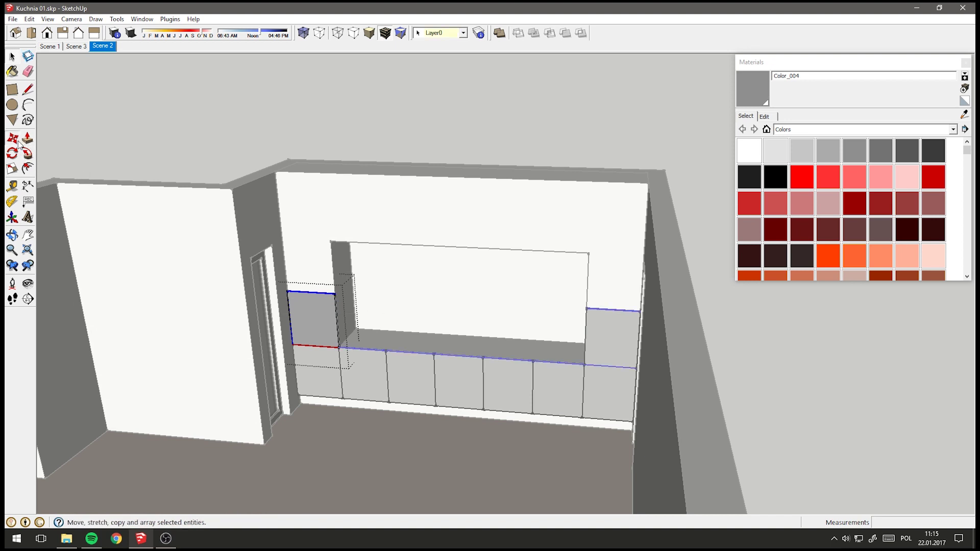
{"action": "left_click", "coordinate": [321, 280]}
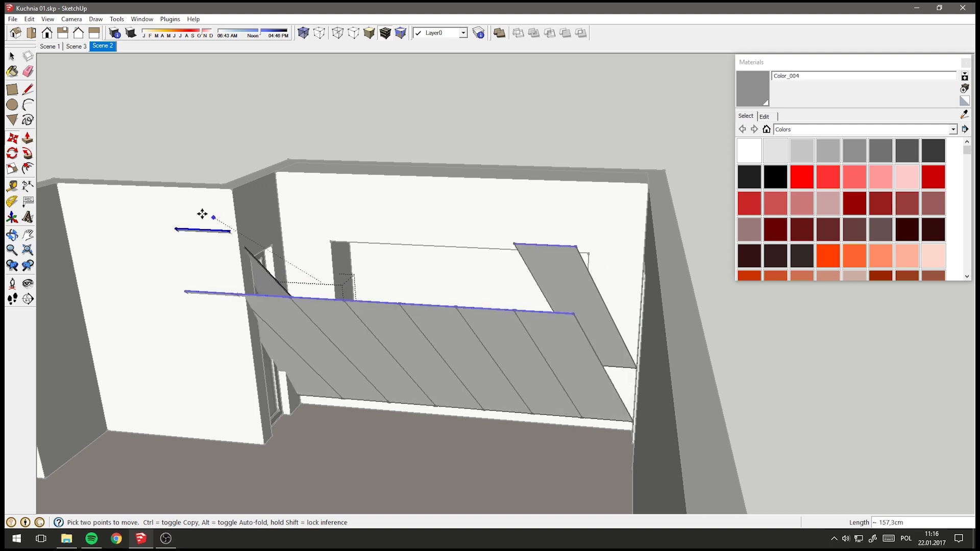
{"action": "left_click", "coordinate": [9, 61]}
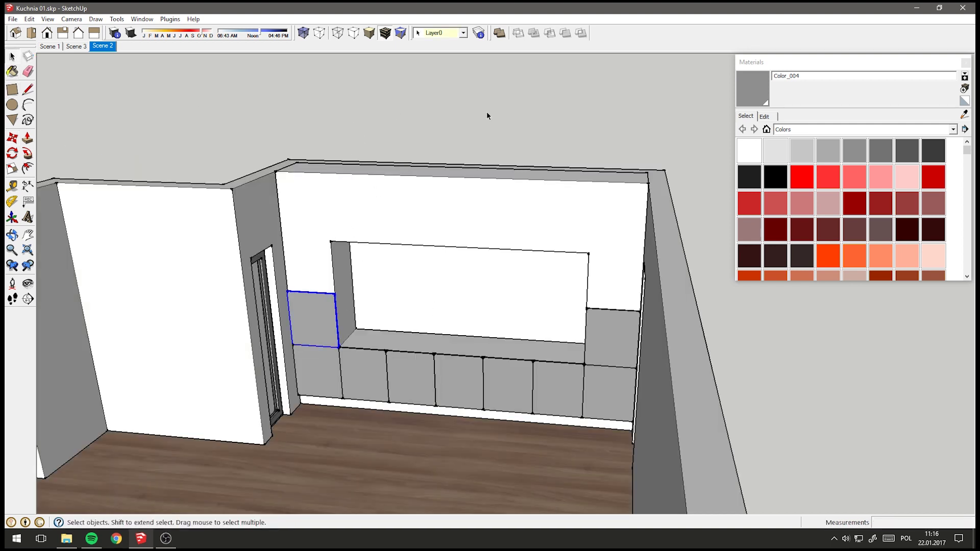
{"action": "scroll", "coordinate": [490, 114], "scroll_direction": "down", "scroll_amount": 1}
{"action": "left_click", "coordinate": [314, 319]}
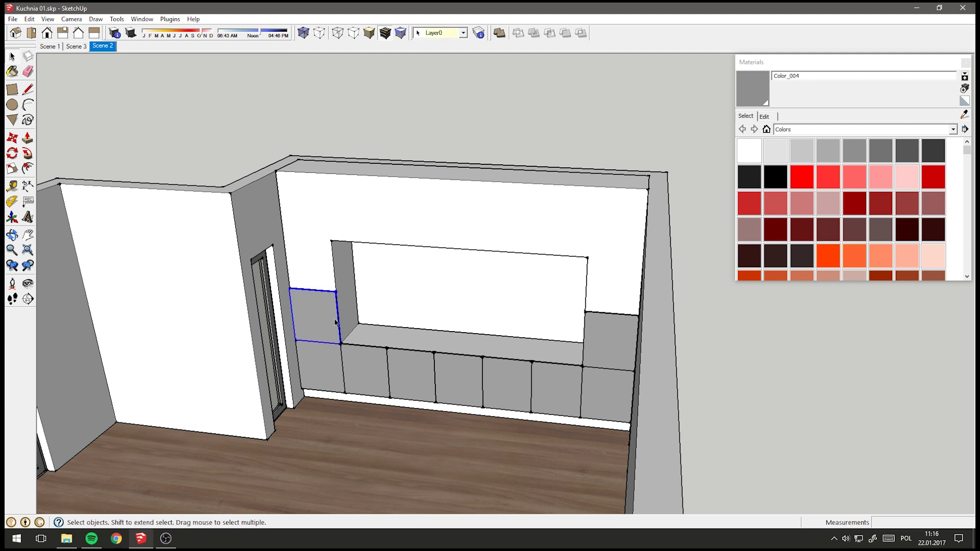
{"action": "middle_click_drag", "start_coordinate": [388, 327], "coordinate": [417, 332]}
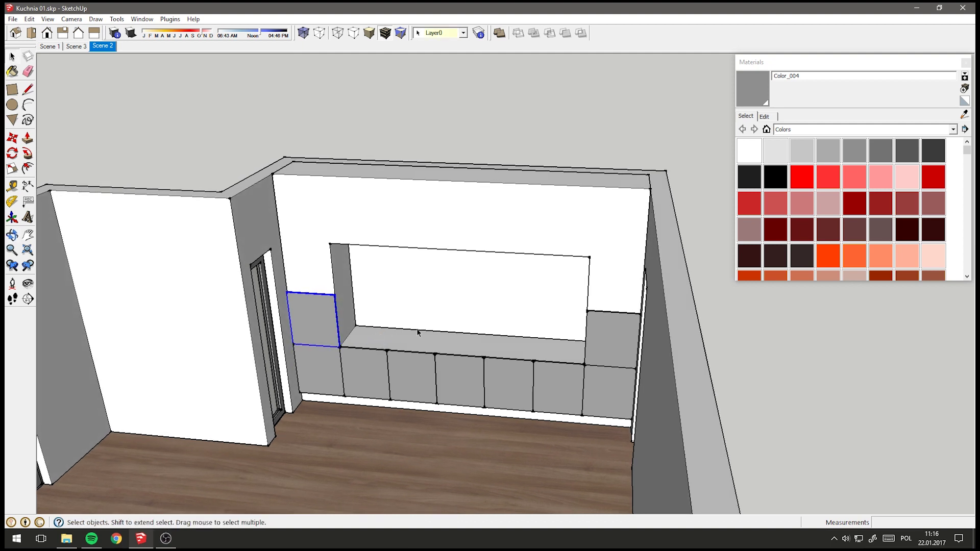
Make the two side fronts flanking the window niche unique.
{"action": "right_click", "coordinate": [618, 328]}
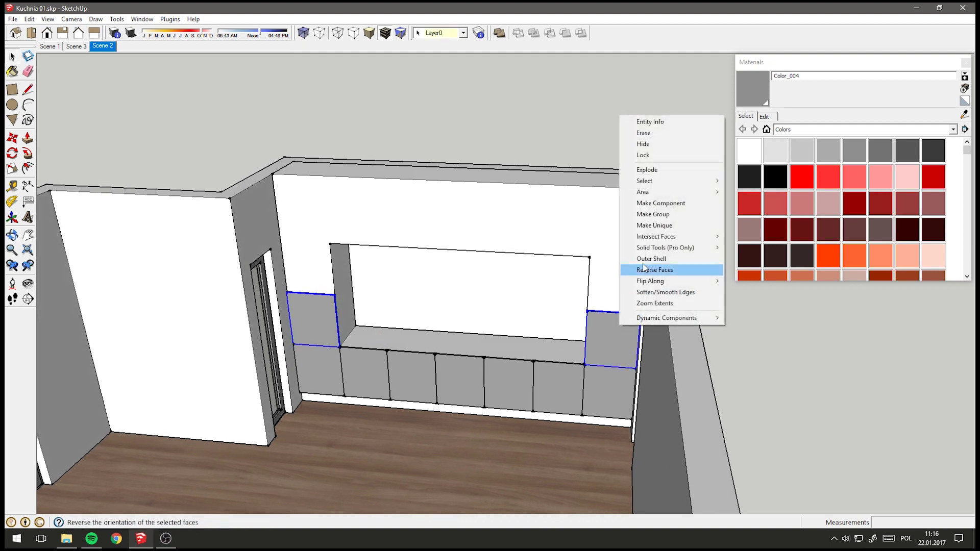
{"action": "left_click", "coordinate": [660, 228]}
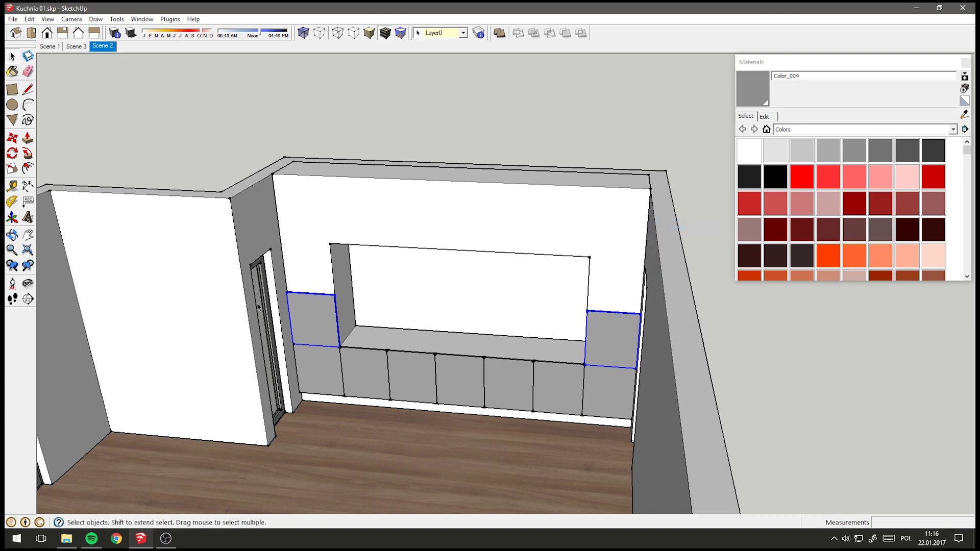
{"action": "middle_click_drag", "start_coordinate": [259, 309], "coordinate": [290, 335]}
Push/Pull the side front 65 cm up to the niche top, then return to Scene 2.
{"action": "double_click", "coordinate": [315, 313]}
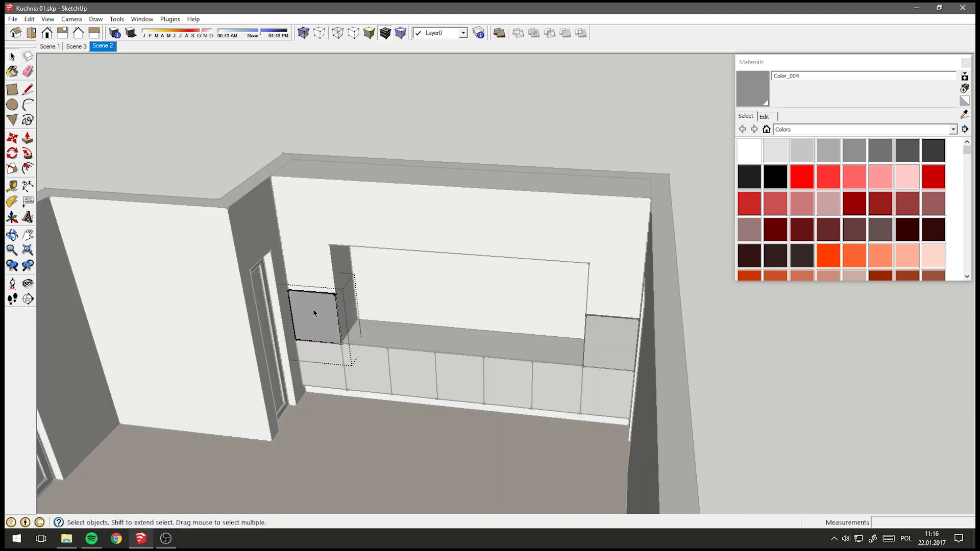
{"action": "left_click", "coordinate": [27, 143]}
{"action": "scroll", "coordinate": [257, 309], "scroll_direction": "up", "scroll_amount": 1}
{"action": "scroll", "coordinate": [324, 293], "scroll_direction": "up", "scroll_amount": 2}
{"action": "scroll", "coordinate": [325, 292], "scroll_direction": "up", "scroll_amount": 2}
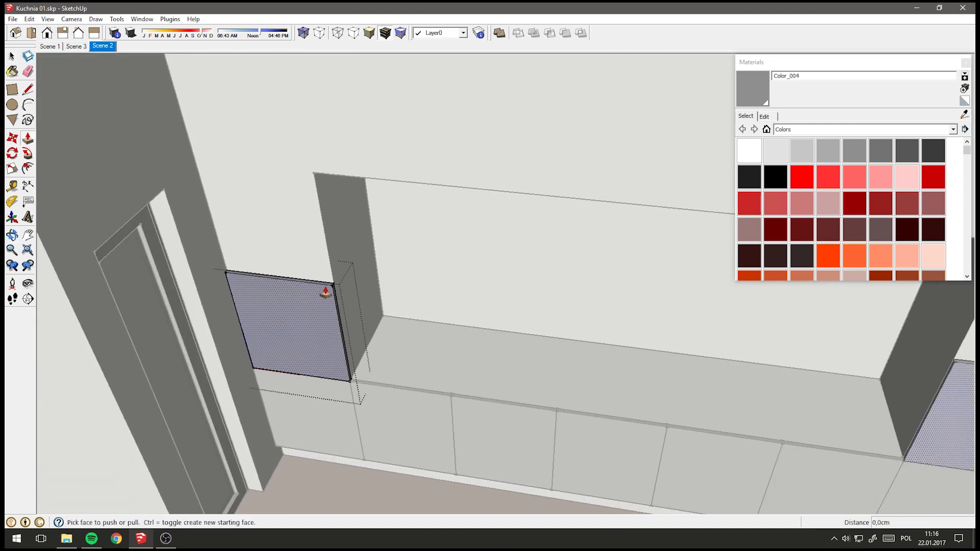
{"action": "left_click", "coordinate": [325, 292]}
{"action": "scroll", "coordinate": [336, 276], "scroll_direction": "down", "scroll_amount": 2}
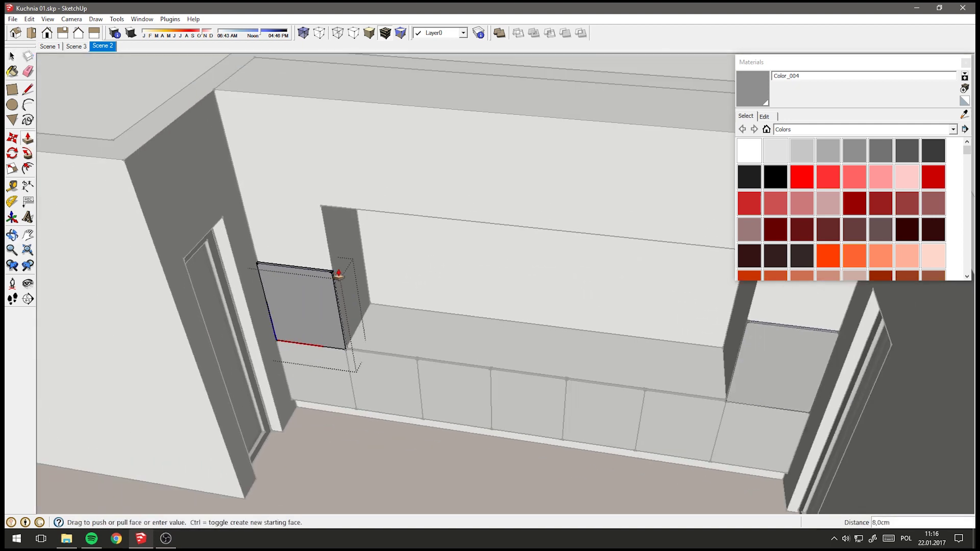
{"action": "left_click", "coordinate": [364, 214]}
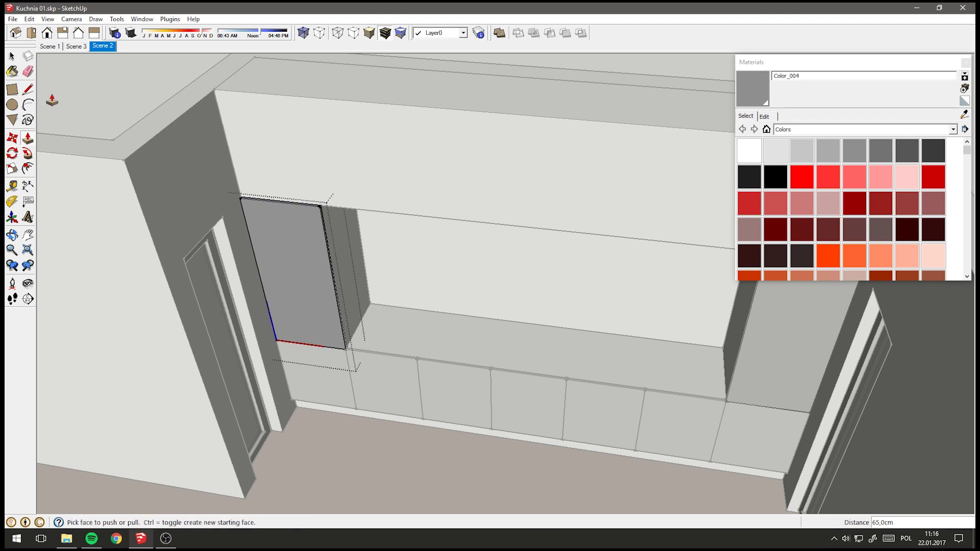
{"action": "left_click", "coordinate": [12, 56]}
{"action": "left_click", "coordinate": [102, 45]}
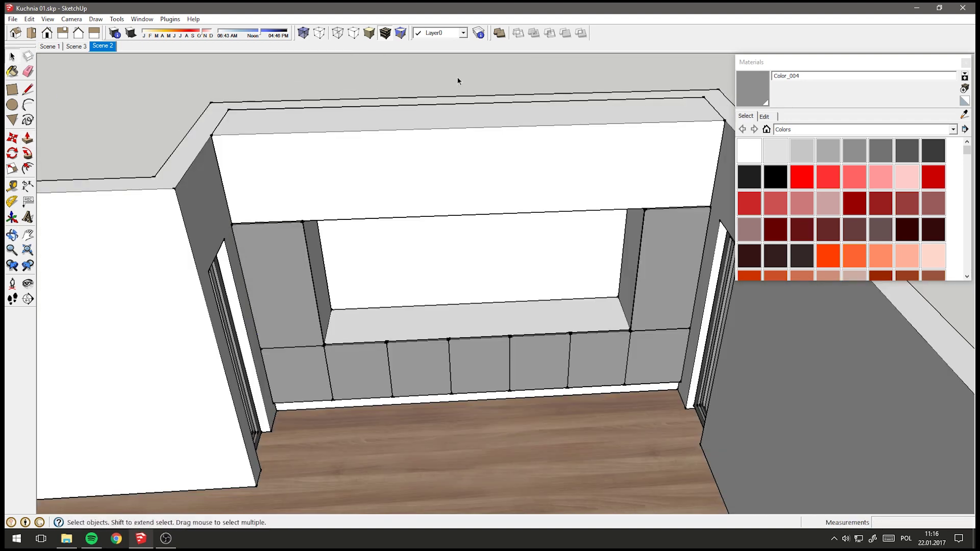
{"action": "mouse_move", "coordinate": [458, 81]}
{"action": "middle_mouse_down"}
{"action": "mouse_move", "coordinate": [439, 153]}
{"action": "mouse_move", "coordinate": [388, 229]}
{"action": "middle_mouse_up"}
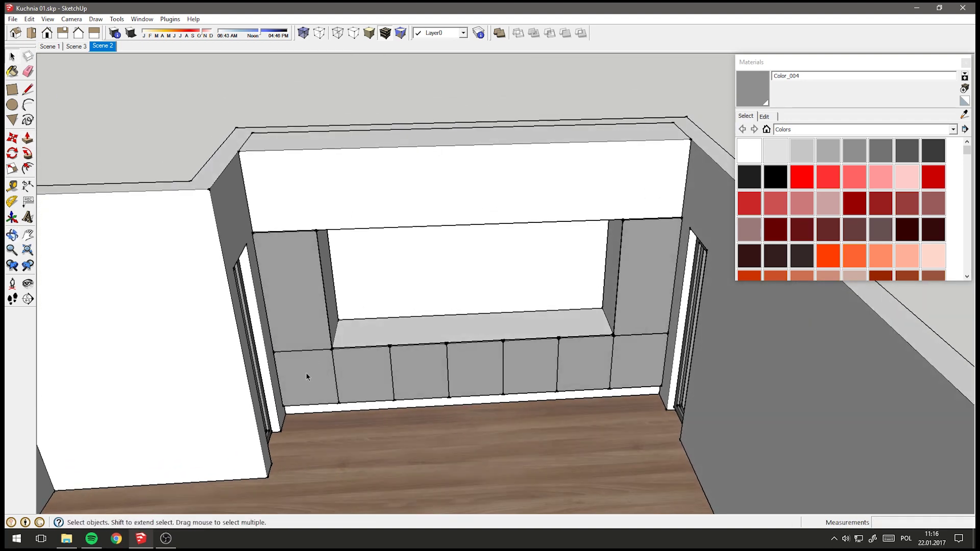
Select the row of lower cabinet fronts.
{"action": "left_click", "coordinate": [414, 363], "text": "ctrl"}
{"action": "left_click", "coordinate": [467, 358], "text": "ctrl"}
{"action": "left_click", "coordinate": [533, 358], "text": "ctrl"}
{"action": "left_click", "coordinate": [580, 355], "text": "ctrl"}
{"action": "left_click", "coordinate": [622, 356], "text": "ctrl"}
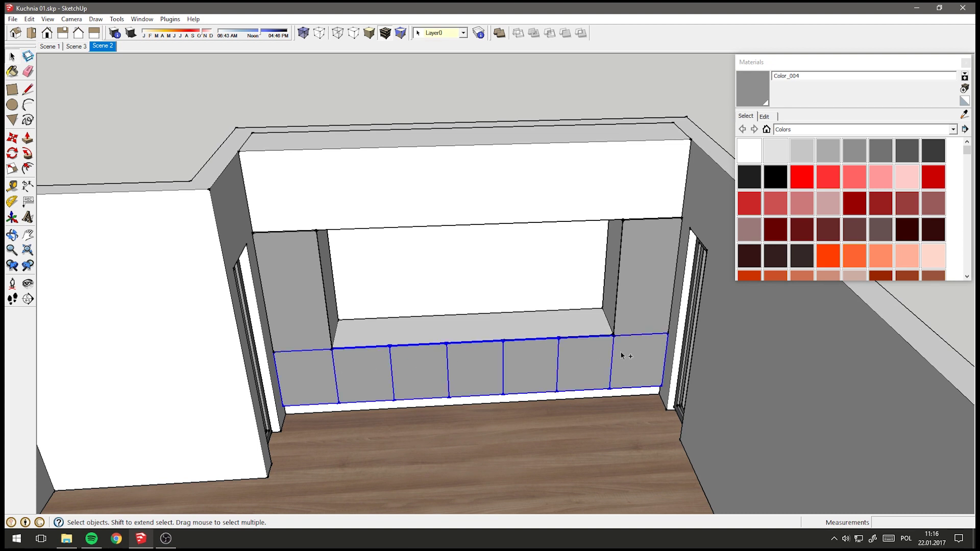
Copy the row upward, snapping its lower-left corner to the niche's top corner.
{"action": "left_click", "coordinate": [12, 139]}
{"action": "scroll", "coordinate": [332, 370], "scroll_direction": "up", "scroll_amount": 3}
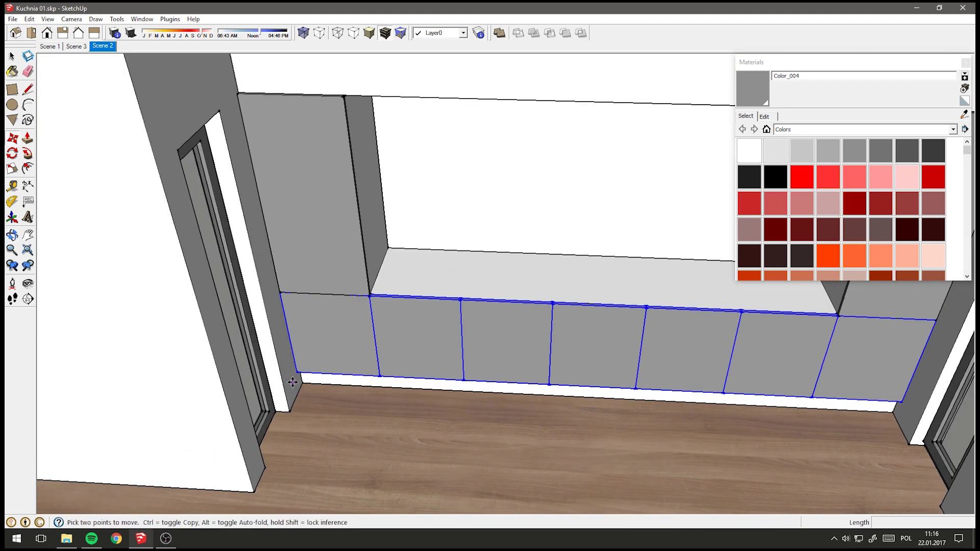
{"action": "scroll", "coordinate": [306, 372], "scroll_direction": "up", "scroll_amount": 2}
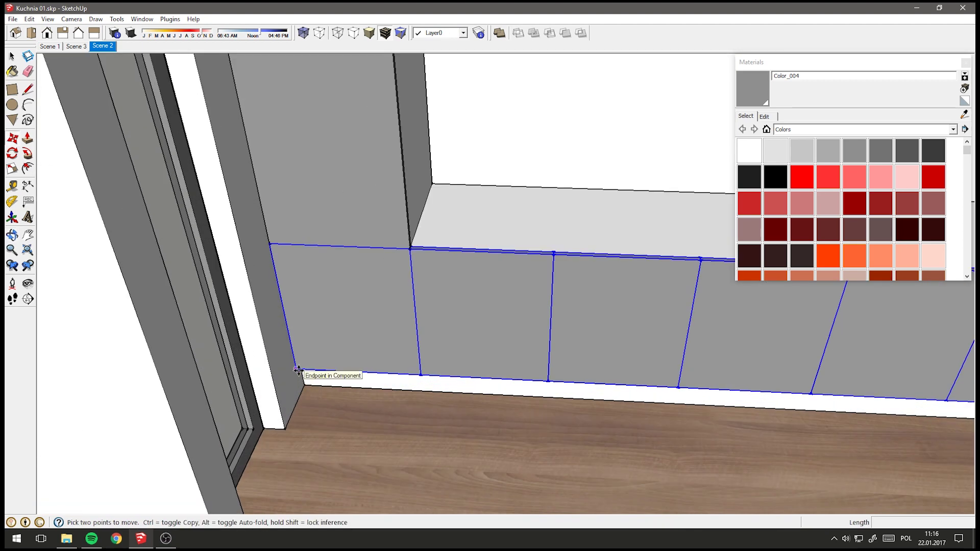
{"action": "left_click", "coordinate": [298, 370]}
{"action": "scroll", "coordinate": [339, 219], "scroll_direction": "down", "scroll_amount": 2}
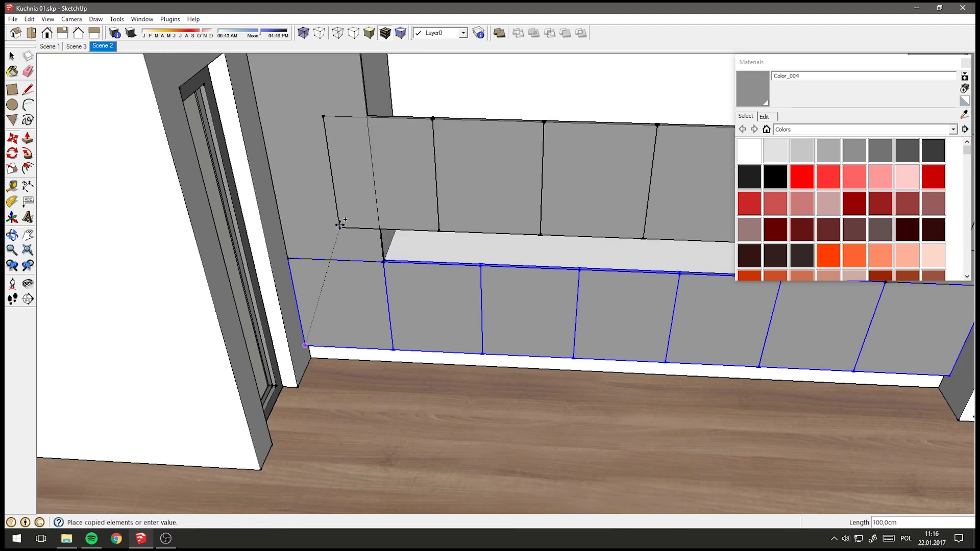
{"action": "scroll", "coordinate": [324, 368], "scroll_direction": "down", "scroll_amount": 2}
{"action": "scroll", "coordinate": [241, 221], "scroll_direction": "up", "scroll_amount": 3}
{"action": "left_click", "coordinate": [242, 221]}
{"action": "scroll", "coordinate": [241, 229], "scroll_direction": "down", "scroll_amount": 2}
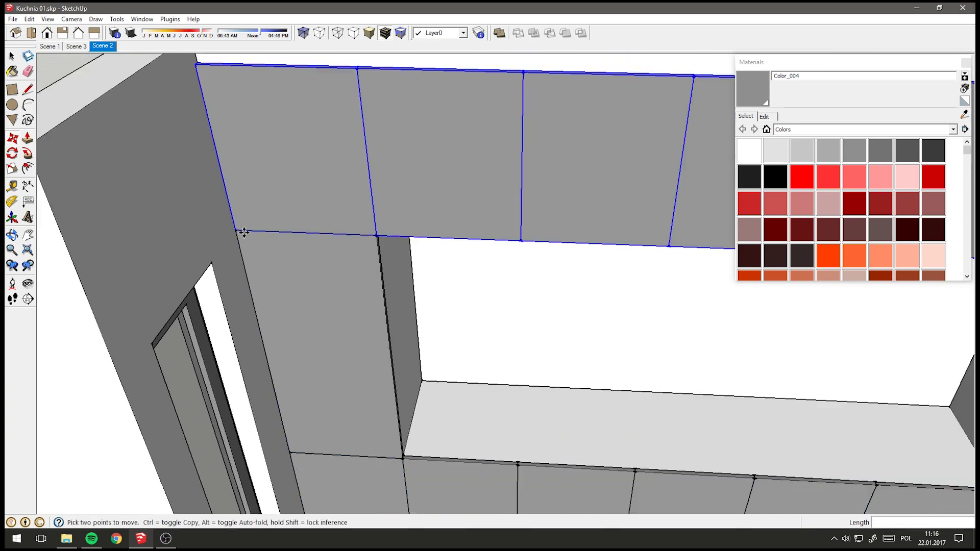
{"action": "scroll", "coordinate": [251, 230], "scroll_direction": "down", "scroll_amount": 3}
{"action": "middle_click_drag", "start_coordinate": [252, 230], "coordinate": [346, 196]}
{"action": "scroll", "coordinate": [422, 157], "scroll_direction": "down", "scroll_amount": 2}
{"action": "middle_click_drag", "start_coordinate": [422, 158], "coordinate": [485, 139]}
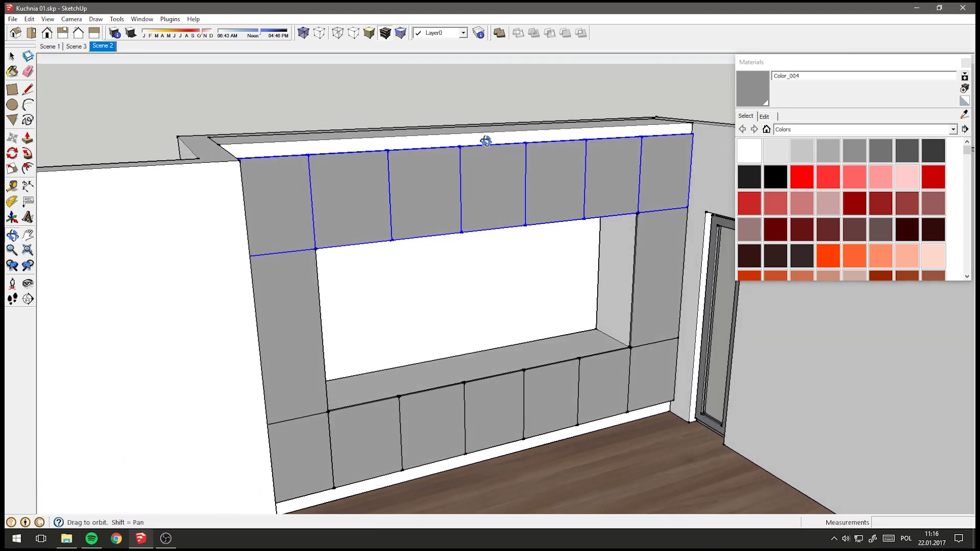
{"action": "scroll", "coordinate": [339, 170], "scroll_direction": "up", "scroll_amount": 2}
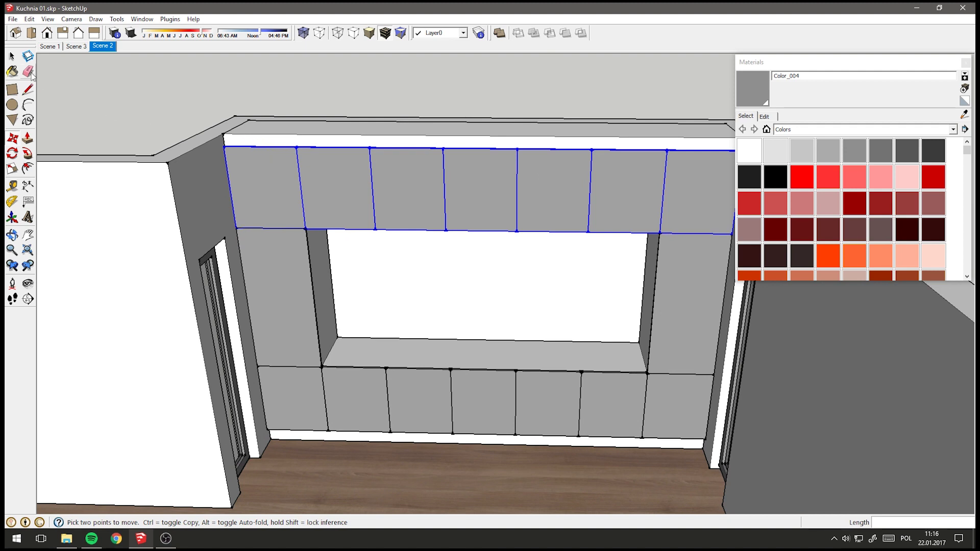
{"action": "left_click", "coordinate": [11, 57]}
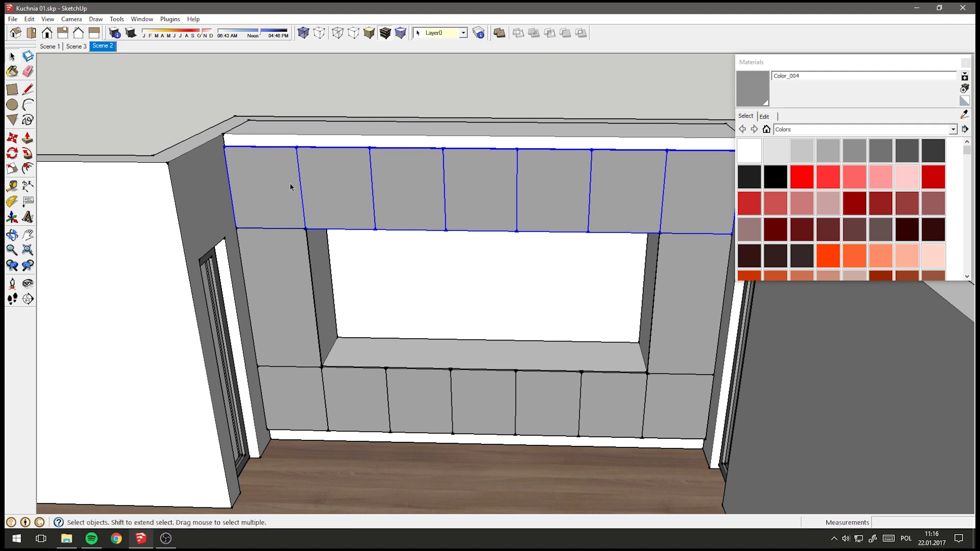
Make the upper row of fronts unique.
{"action": "right_click", "coordinate": [482, 183]}
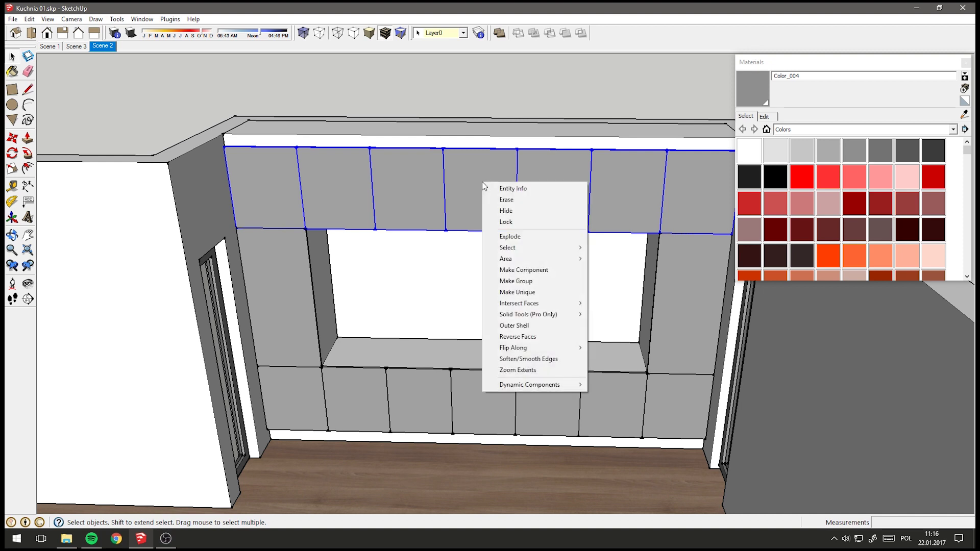
{"action": "left_click", "coordinate": [537, 288]}
{"action": "middle_click_drag", "start_coordinate": [537, 289], "coordinate": [272, 184]}
Push/Pull the upper front's top face up 10 cm to the top of the wall.
{"action": "double_click", "coordinate": [272, 185]}
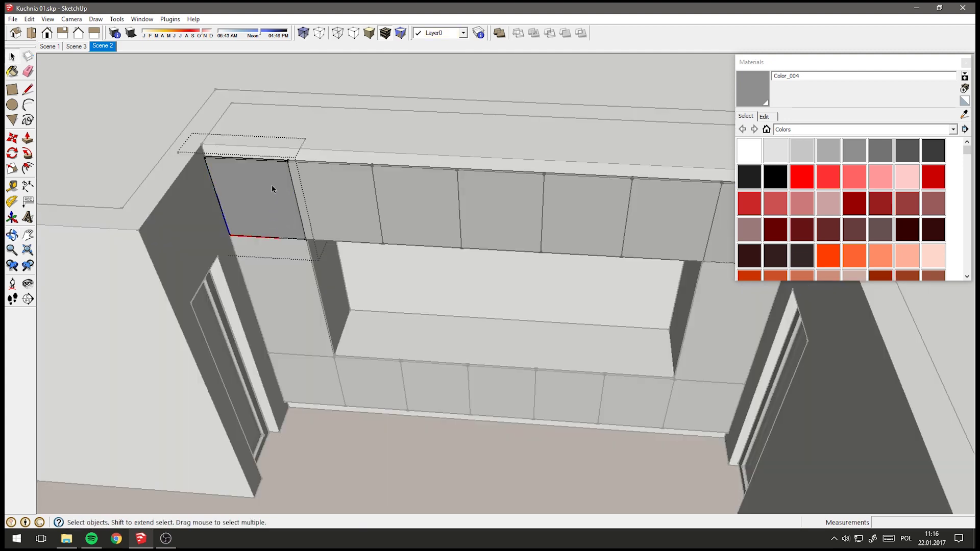
{"action": "left_click", "coordinate": [27, 140]}
{"action": "scroll", "coordinate": [276, 166], "scroll_direction": "up", "scroll_amount": 2}
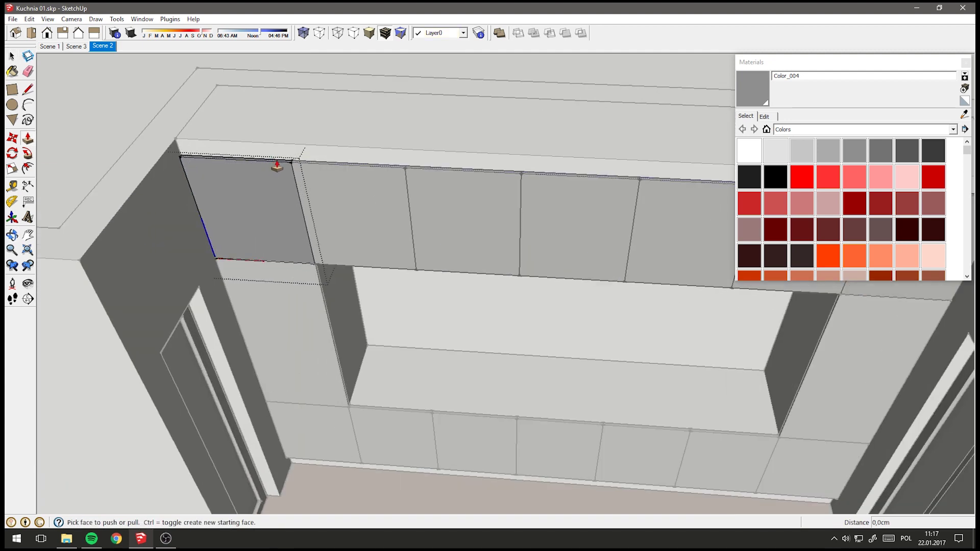
{"action": "scroll", "coordinate": [278, 165], "scroll_direction": "up", "scroll_amount": 1}
{"action": "left_click", "coordinate": [281, 163]}
{"action": "type", "text": "10"}
{"action": "key", "text": "Return"}
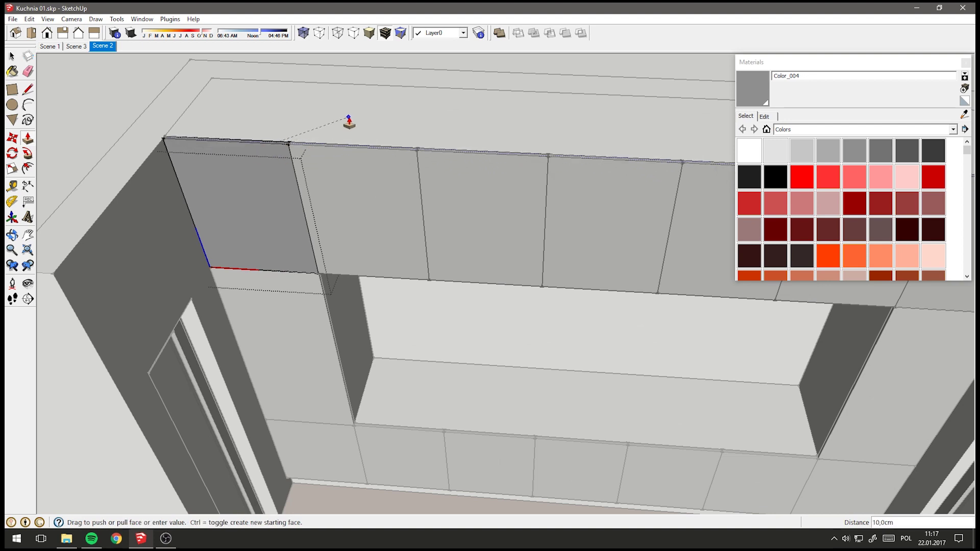
{"action": "mouse_move", "coordinate": [87, 72]}
{"action": "middle_mouse_down"}
{"action": "mouse_move", "coordinate": [449, 53]}
{"action": "mouse_move", "coordinate": [448, 83]}
{"action": "middle_mouse_up"}
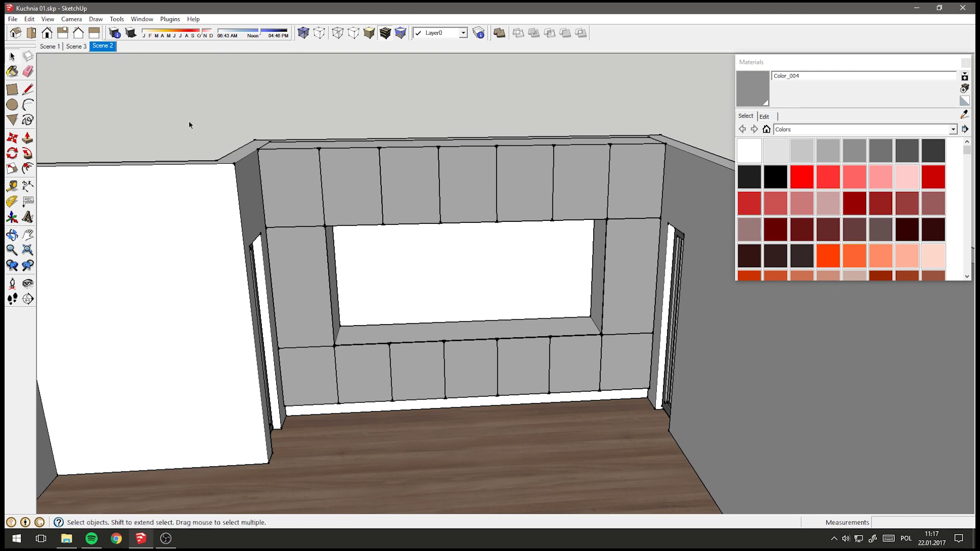
Save Kuchnia 01.skp and orbit toward the baseboard under the lower cabinets.
{"action": "left_click", "coordinate": [13, 20]}
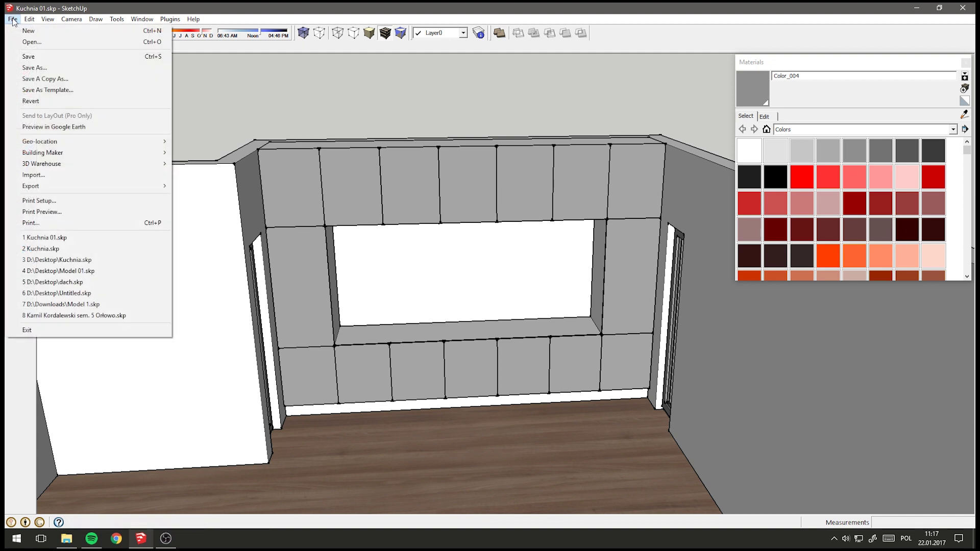
{"action": "left_click", "coordinate": [35, 60]}
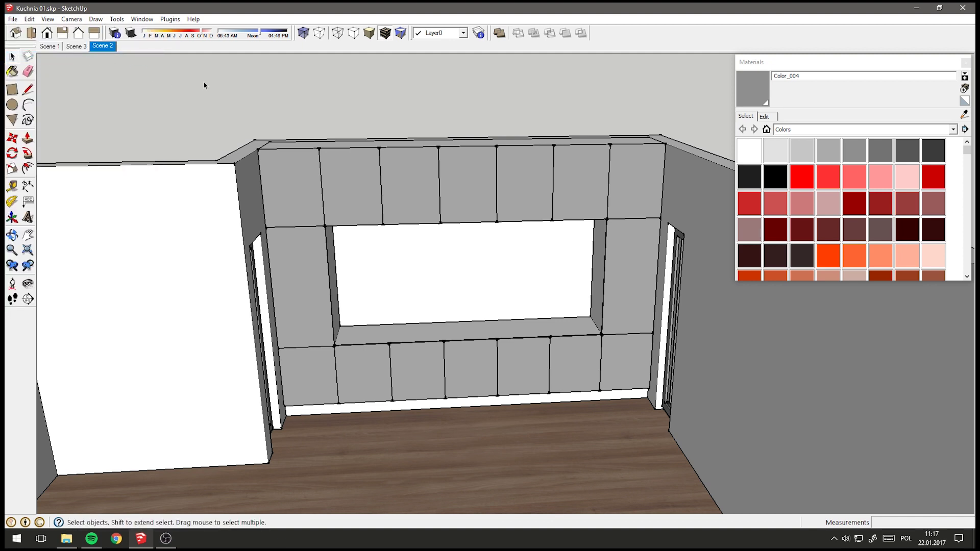
{"action": "mouse_move", "coordinate": [477, 127]}
{"action": "middle_mouse_down"}
{"action": "mouse_move", "coordinate": [384, 103]}
{"action": "mouse_move", "coordinate": [354, 230]}
{"action": "mouse_move", "coordinate": [251, 175]}
{"action": "mouse_move", "coordinate": [479, 168]}
{"action": "middle_mouse_up"}
{"action": "mouse_move", "coordinate": [532, 148]}
{"action": "left_mouse_down"}
{"action": "mouse_move", "coordinate": [405, 193]}
{"action": "mouse_move", "coordinate": [350, 179]}
{"action": "mouse_move", "coordinate": [359, 175]}
{"action": "mouse_move", "coordinate": [363, 328]}
{"action": "left_mouse_up"}
{"action": "key", "text": "space"}
{"action": "scroll", "coordinate": [363, 329], "scroll_direction": "up", "scroll_amount": 3}
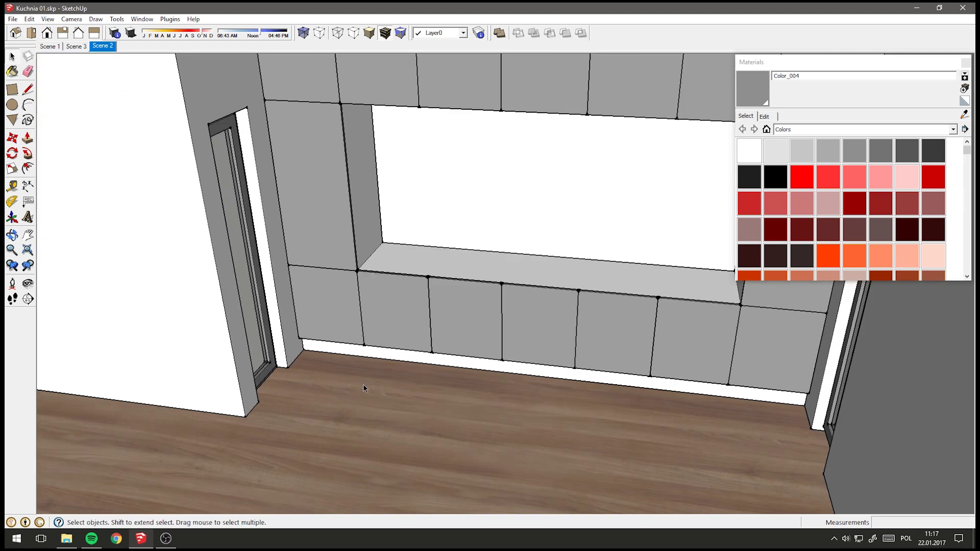
{"action": "mouse_move", "coordinate": [120, 225]}
{"action": "middle_mouse_down"}
{"action": "mouse_move", "coordinate": [357, 388]}
{"action": "mouse_move", "coordinate": [320, 363]}
{"action": "middle_mouse_up"}
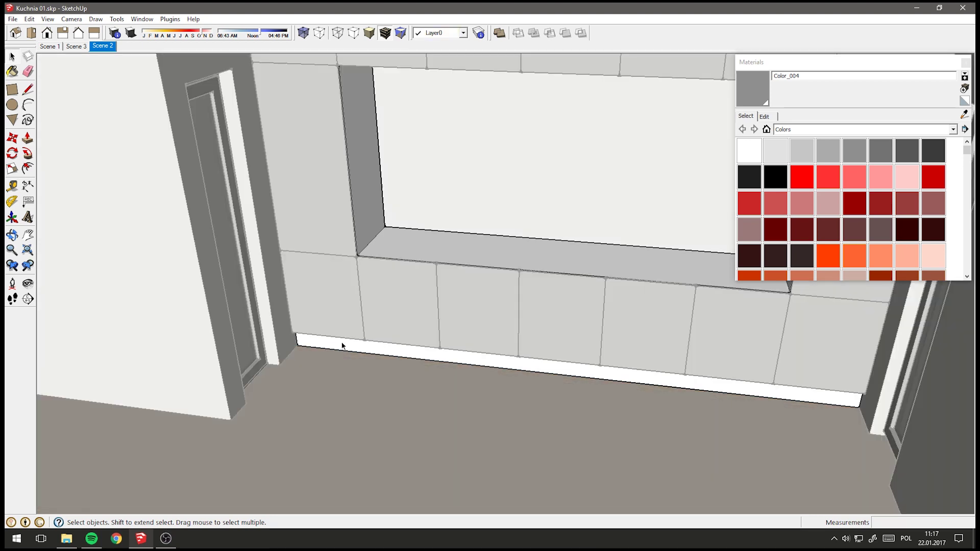
Copy the baseboard out of its group and paste it onto the floor.
{"action": "left_click", "coordinate": [342, 346]}
{"action": "mouse_move", "coordinate": [365, 354]}
{"action": "middle_mouse_down"}
{"action": "mouse_move", "coordinate": [315, 352]}
{"action": "mouse_move", "coordinate": [315, 344]}
{"action": "middle_mouse_up"}
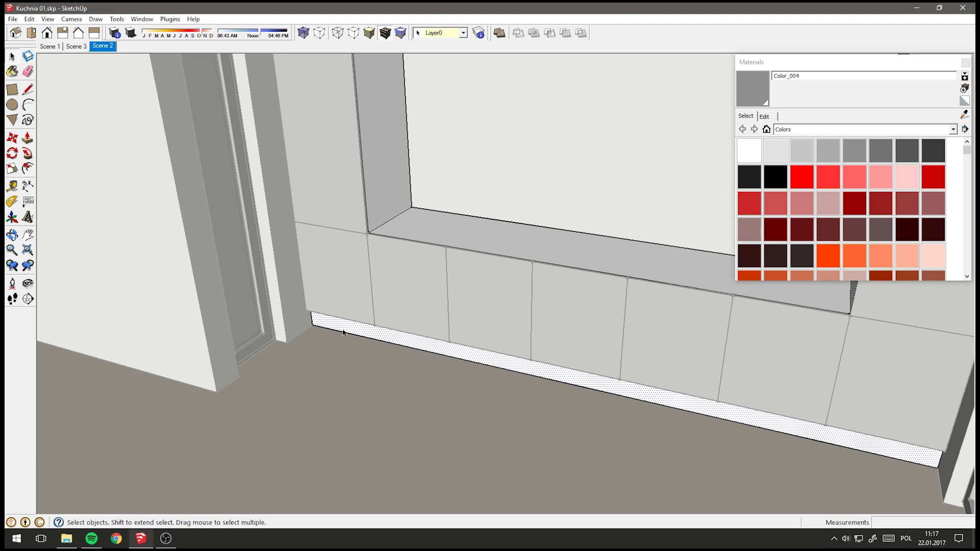
{"action": "left_click", "coordinate": [29, 19]}
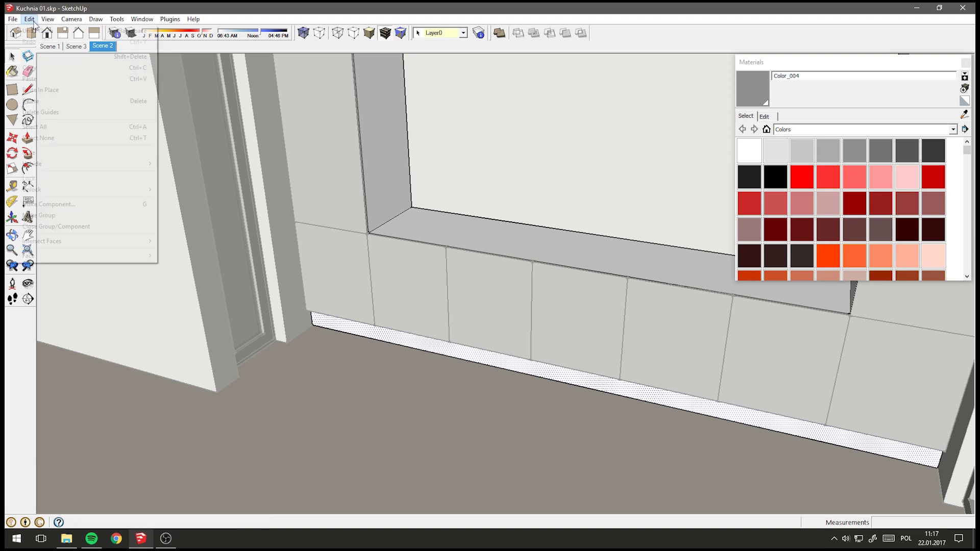
{"action": "left_click", "coordinate": [41, 67]}
{"action": "scroll", "coordinate": [427, 234], "scroll_direction": "down", "scroll_amount": 2}
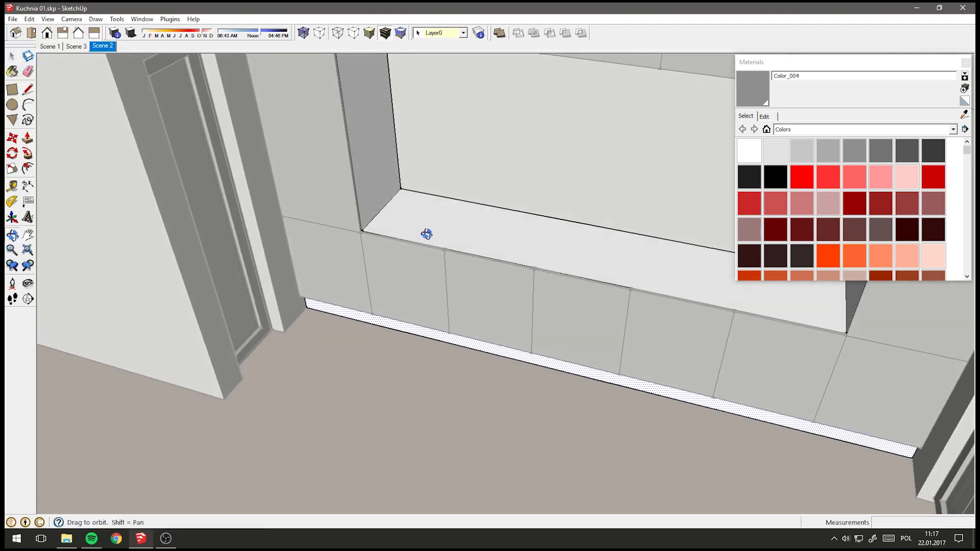
{"action": "scroll", "coordinate": [427, 234], "scroll_direction": "down", "scroll_amount": 5}
{"action": "scroll", "coordinate": [390, 166], "scroll_direction": "down", "scroll_amount": 2}
{"action": "left_click", "coordinate": [328, 111]}
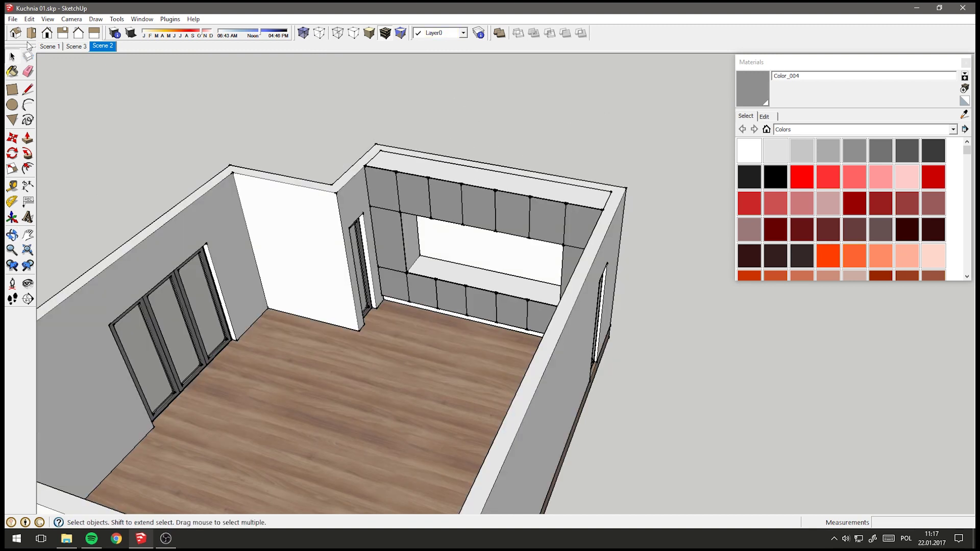
{"action": "left_click", "coordinate": [29, 19]}
{"action": "left_click", "coordinate": [41, 82]}
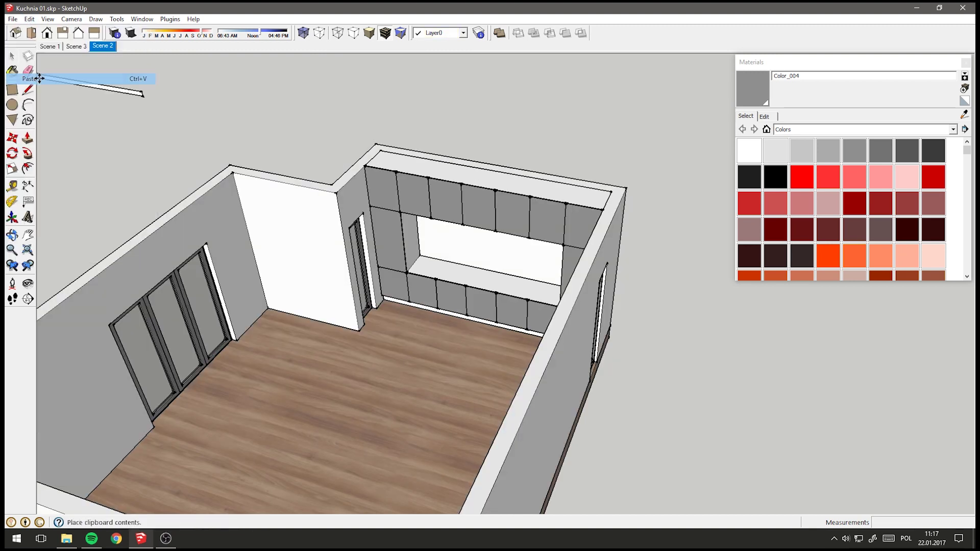
{"action": "left_click", "coordinate": [310, 345]}
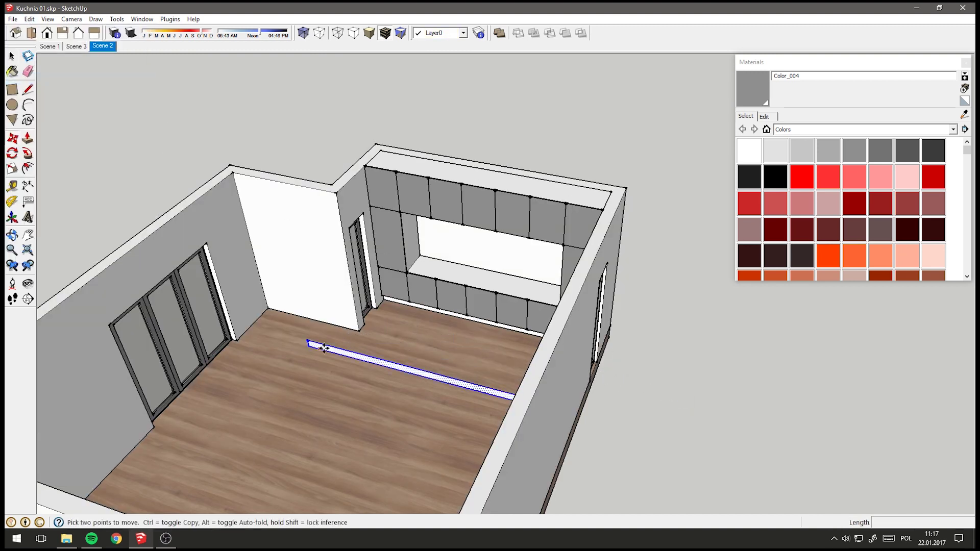
Push/Pull the floor strip up 2 cm into a board.
{"action": "scroll", "coordinate": [362, 358], "scroll_direction": "up", "scroll_amount": 3}
{"action": "key", "text": "p"}
{"action": "scroll", "coordinate": [404, 376], "scroll_direction": "up", "scroll_amount": 3}
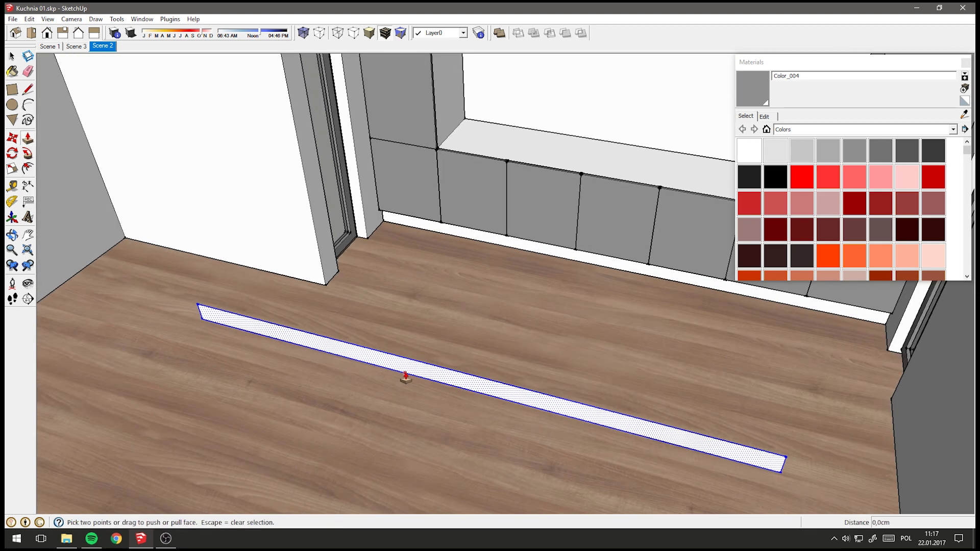
{"action": "left_click", "coordinate": [405, 376]}
{"action": "type", "text": "2"}
{"action": "key", "text": "Return"}
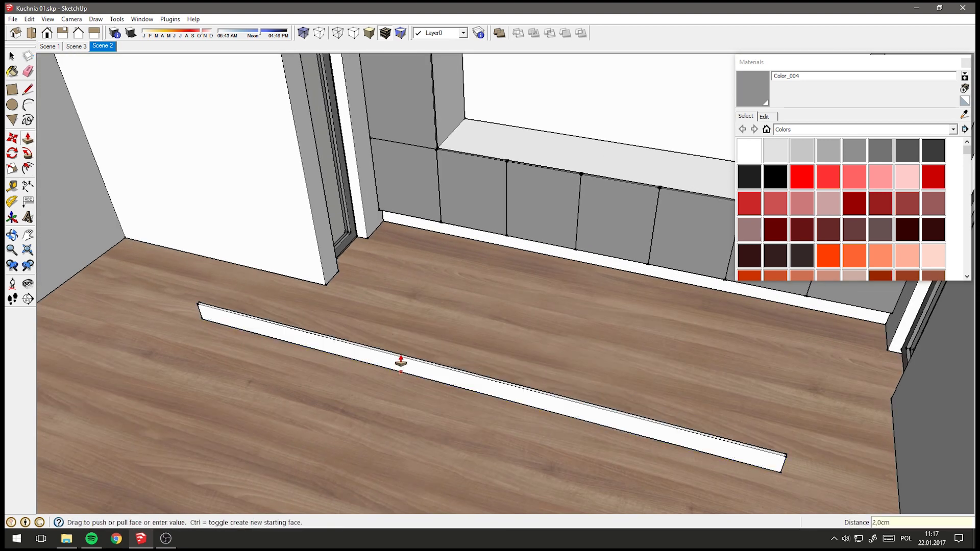
Select the new floor board and make it a group.
{"action": "left_click", "coordinate": [12, 56]}
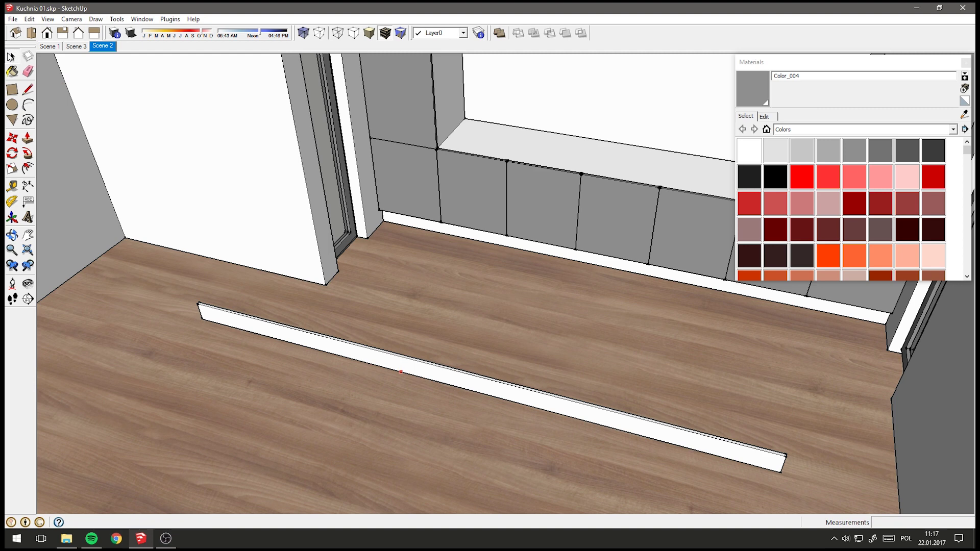
{"action": "scroll", "coordinate": [247, 322], "scroll_direction": "up", "scroll_amount": 3}
{"action": "left_click", "coordinate": [248, 325]}
{"action": "scroll", "coordinate": [248, 325], "scroll_direction": "down", "scroll_amount": 3}
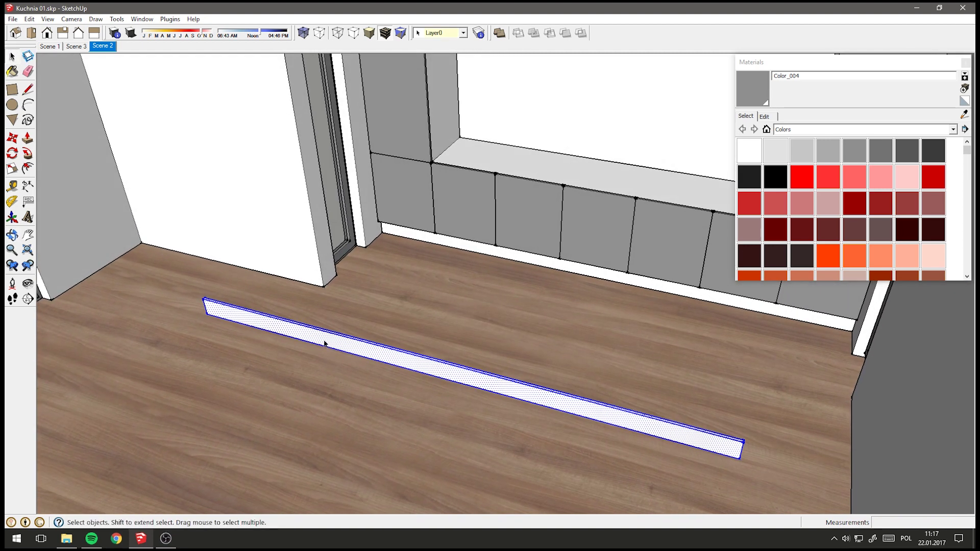
{"action": "right_click", "coordinate": [324, 342]}
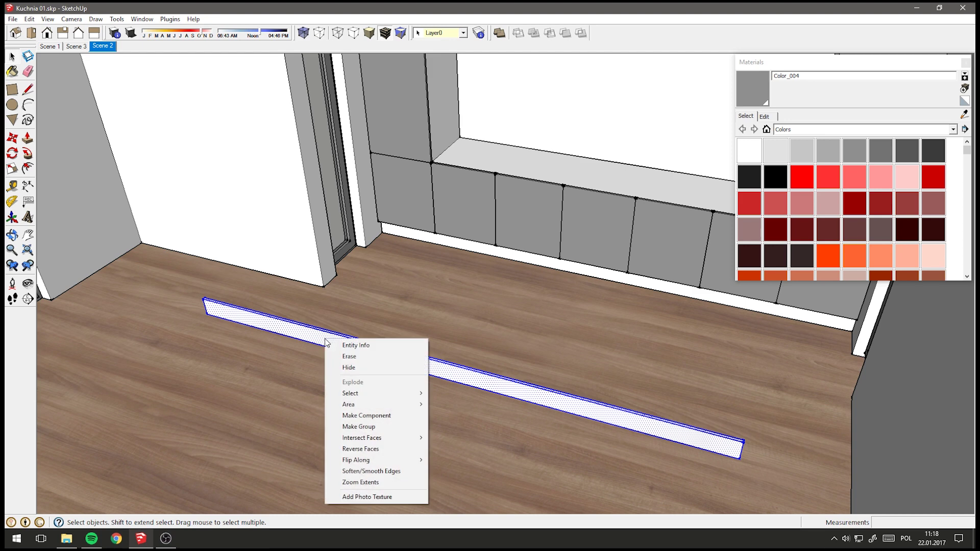
{"action": "left_click", "coordinate": [370, 427]}
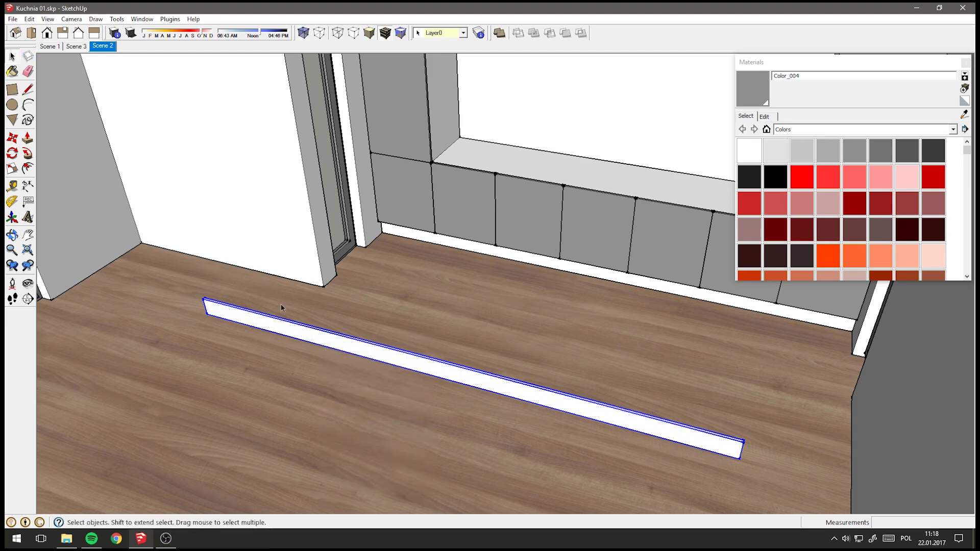
{"action": "middle_click_drag", "start_coordinate": [227, 273], "coordinate": [247, 312]}
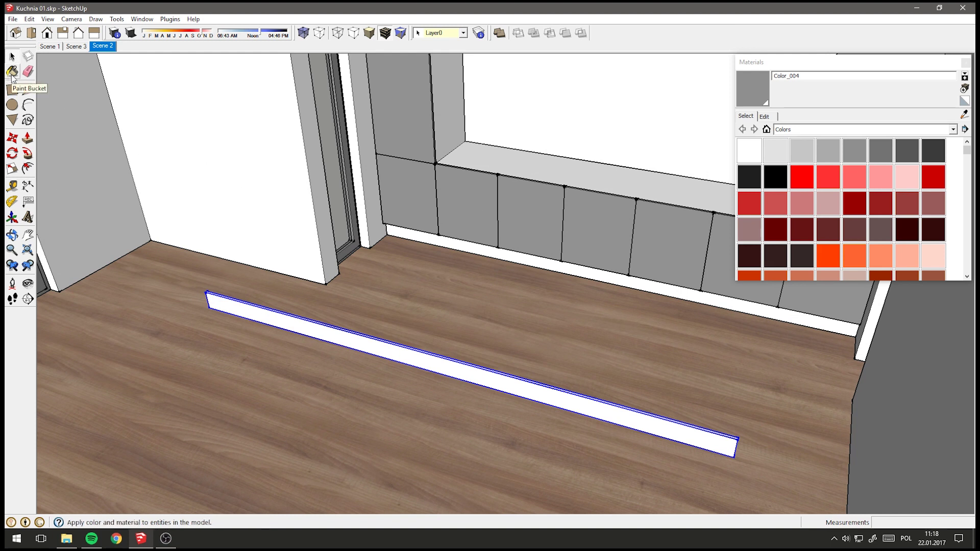
Sample the cabinet-front grey Color_004 and paint the floor board with it.
{"action": "left_click", "coordinate": [12, 74]}
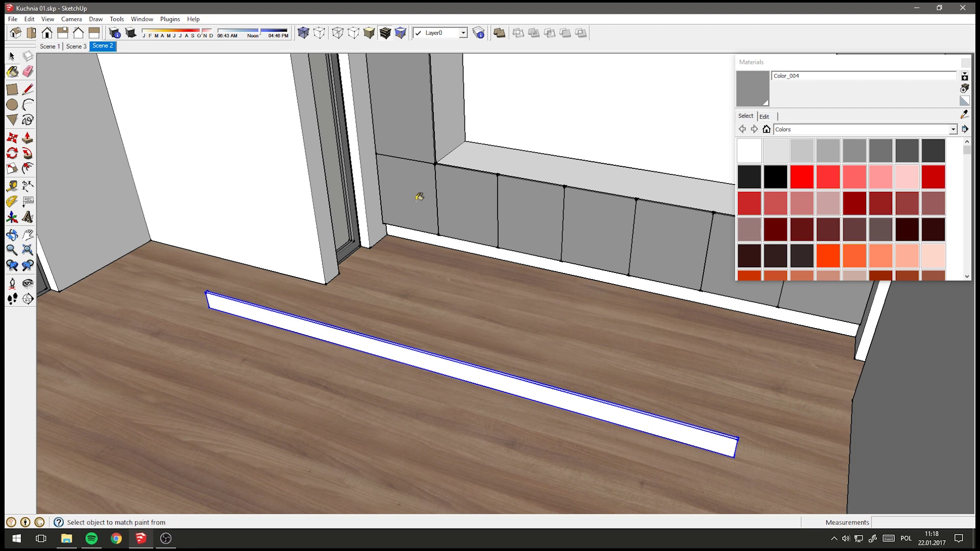
{"action": "left_click", "coordinate": [410, 168], "text": "alt"}
{"action": "left_click", "coordinate": [241, 301]}
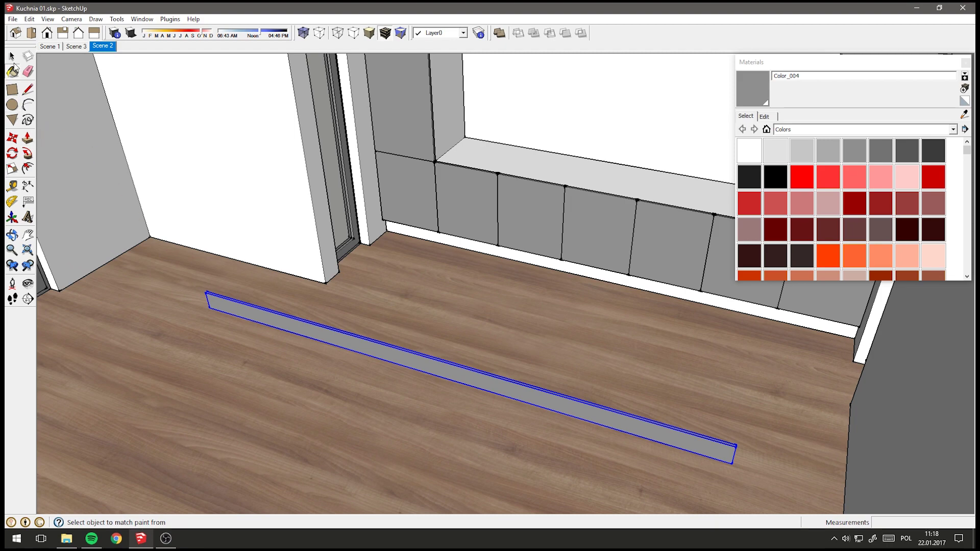
{"action": "mouse_move", "coordinate": [197, 339]}
{"action": "middle_mouse_down"}
{"action": "mouse_move", "coordinate": [459, 387]}
{"action": "mouse_move", "coordinate": [433, 406]}
{"action": "middle_mouse_up"}
{"action": "scroll", "coordinate": [564, 365], "scroll_direction": "down", "scroll_amount": 5}
{"action": "scroll", "coordinate": [476, 393], "scroll_direction": "up", "scroll_amount": 2}
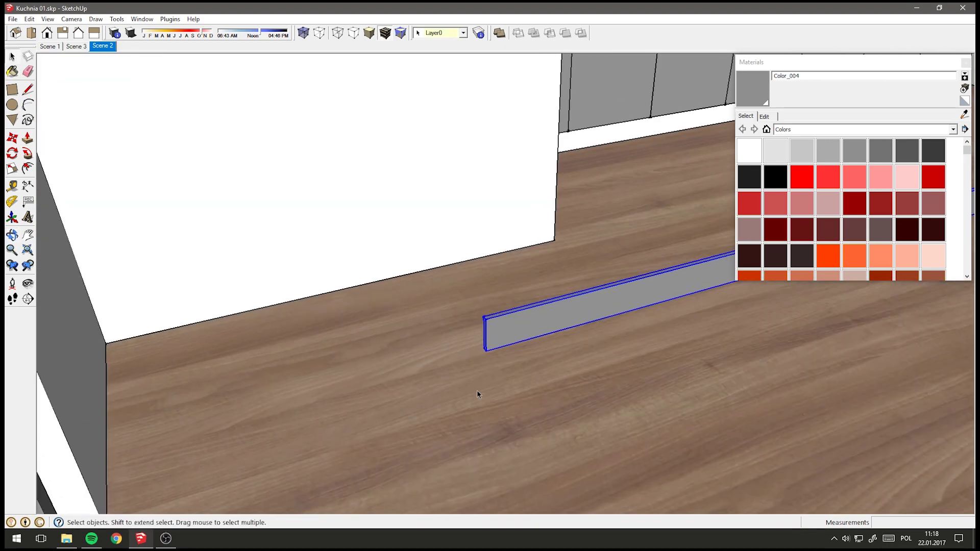
{"action": "scroll", "coordinate": [466, 343], "scroll_direction": "up", "scroll_amount": 2}
{"action": "scroll", "coordinate": [485, 348], "scroll_direction": "up", "scroll_amount": 2}
{"action": "middle_click_drag", "start_coordinate": [485, 348], "coordinate": [236, 304]}
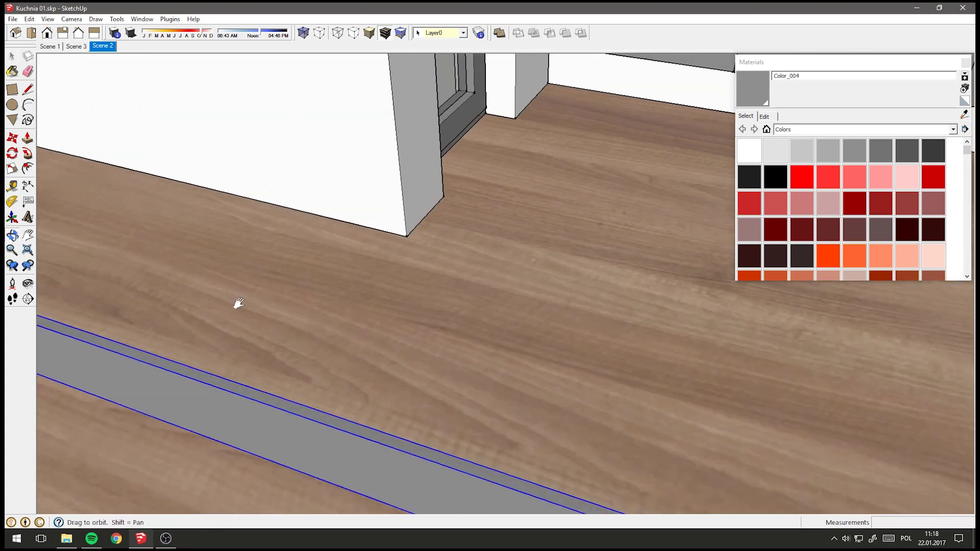
{"action": "scroll", "coordinate": [507, 203], "scroll_direction": "up", "scroll_amount": 2}
{"action": "scroll", "coordinate": [518, 100], "scroll_direction": "down", "scroll_amount": 2}
{"action": "mouse_move", "coordinate": [507, 119]}
{"action": "middle_mouse_down"}
{"action": "mouse_move", "coordinate": [293, 273]}
{"action": "mouse_move", "coordinate": [285, 252]}
{"action": "mouse_move", "coordinate": [262, 243]}
{"action": "middle_mouse_up"}
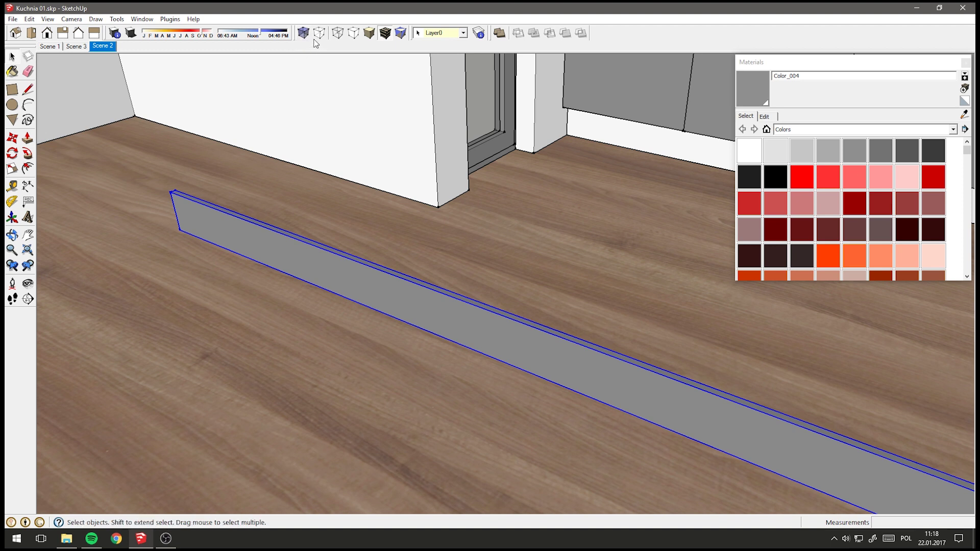
Bring back the Styles toolbar and switch the faces to X-ray.
{"action": "left_click", "coordinate": [47, 19]}
{"action": "mouse_move", "coordinate": [51, 31]}
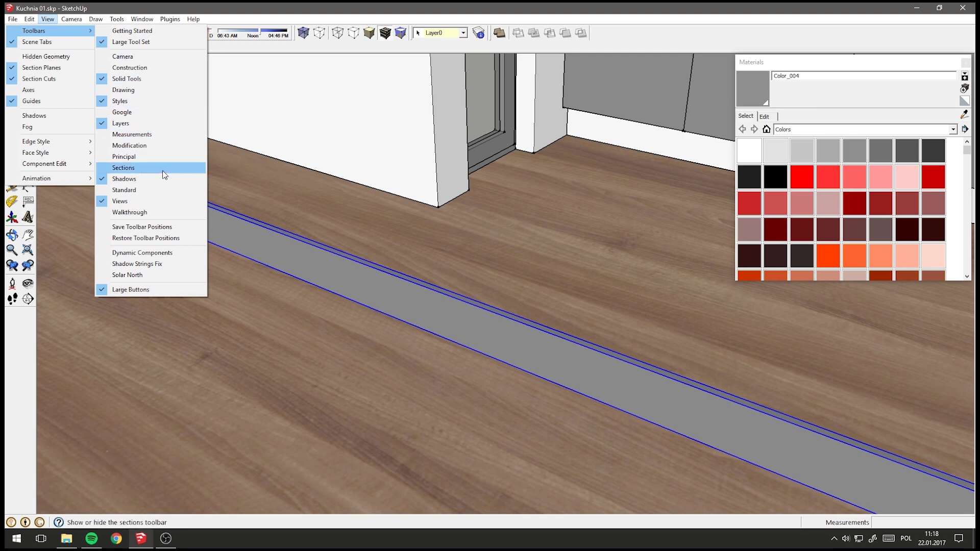
{"action": "left_click", "coordinate": [120, 101]}
{"action": "left_click", "coordinate": [48, 20]}
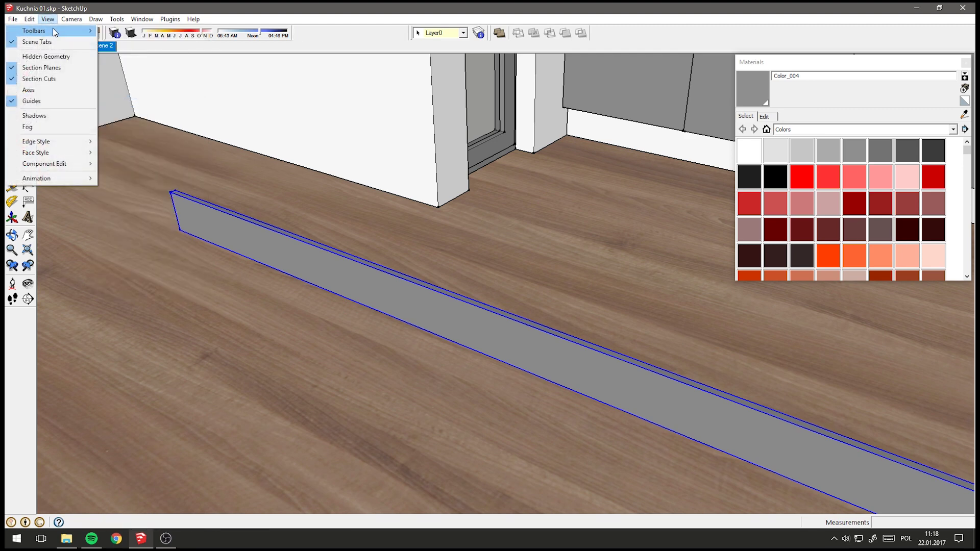
{"action": "left_click", "coordinate": [125, 101]}
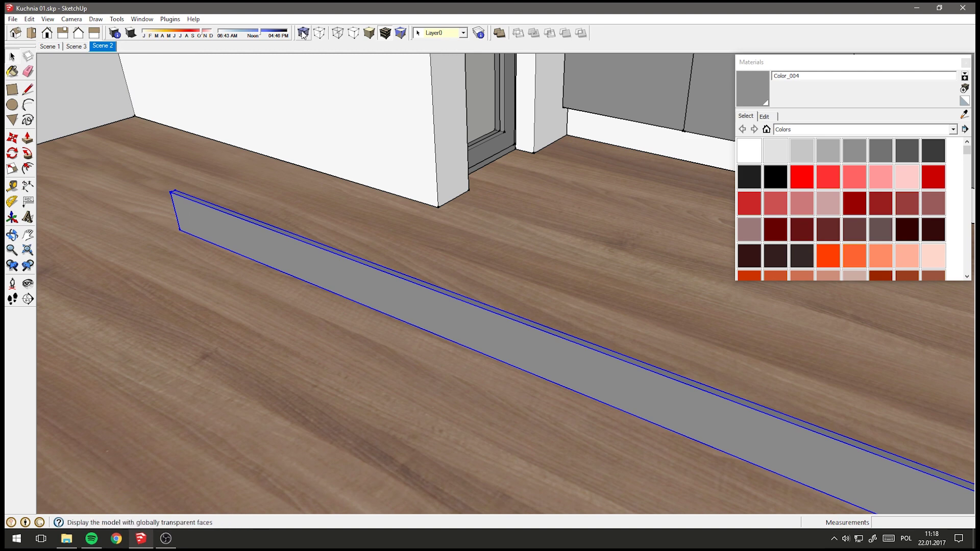
{"action": "left_click", "coordinate": [303, 34]}
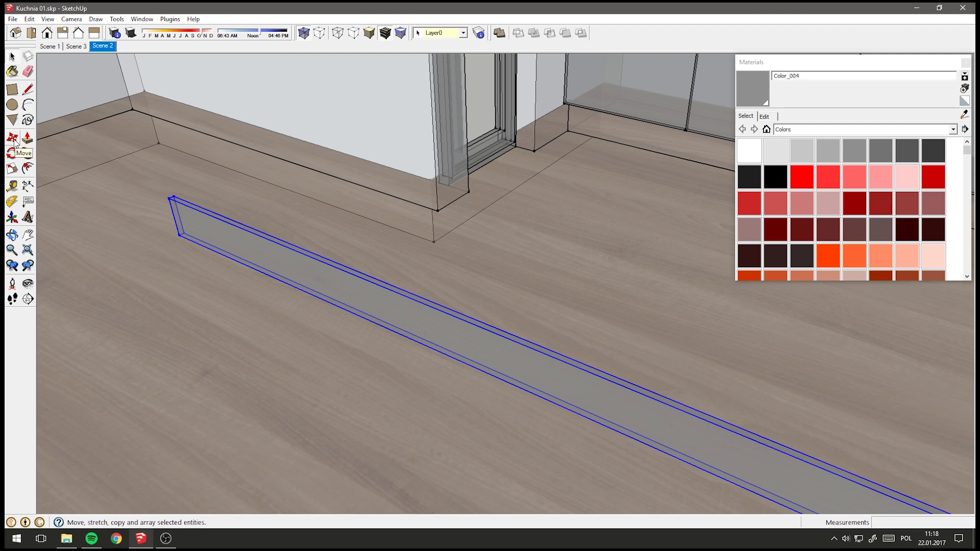
Move the board by its corner to the far wall corner beneath the cabinets.
{"action": "left_click", "coordinate": [12, 138]}
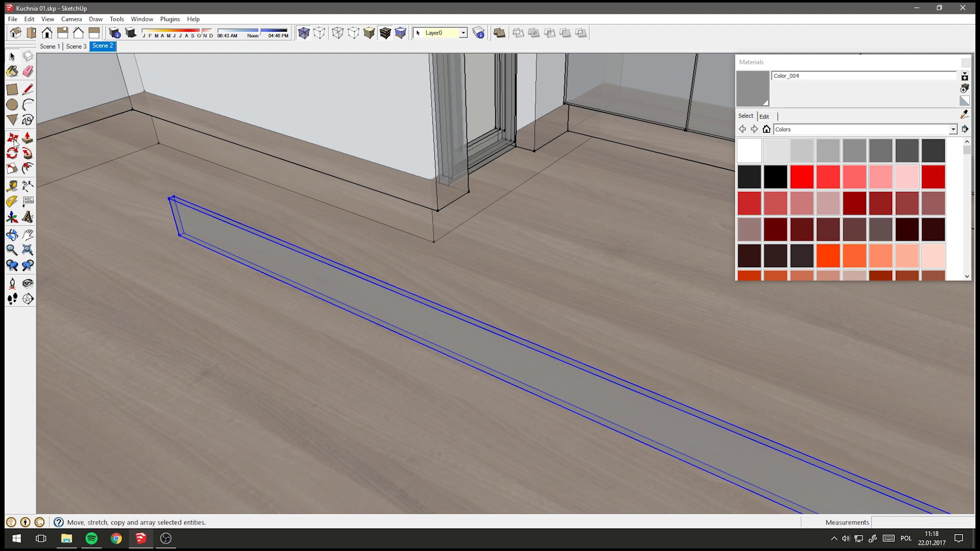
{"action": "left_click", "coordinate": [186, 233]}
{"action": "left_click", "coordinate": [569, 132]}
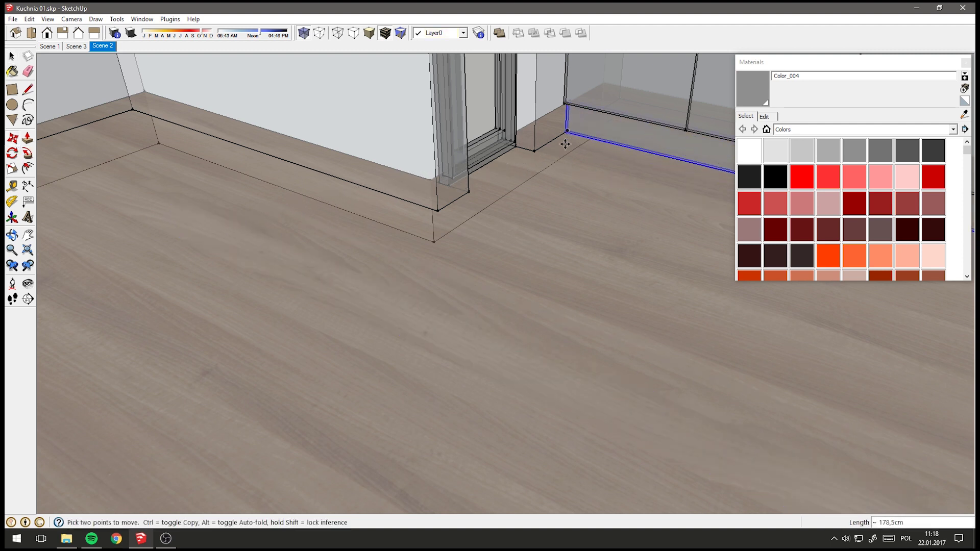
{"action": "left_click", "coordinate": [303, 32]}
{"action": "mouse_move", "coordinate": [332, 51]}
{"action": "left_mouse_down"}
{"action": "mouse_move", "coordinate": [422, 284]}
{"action": "mouse_move", "coordinate": [431, 241]}
{"action": "mouse_move", "coordinate": [445, 280]}
{"action": "mouse_move", "coordinate": [581, 227]}
{"action": "mouse_move", "coordinate": [442, 252]}
{"action": "left_mouse_up"}
{"action": "key", "text": "m"}
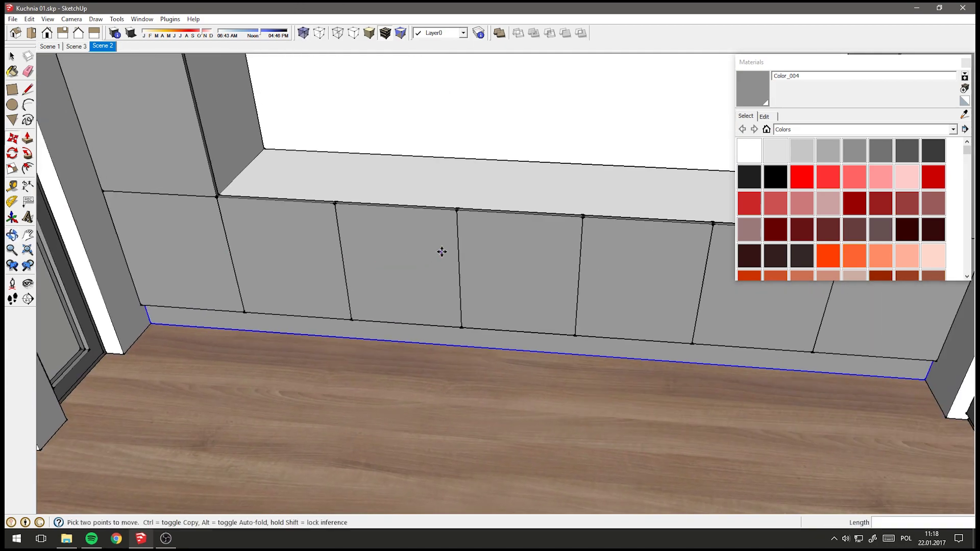
{"action": "mouse_move", "coordinate": [442, 251]}
{"action": "middle_mouse_down"}
{"action": "mouse_move", "coordinate": [433, 269]}
{"action": "mouse_move", "coordinate": [153, 131]}
{"action": "mouse_move", "coordinate": [212, 245]}
{"action": "mouse_move", "coordinate": [247, 258]}
{"action": "middle_mouse_up"}
Draw a rectangle across the window niche sill from corner to corner.
{"action": "left_click", "coordinate": [12, 90]}
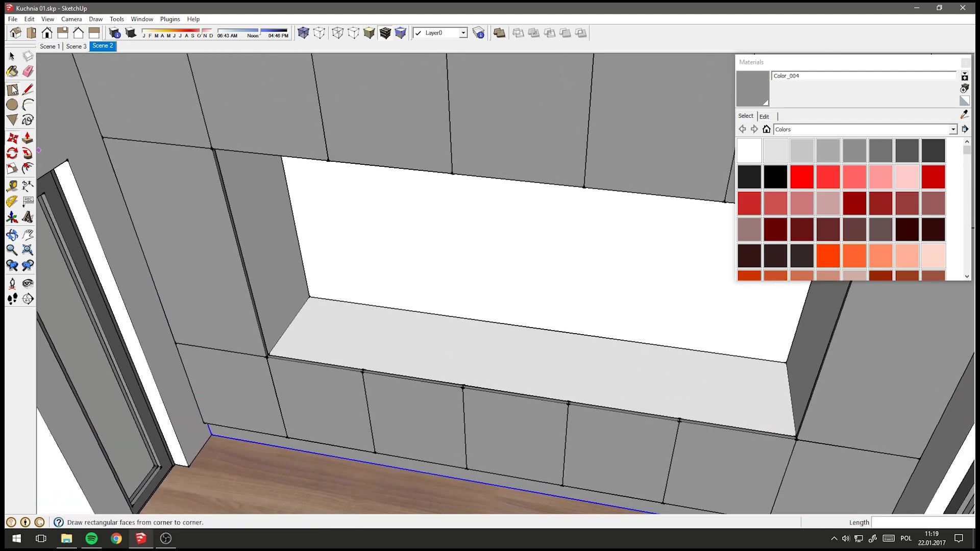
{"action": "middle_click_drag", "start_coordinate": [306, 309], "coordinate": [307, 251]}
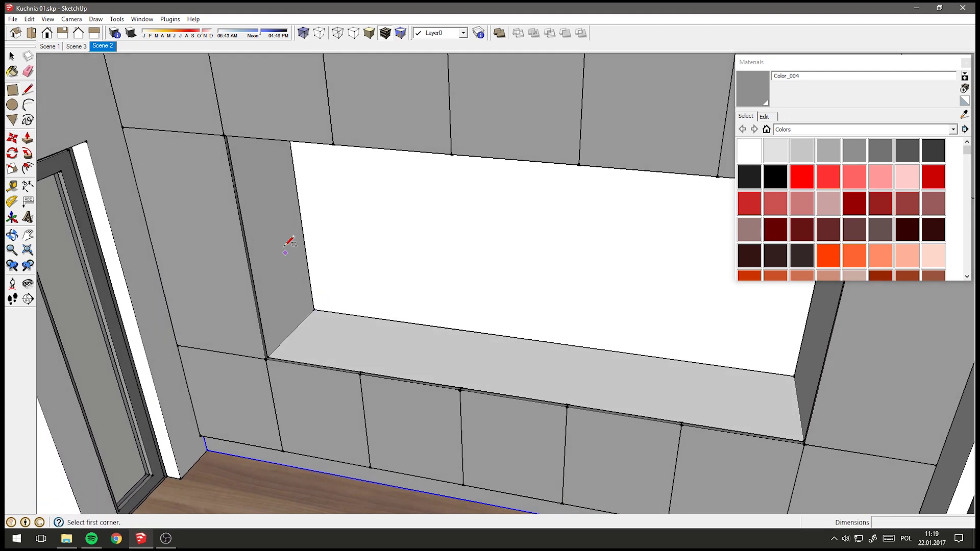
{"action": "mouse_move", "coordinate": [612, 263]}
{"action": "middle_mouse_down"}
{"action": "mouse_move", "coordinate": [448, 304]}
{"action": "mouse_move", "coordinate": [422, 275]}
{"action": "mouse_move", "coordinate": [393, 158]}
{"action": "mouse_move", "coordinate": [485, 94]}
{"action": "mouse_move", "coordinate": [551, 144]}
{"action": "mouse_move", "coordinate": [228, 220]}
{"action": "middle_mouse_up"}
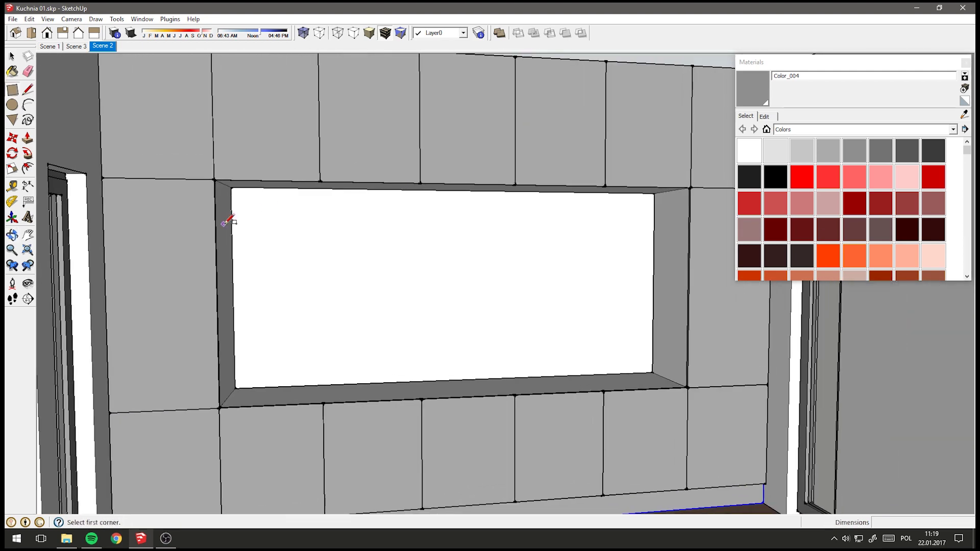
{"action": "mouse_move", "coordinate": [433, 259]}
{"action": "middle_mouse_down"}
{"action": "mouse_move", "coordinate": [354, 372]}
{"action": "mouse_move", "coordinate": [306, 350]}
{"action": "middle_mouse_up"}
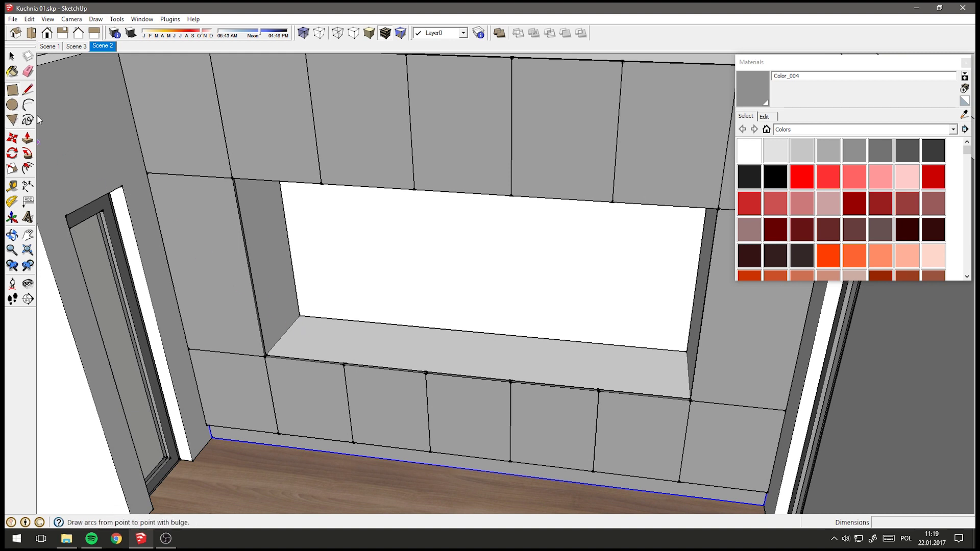
{"action": "left_click", "coordinate": [299, 315]}
{"action": "scroll", "coordinate": [698, 400], "scroll_direction": "up", "scroll_amount": 3}
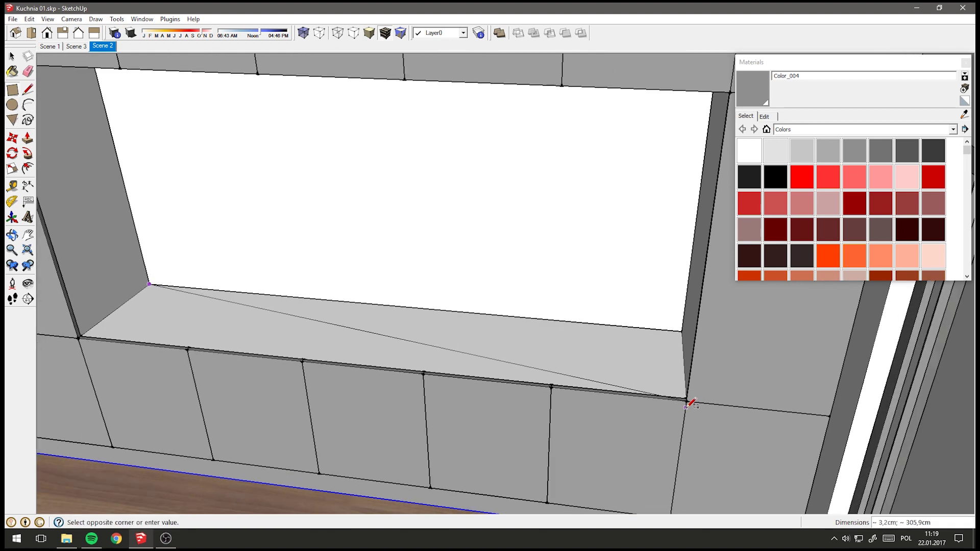
{"action": "scroll", "coordinate": [694, 398], "scroll_direction": "up", "scroll_amount": 2}
{"action": "left_click", "coordinate": [686, 399]}
Push/Pull the sill rectangle up 3 cm.
{"action": "left_click", "coordinate": [27, 137]}
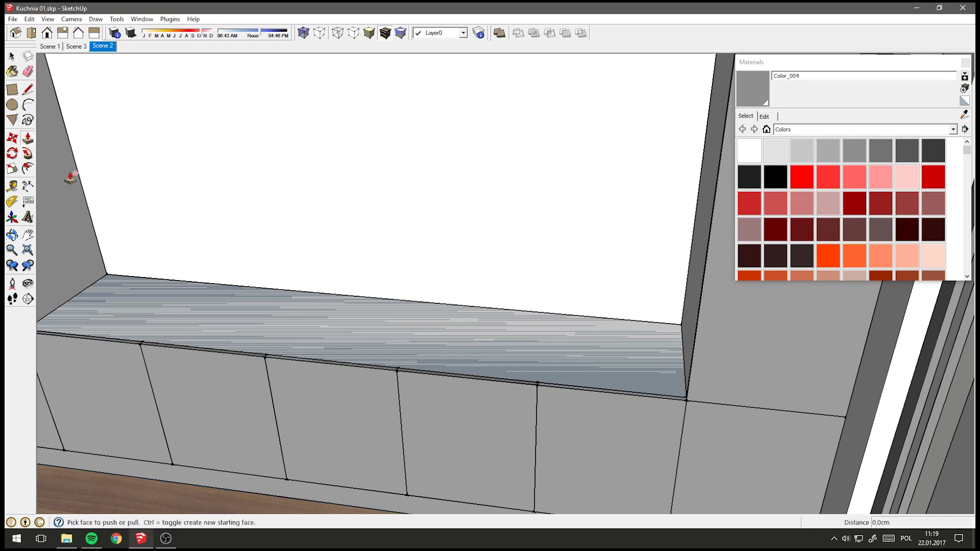
{"action": "left_click", "coordinate": [229, 306]}
{"action": "type", "text": "3"}
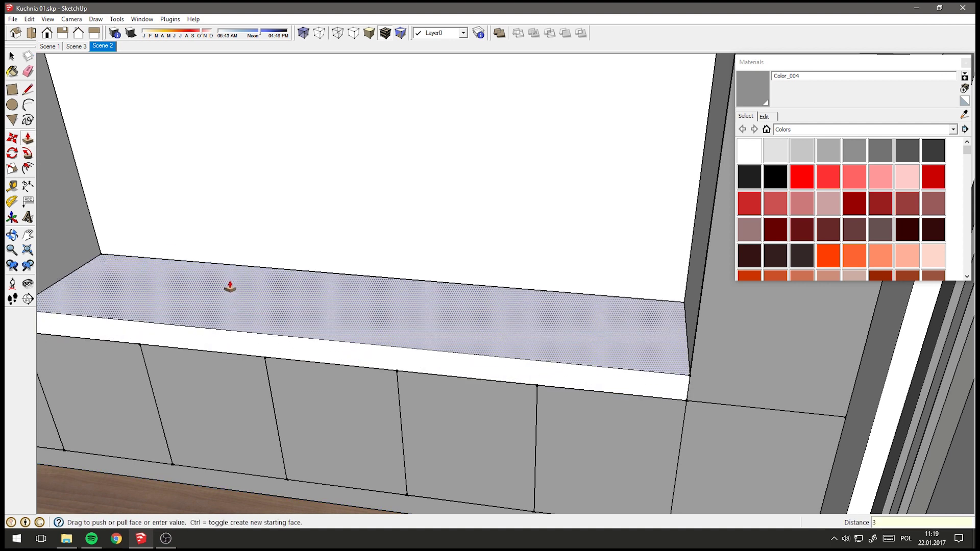
{"action": "key", "text": "Return"}
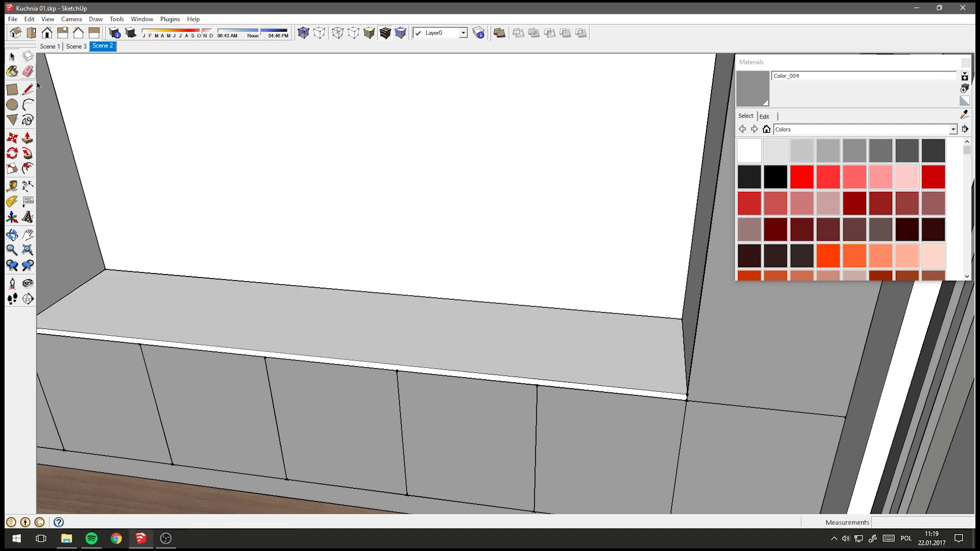
Select the sill slab and make it a group.
{"action": "key", "text": "space"}
{"action": "left_click", "coordinate": [194, 303]}
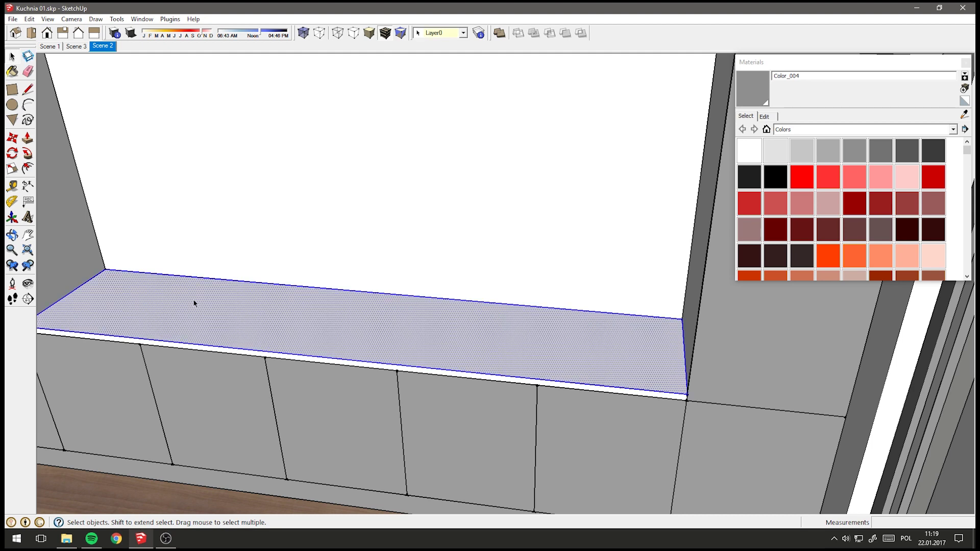
{"action": "right_click", "coordinate": [233, 316]}
{"action": "left_click", "coordinate": [275, 405]}
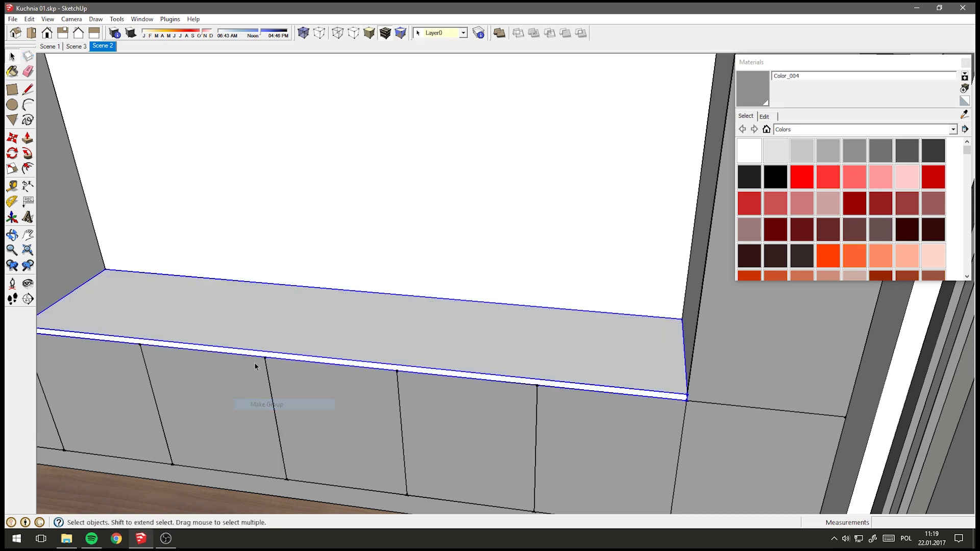
{"action": "mouse_move", "coordinate": [255, 365]}
{"action": "middle_mouse_down"}
{"action": "mouse_move", "coordinate": [240, 419]}
{"action": "mouse_move", "coordinate": [305, 368]}
{"action": "middle_mouse_up"}
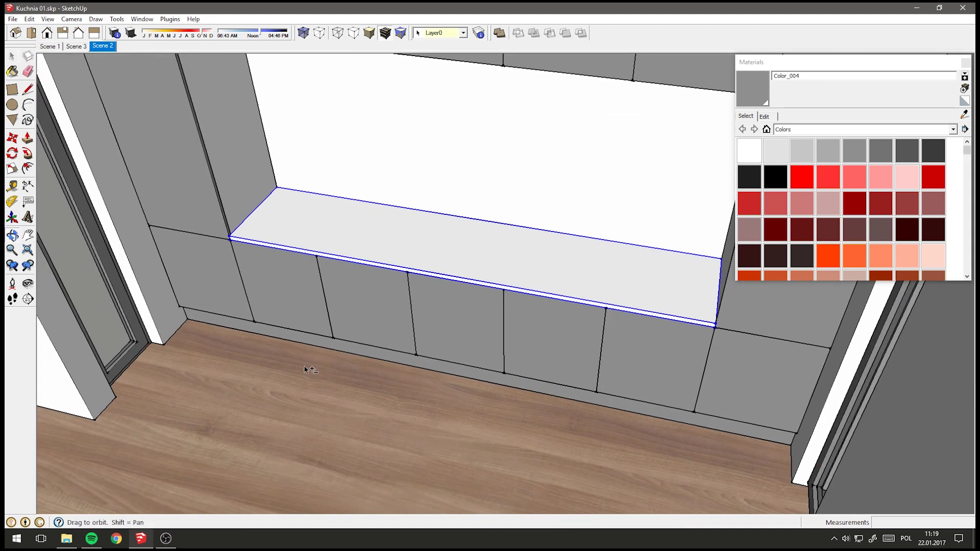
Inside the sill group, sample Nut_jasne_2 walnut and paint the sill top with it.
{"action": "double_click", "coordinate": [345, 231]}
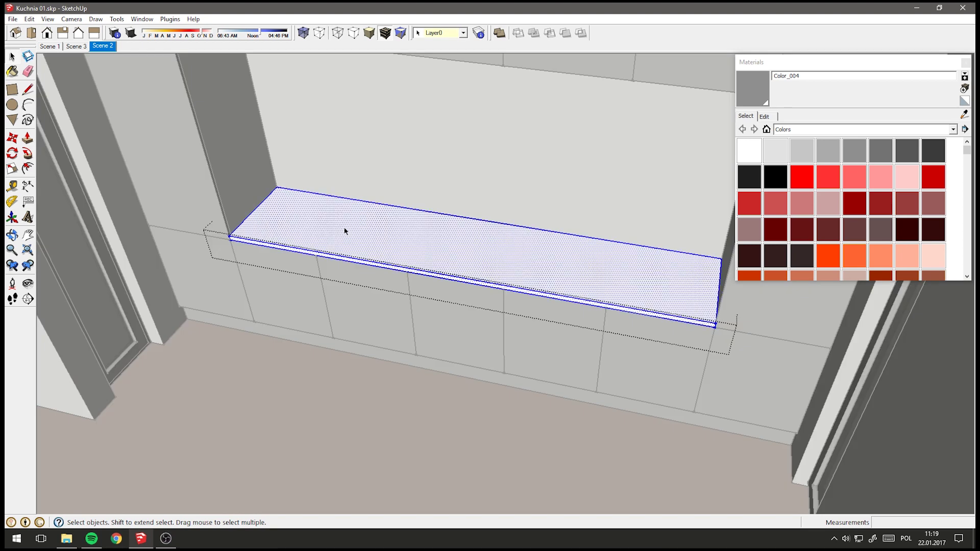
{"action": "left_click", "coordinate": [12, 71]}
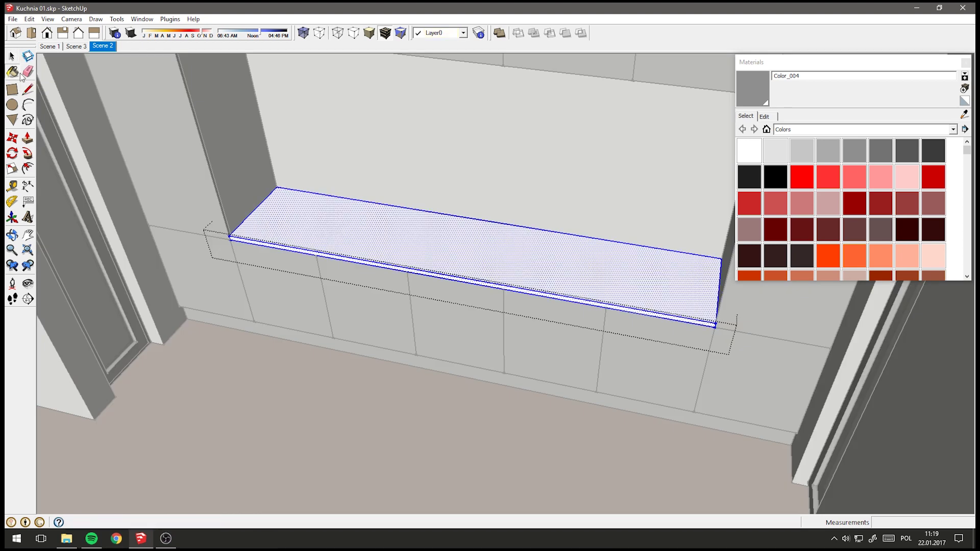
{"action": "left_click", "coordinate": [309, 360]}
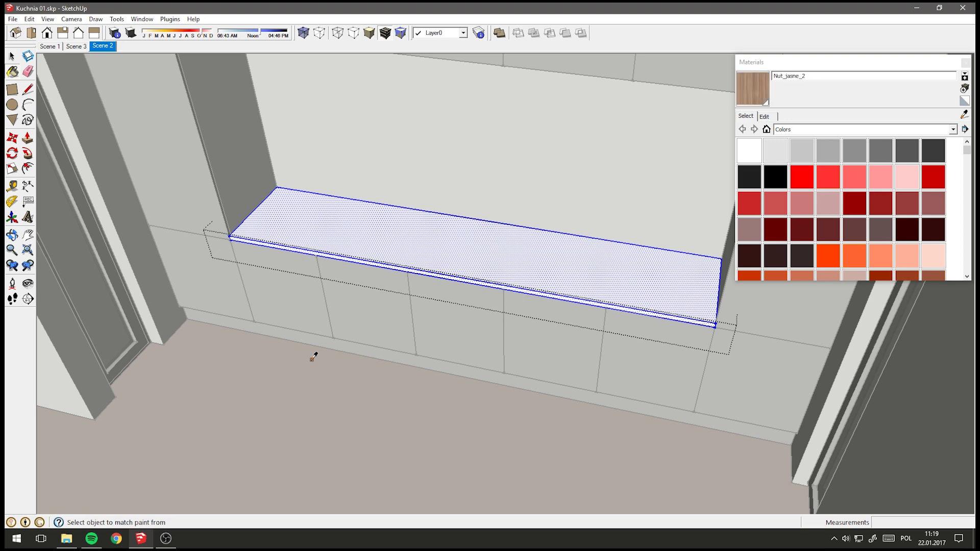
{"action": "left_click", "coordinate": [333, 218], "text": "shift"}
{"action": "middle_click_drag", "start_coordinate": [368, 235], "coordinate": [374, 248]}
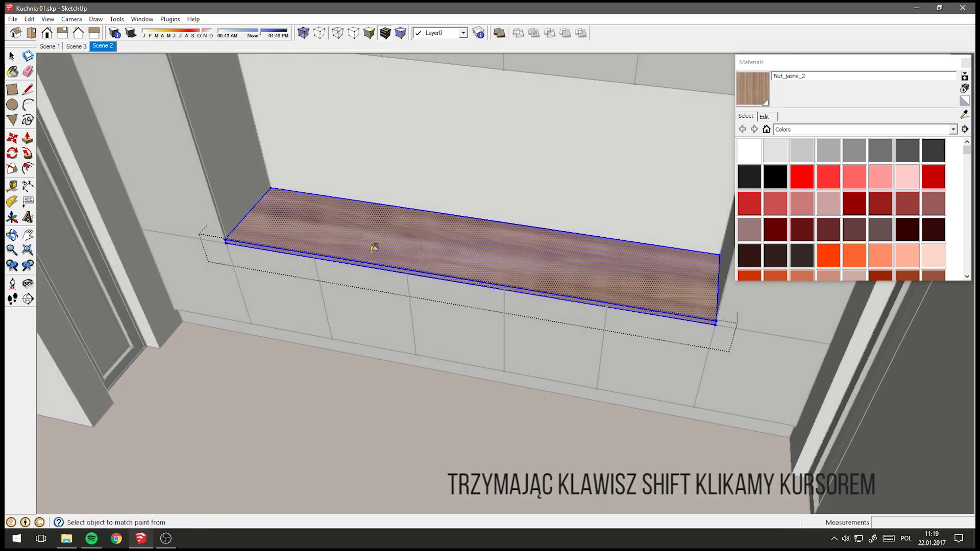
{"action": "left_click", "coordinate": [10, 56]}
{"action": "left_click", "coordinate": [433, 240]}
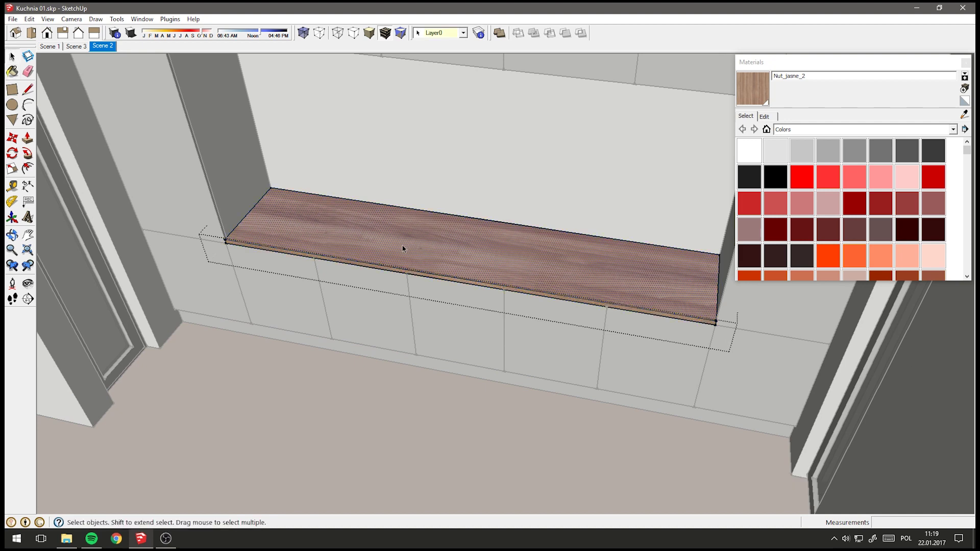
{"action": "mouse_move", "coordinate": [374, 241]}
{"action": "middle_mouse_down"}
{"action": "mouse_move", "coordinate": [407, 359]}
{"action": "mouse_move", "coordinate": [420, 263]}
{"action": "mouse_move", "coordinate": [300, 210]}
{"action": "middle_mouse_up"}
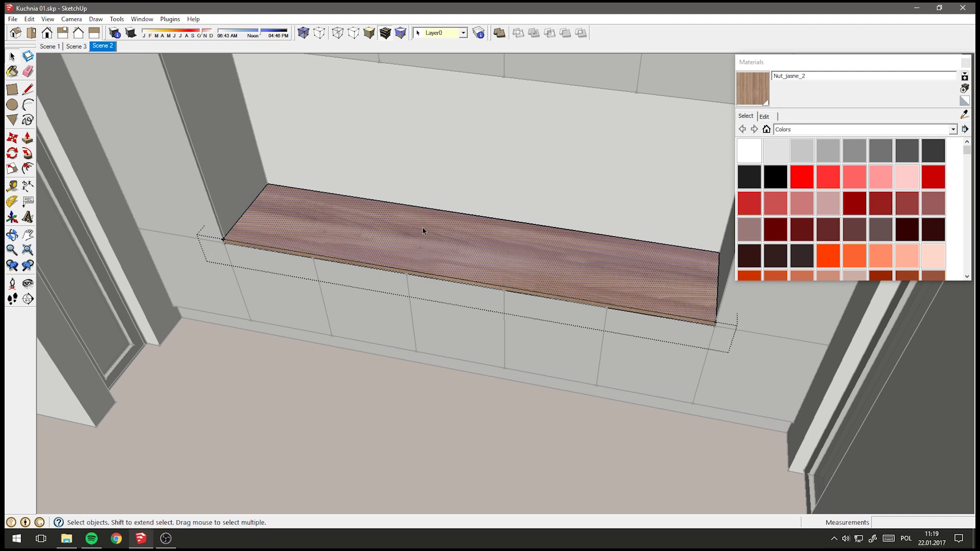
{"action": "scroll", "coordinate": [312, 264], "scroll_direction": "up", "scroll_amount": 1}
{"action": "scroll", "coordinate": [310, 234], "scroll_direction": "up", "scroll_amount": 2}
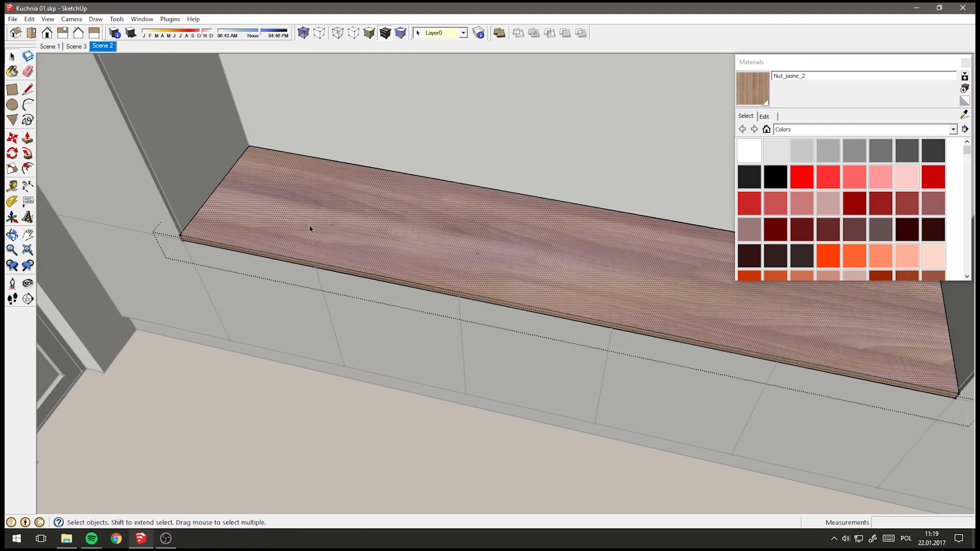
Rotate the walnut texture on the sill top 90° so its grain runs along the slab.
{"action": "right_click", "coordinate": [313, 206]}
{"action": "mouse_move", "coordinate": [341, 334]}
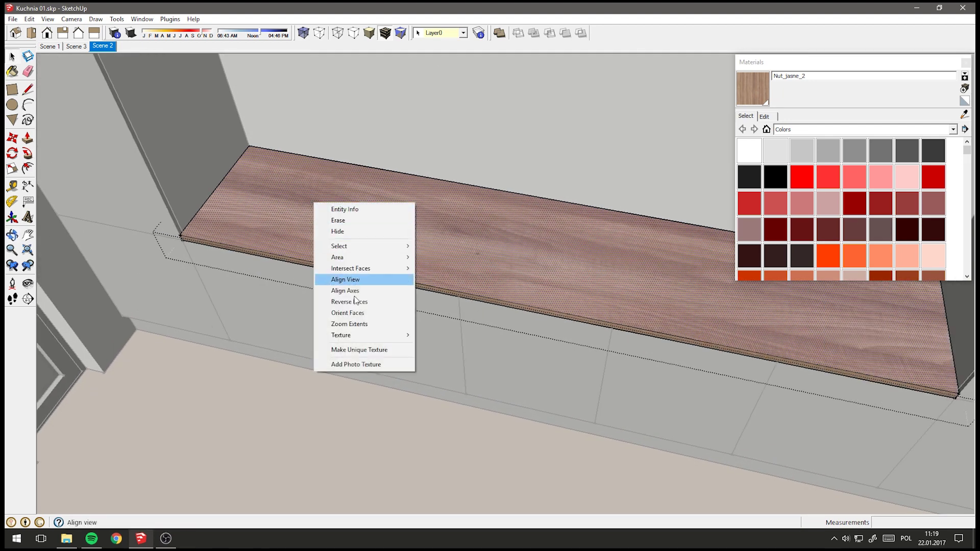
{"action": "left_click", "coordinate": [281, 334]}
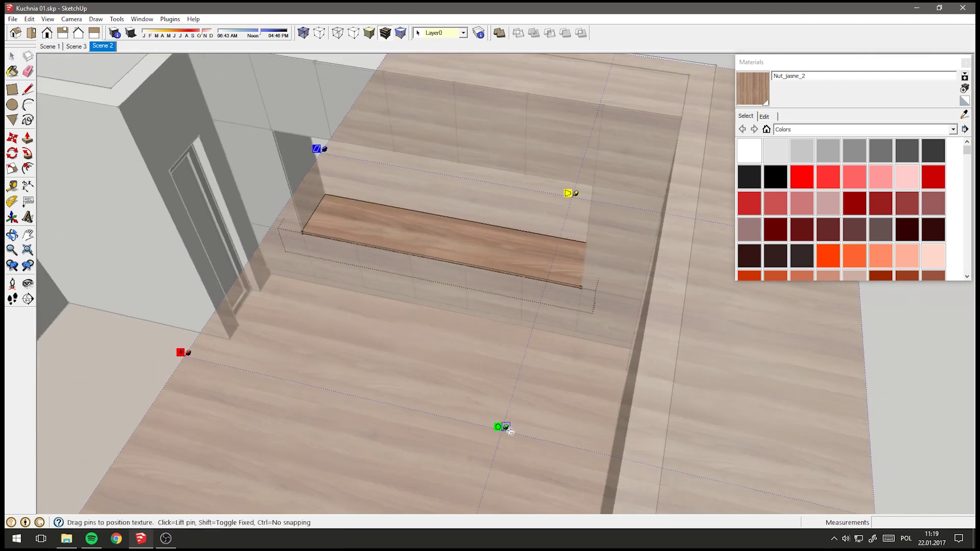
{"action": "mouse_move", "coordinate": [509, 431]}
{"action": "left_mouse_down"}
{"action": "mouse_move", "coordinate": [508, 395]}
{"action": "mouse_move", "coordinate": [507, 429]}
{"action": "left_mouse_up"}
{"action": "right_click", "coordinate": [396, 230]}
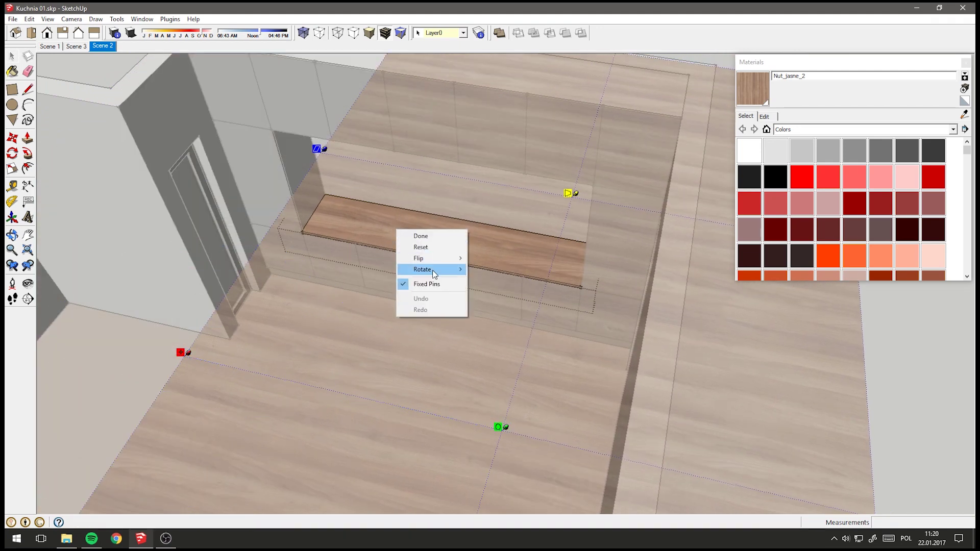
{"action": "left_click", "coordinate": [358, 269]}
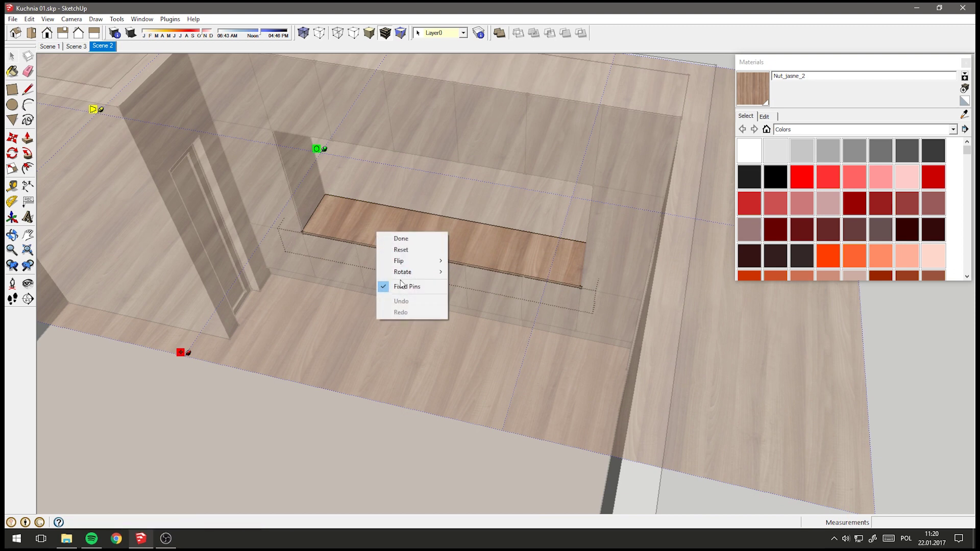
{"action": "mouse_move", "coordinate": [402, 271]}
{"action": "left_click", "coordinate": [345, 273]}
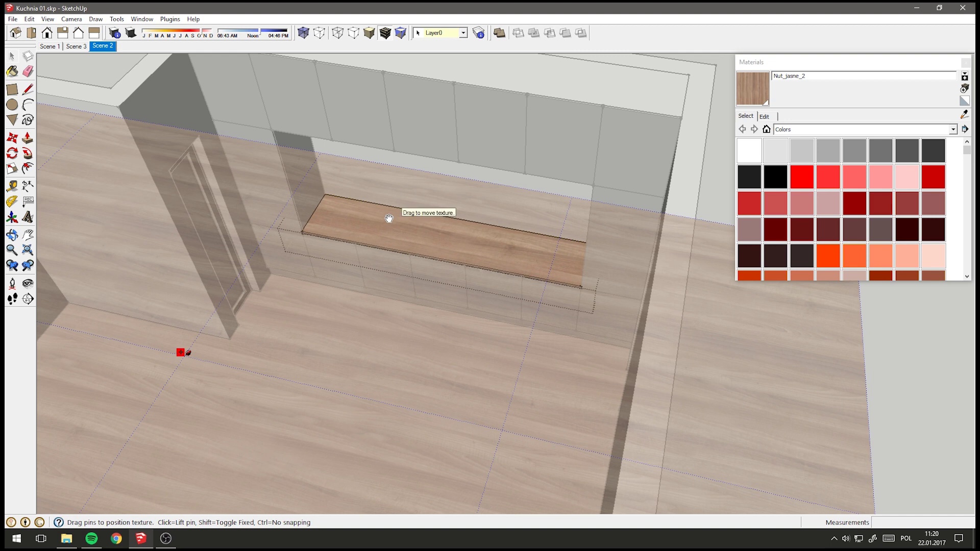
{"action": "right_click", "coordinate": [384, 230]}
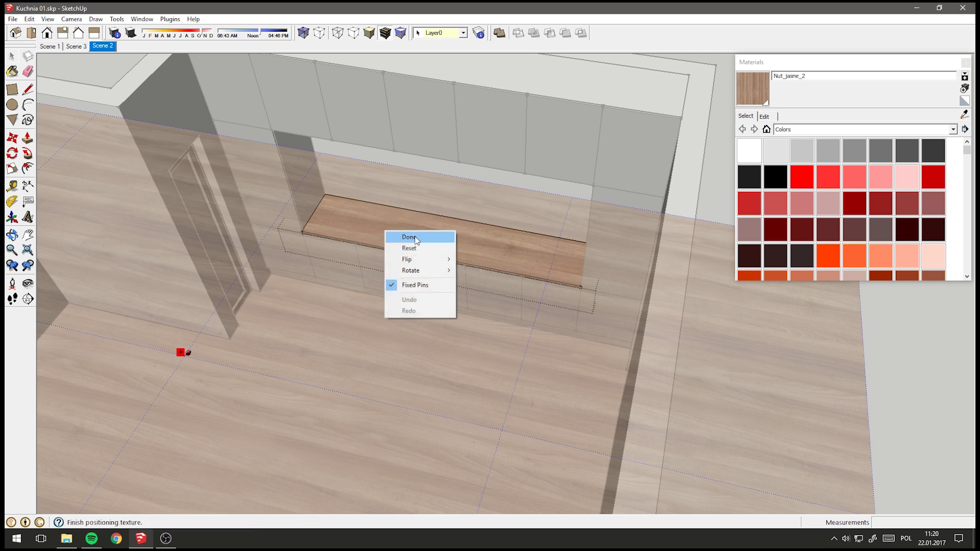
{"action": "left_click", "coordinate": [415, 237]}
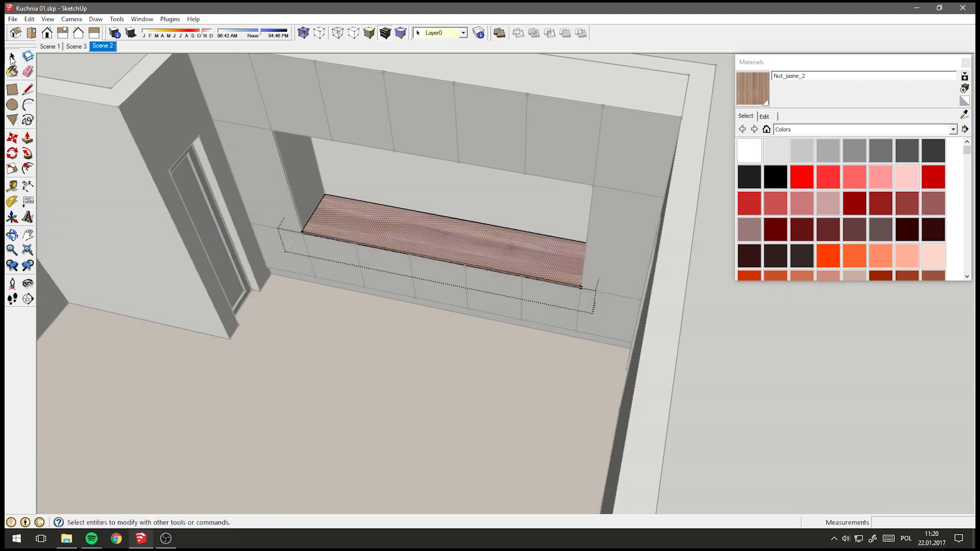
Zoom out to the whole niche wall and select the wooden sill board.
{"action": "scroll", "coordinate": [289, 147], "scroll_direction": "down", "scroll_amount": 3}
{"action": "mouse_move", "coordinate": [288, 146]}
{"action": "middle_mouse_down"}
{"action": "mouse_move", "coordinate": [549, 125]}
{"action": "mouse_move", "coordinate": [384, 252]}
{"action": "middle_mouse_up"}
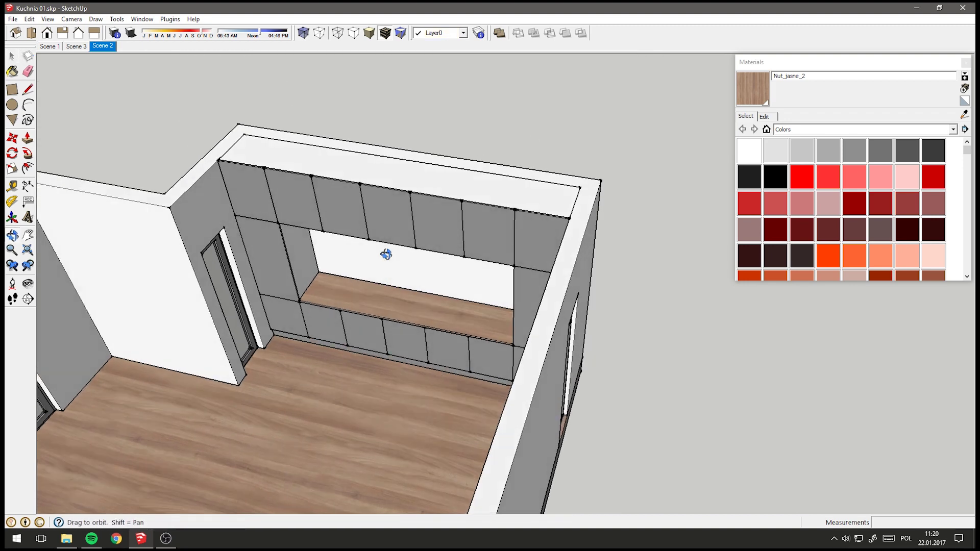
{"action": "scroll", "coordinate": [286, 304], "scroll_direction": "up", "scroll_amount": 5}
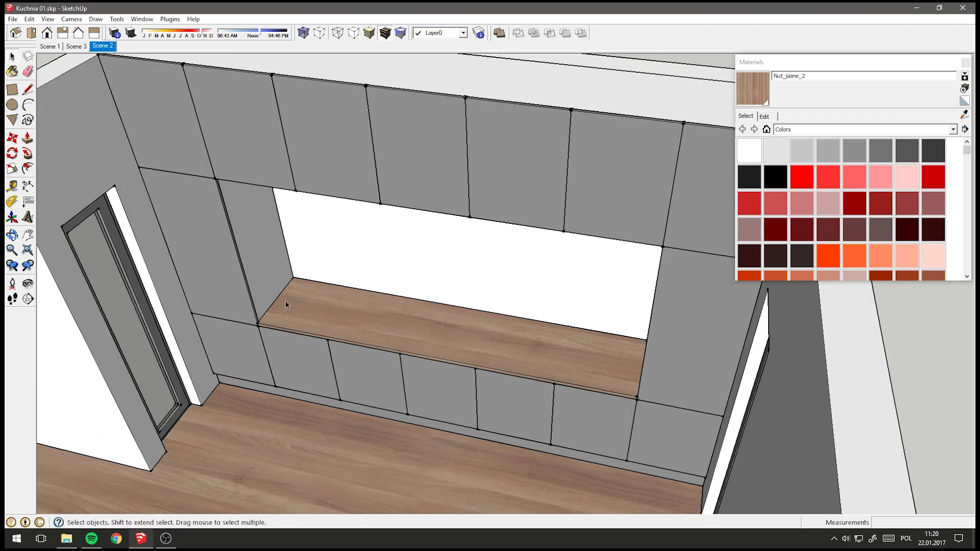
{"action": "scroll", "coordinate": [286, 305], "scroll_direction": "up", "scroll_amount": 3}
{"action": "scroll", "coordinate": [313, 350], "scroll_direction": "up", "scroll_amount": 2}
{"action": "scroll", "coordinate": [323, 334], "scroll_direction": "up", "scroll_amount": 2}
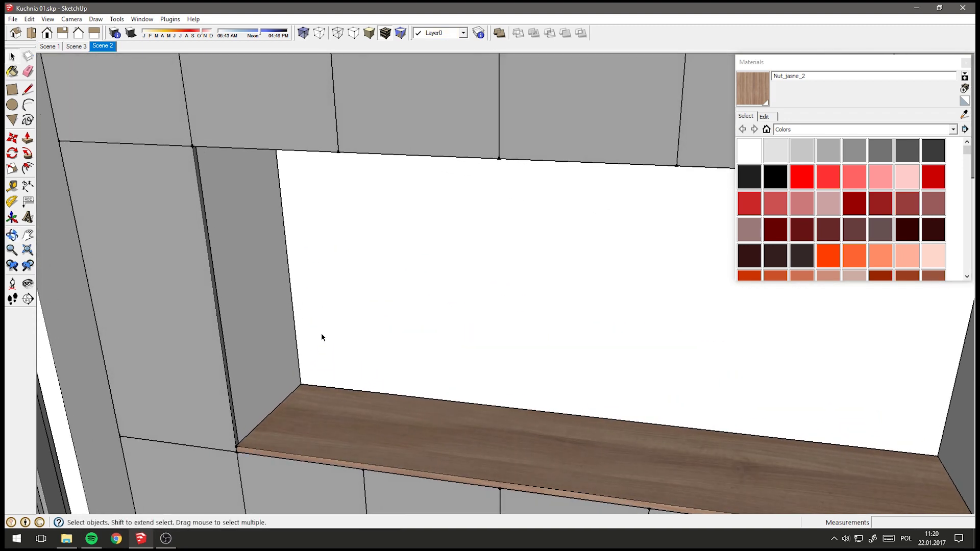
{"action": "left_click", "coordinate": [301, 409]}
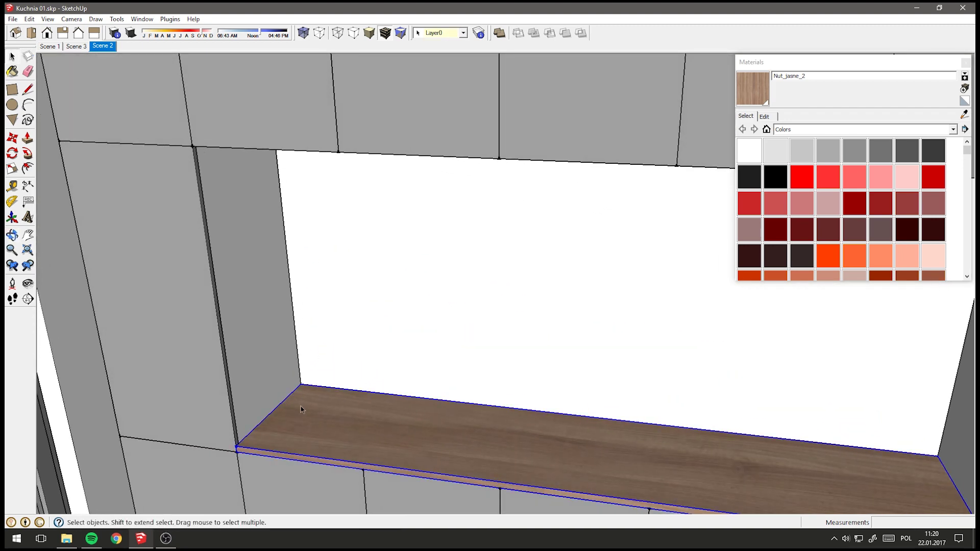
Move-copy the sill board with Ctrl from its corner to the niche's top corner.
{"action": "left_click", "coordinate": [11, 142]}
{"action": "scroll", "coordinate": [240, 444], "scroll_direction": "up", "scroll_amount": 2}
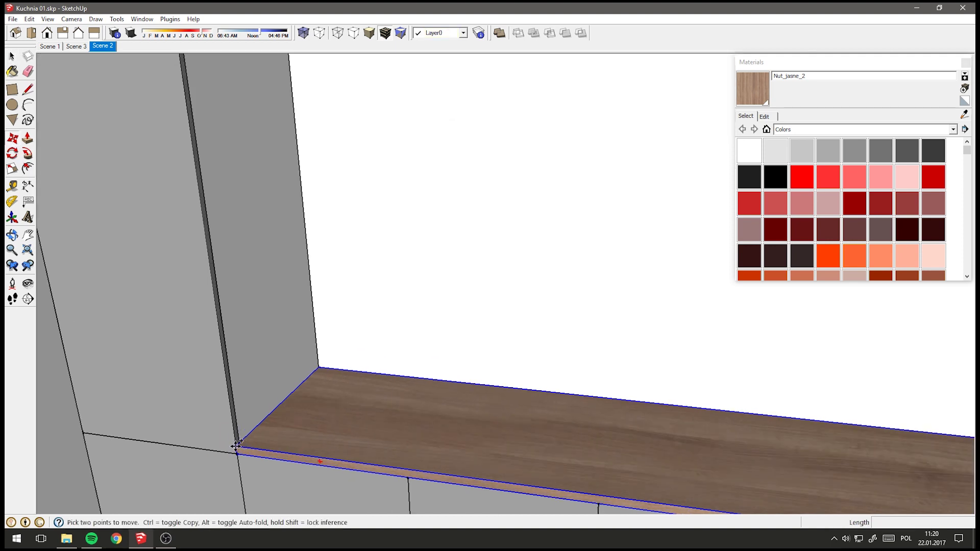
{"action": "left_click", "coordinate": [236, 447]}
{"action": "key", "text": "ctrl"}
{"action": "scroll", "coordinate": [258, 280], "scroll_direction": "down", "scroll_amount": 3}
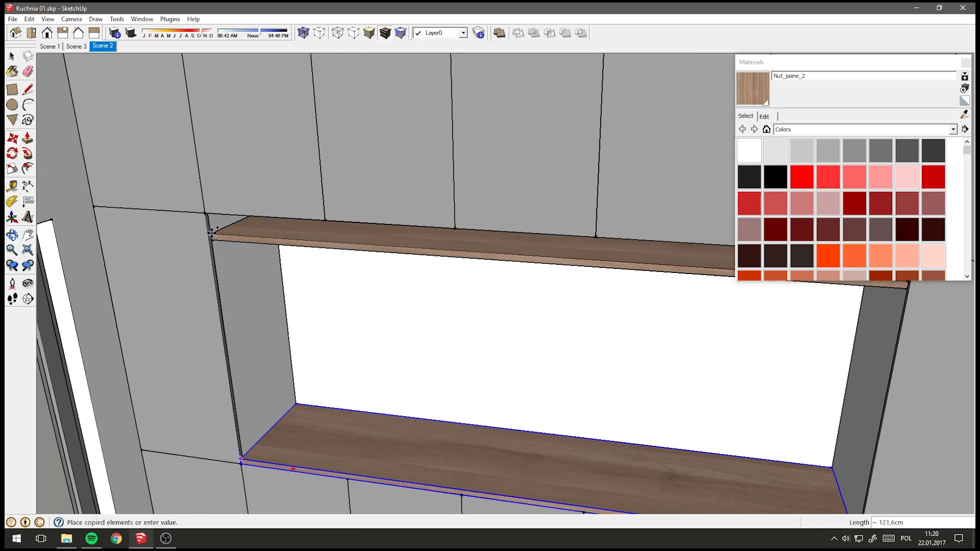
{"action": "scroll", "coordinate": [205, 212], "scroll_direction": "up", "scroll_amount": 3}
{"action": "left_click", "coordinate": [205, 212]}
{"action": "scroll", "coordinate": [251, 287], "scroll_direction": "down", "scroll_amount": 3}
{"action": "scroll", "coordinate": [322, 343], "scroll_direction": "down", "scroll_amount": 1}
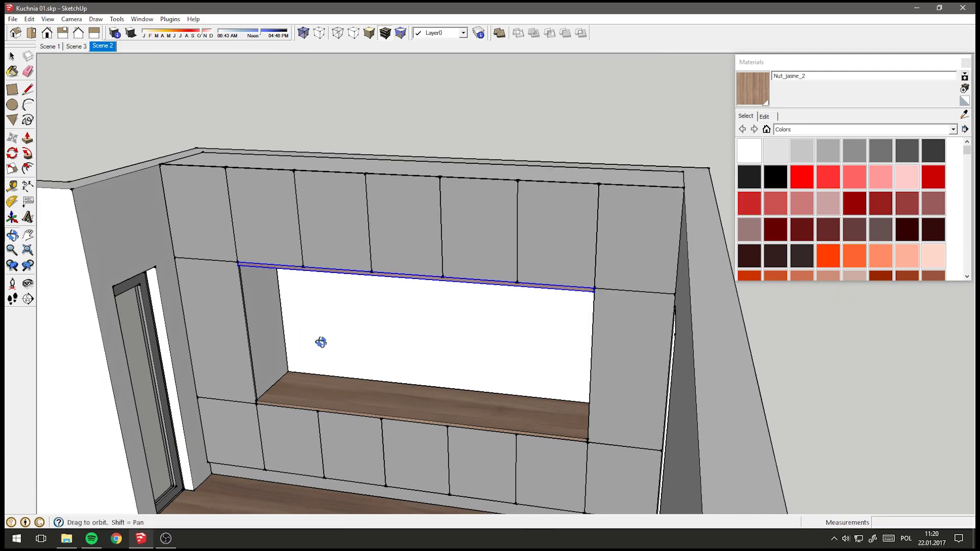
{"action": "mouse_move", "coordinate": [321, 344]}
{"action": "middle_mouse_down"}
{"action": "mouse_move", "coordinate": [457, 283]}
{"action": "mouse_move", "coordinate": [272, 226]}
{"action": "middle_mouse_up"}
{"action": "left_click", "coordinate": [11, 56]}
{"action": "scroll", "coordinate": [320, 144], "scroll_direction": "down", "scroll_amount": 2}
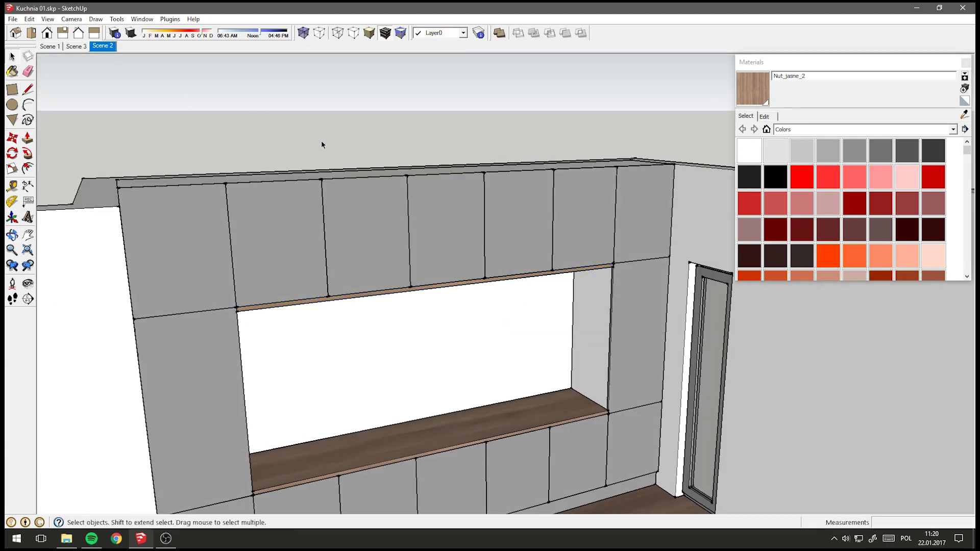
{"action": "middle_click_drag", "start_coordinate": [516, 234], "coordinate": [300, 313]}
{"action": "scroll", "coordinate": [274, 305], "scroll_direction": "up", "scroll_amount": 3}
{"action": "scroll", "coordinate": [317, 314], "scroll_direction": "up", "scroll_amount": 1}
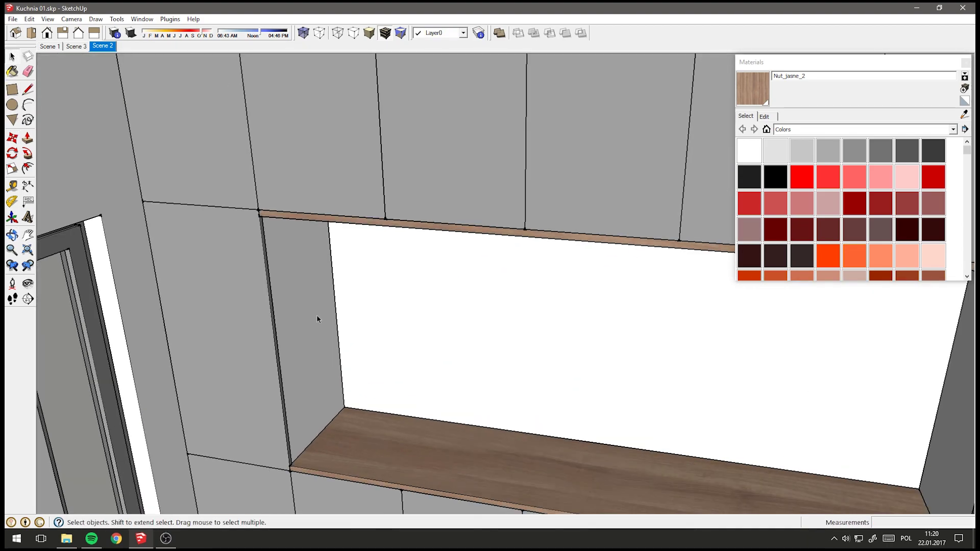
{"action": "scroll", "coordinate": [278, 288], "scroll_direction": "up", "scroll_amount": 2}
Draw a rectangle on the niche's left jamb and push/pull it 1 cm thick.
{"action": "left_click", "coordinate": [12, 90]}
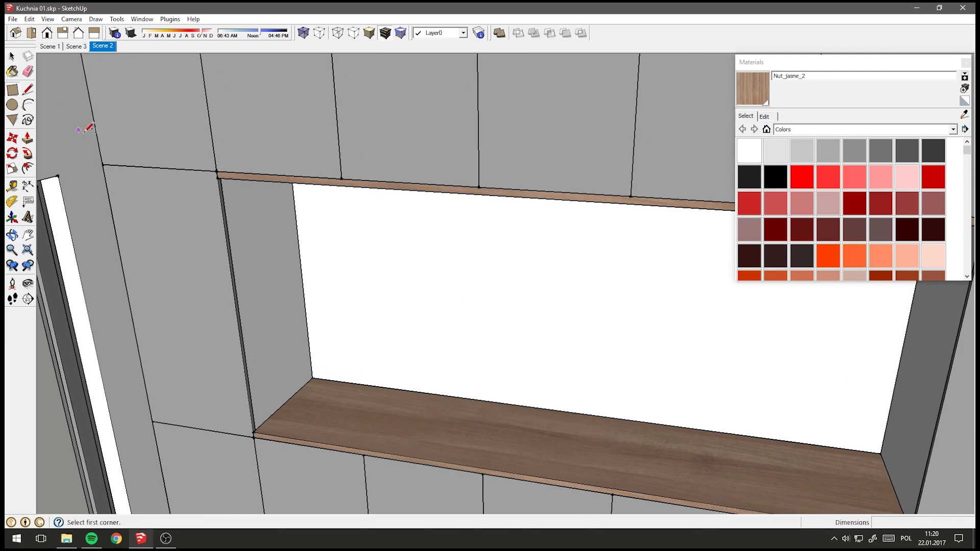
{"action": "left_click", "coordinate": [218, 178]}
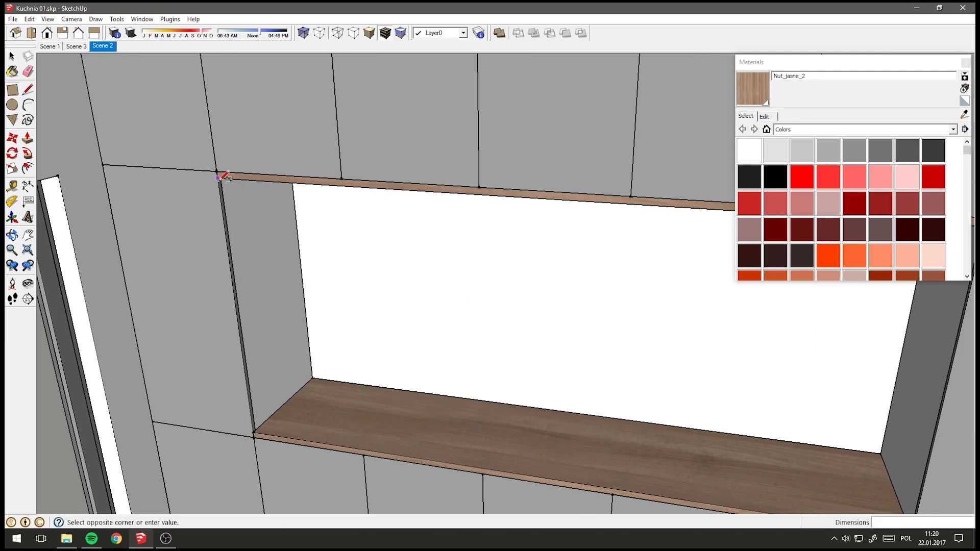
{"action": "left_click", "coordinate": [312, 378]}
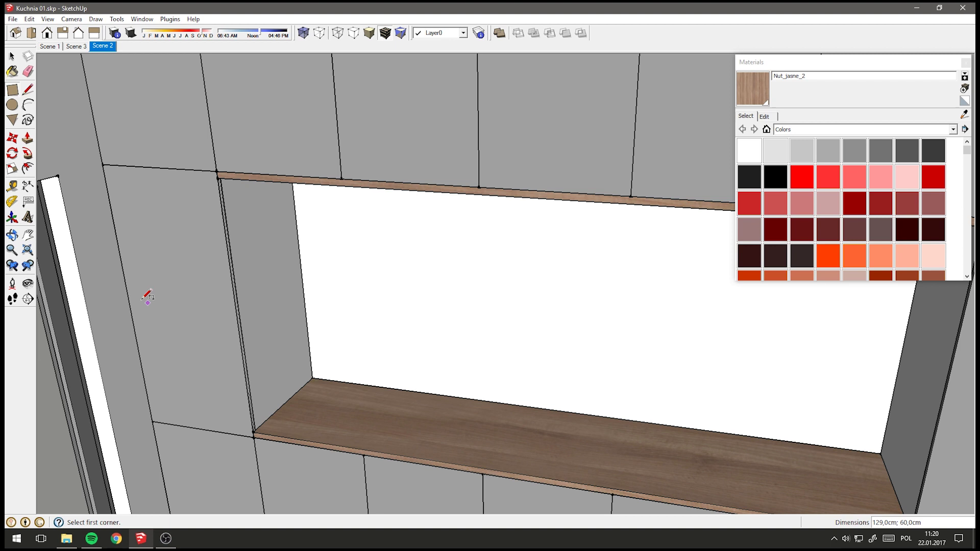
{"action": "left_click", "coordinate": [26, 140]}
{"action": "left_click", "coordinate": [258, 250]}
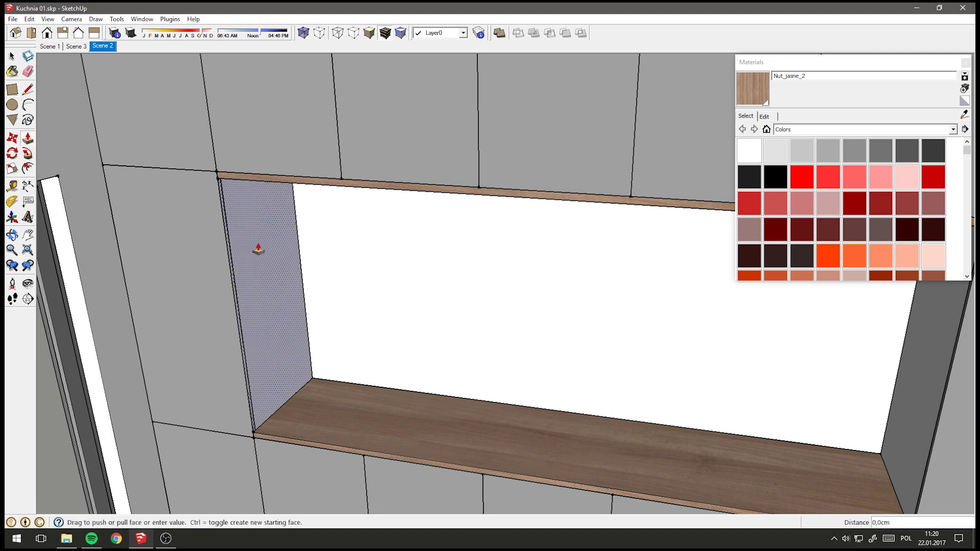
{"action": "left_click", "coordinate": [269, 250]}
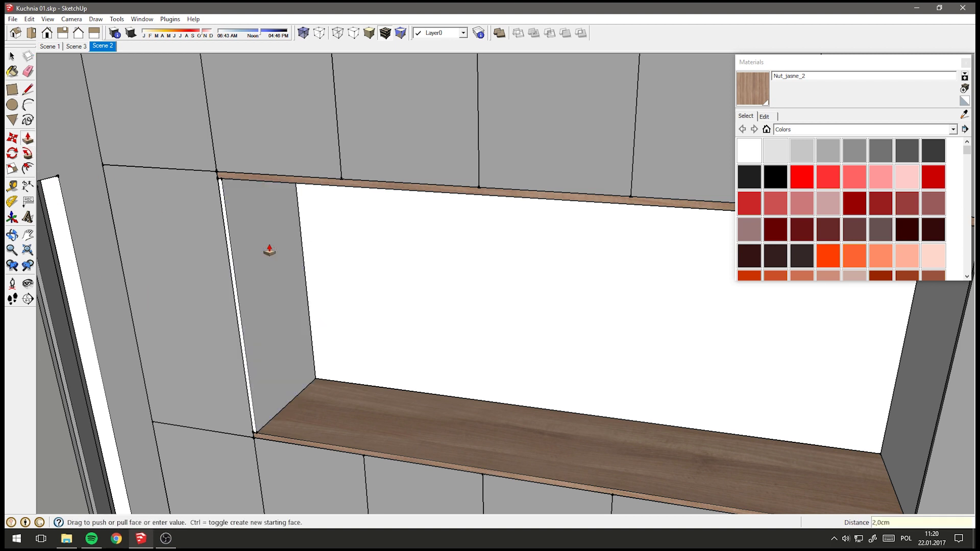
{"action": "middle_click_drag", "start_coordinate": [214, 219], "coordinate": [288, 239]}
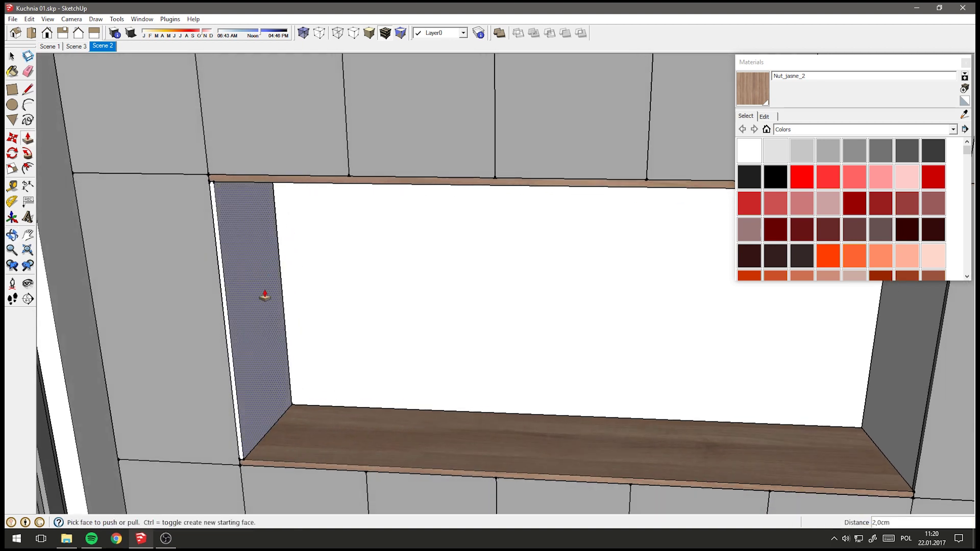
{"action": "left_click", "coordinate": [263, 295]}
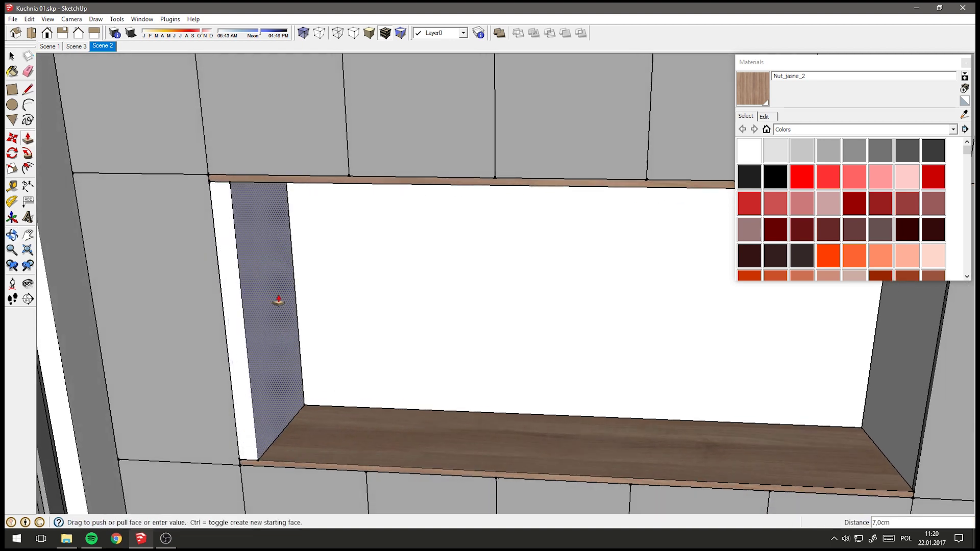
{"action": "type", "text": "1"}
{"action": "key", "text": "Return"}
Make the left jamb panel a group and open the group for editing.
{"action": "left_click", "coordinate": [12, 59]}
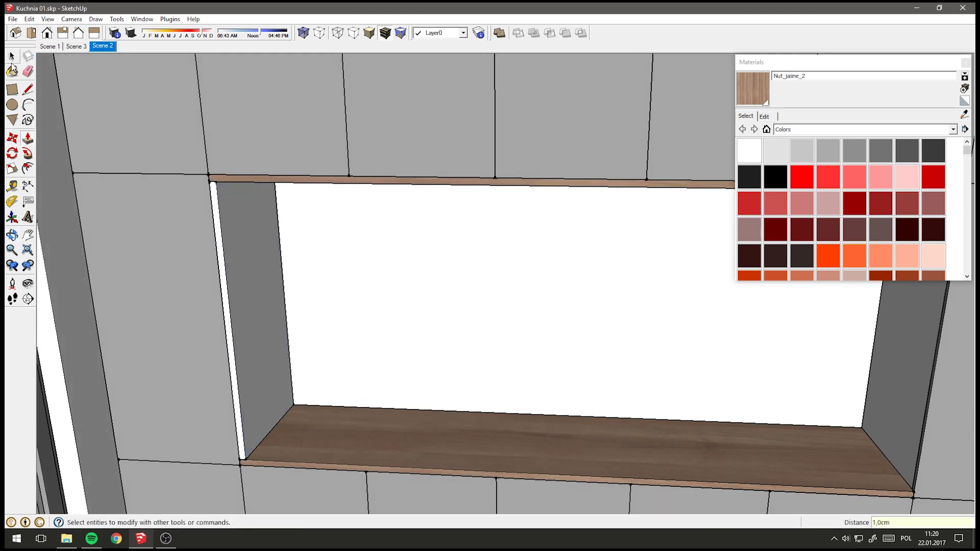
{"action": "left_click", "coordinate": [257, 263]}
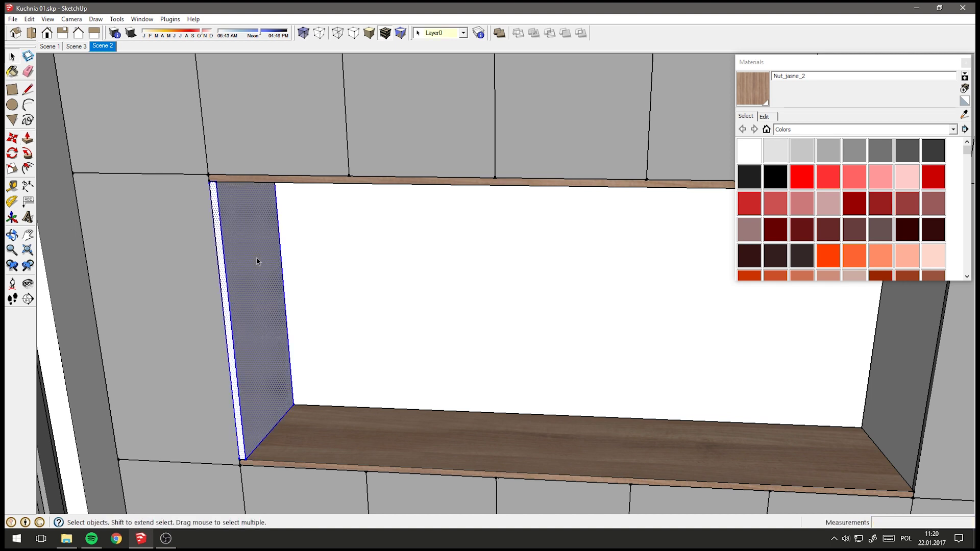
{"action": "right_click", "coordinate": [257, 261]}
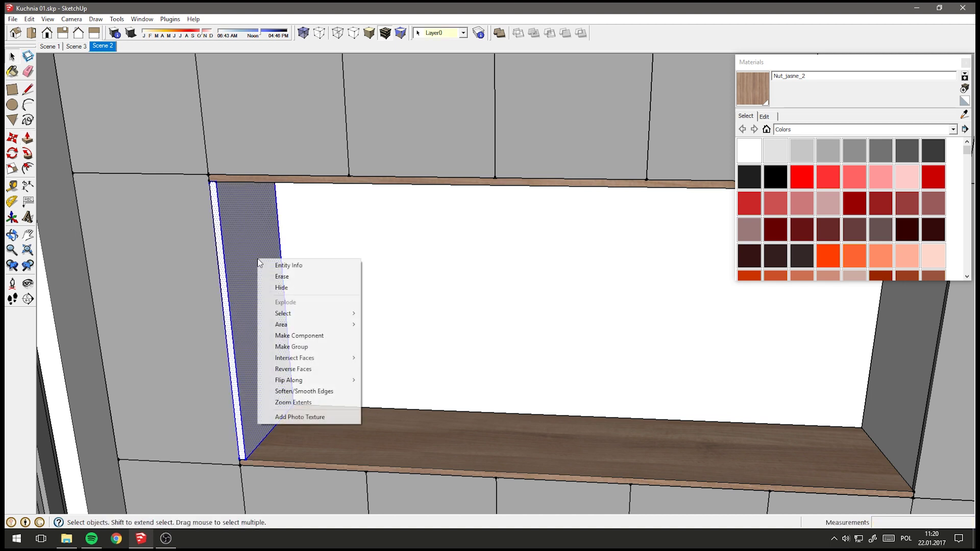
{"action": "left_click", "coordinate": [313, 355]}
{"action": "middle_click_drag", "start_coordinate": [329, 369], "coordinate": [261, 383]}
{"action": "double_click", "coordinate": [291, 371]}
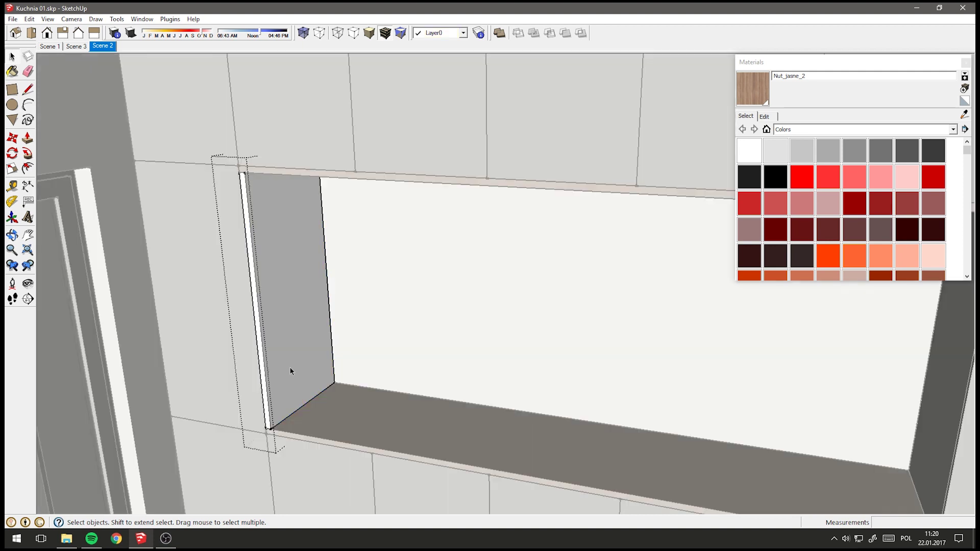
{"action": "left_click", "coordinate": [13, 74]}
{"action": "middle_click_drag", "start_coordinate": [247, 271], "coordinate": [281, 366]}
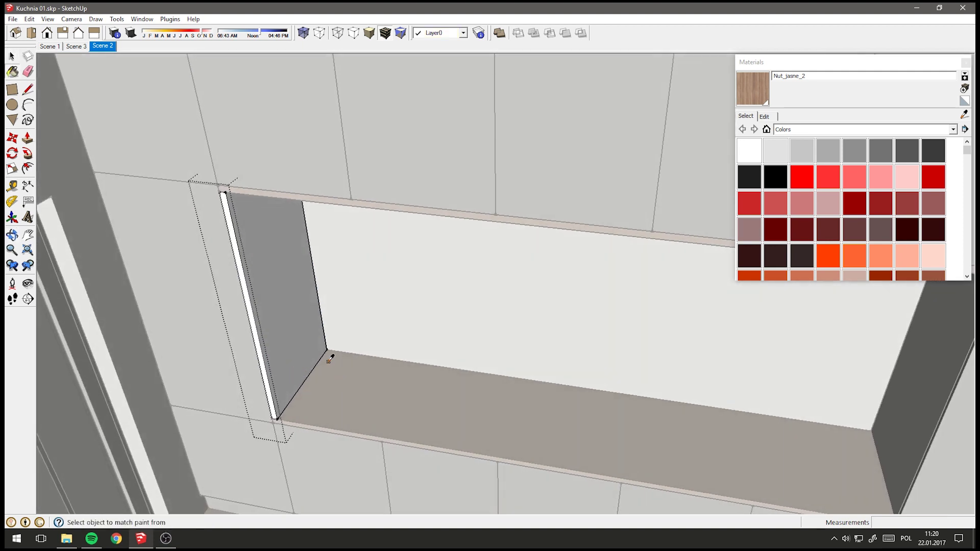
Apply Nut_jasne_2 to the left side board, then undo that paint.
{"action": "scroll", "coordinate": [291, 347], "scroll_direction": "up", "scroll_amount": 2}
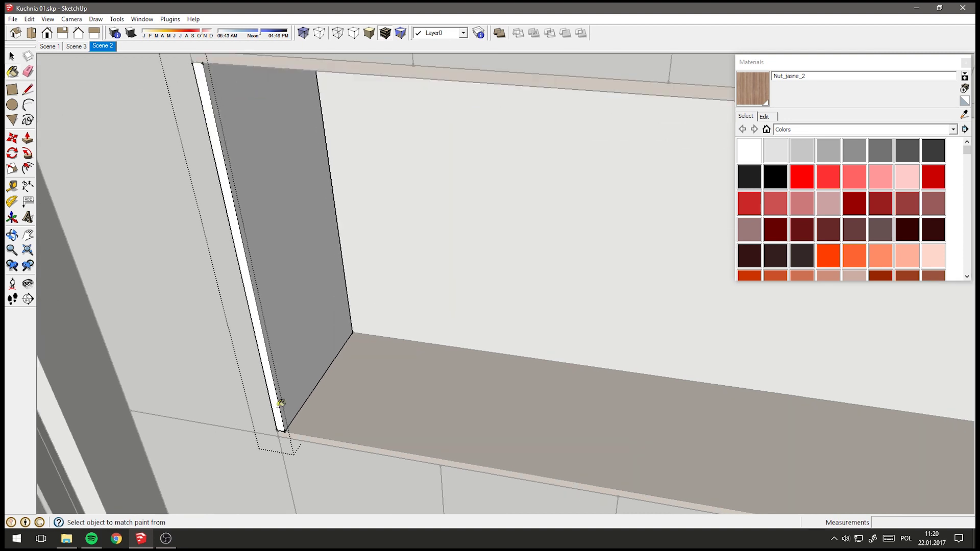
{"action": "scroll", "coordinate": [301, 355], "scroll_direction": "up", "scroll_amount": 1}
{"action": "left_click", "coordinate": [311, 317]}
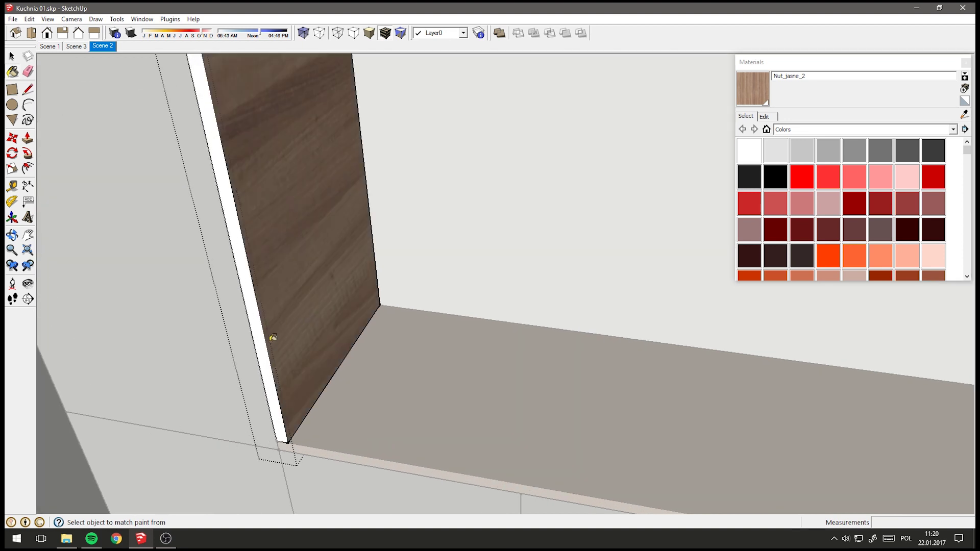
{"action": "left_click", "coordinate": [30, 19]}
{"action": "scroll", "coordinate": [331, 303], "scroll_direction": "down", "scroll_amount": 1}
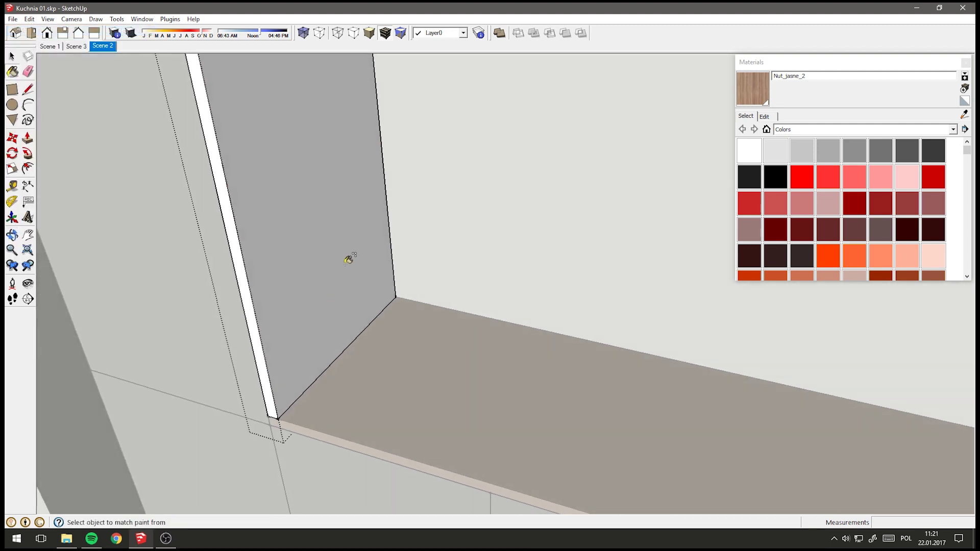
{"action": "mouse_move", "coordinate": [317, 221]}
{"action": "middle_mouse_down"}
{"action": "mouse_move", "coordinate": [328, 267]}
{"action": "mouse_move", "coordinate": [254, 105]}
{"action": "mouse_move", "coordinate": [261, 189]}
{"action": "middle_mouse_up"}
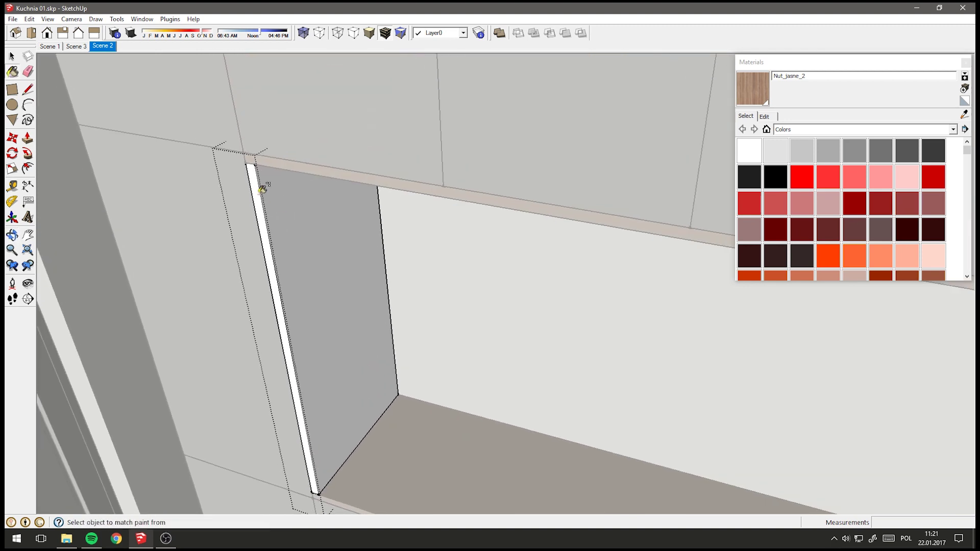
Repaint the side board and its narrow front edge with Nut_jasne_2.
{"action": "left_click", "coordinate": [378, 378]}
{"action": "mouse_move", "coordinate": [365, 434]}
{"action": "middle_mouse_down"}
{"action": "mouse_move", "coordinate": [373, 300]}
{"action": "mouse_move", "coordinate": [312, 317]}
{"action": "mouse_move", "coordinate": [349, 360]}
{"action": "mouse_move", "coordinate": [343, 302]}
{"action": "mouse_move", "coordinate": [316, 350]}
{"action": "mouse_move", "coordinate": [439, 281]}
{"action": "middle_mouse_up"}
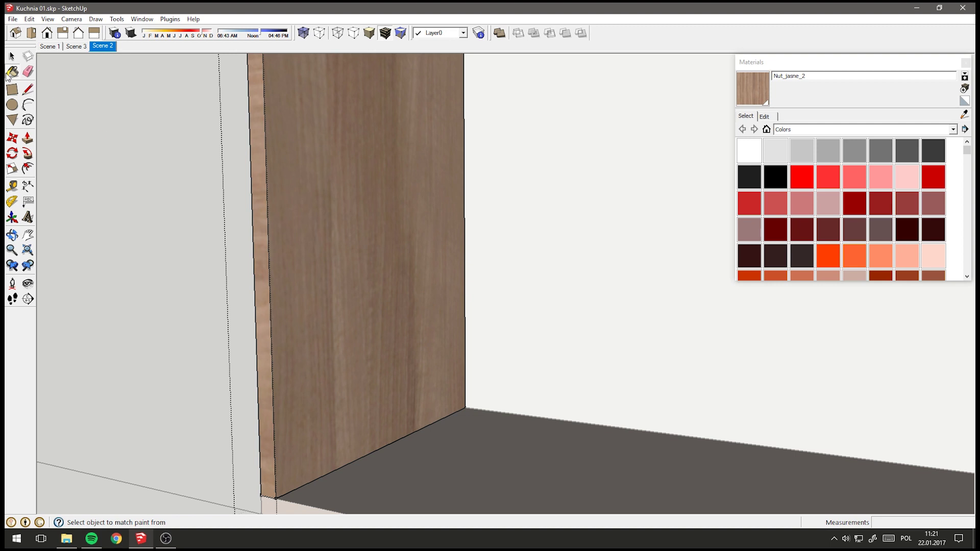
{"action": "middle_click_drag", "start_coordinate": [185, 208], "coordinate": [240, 262]}
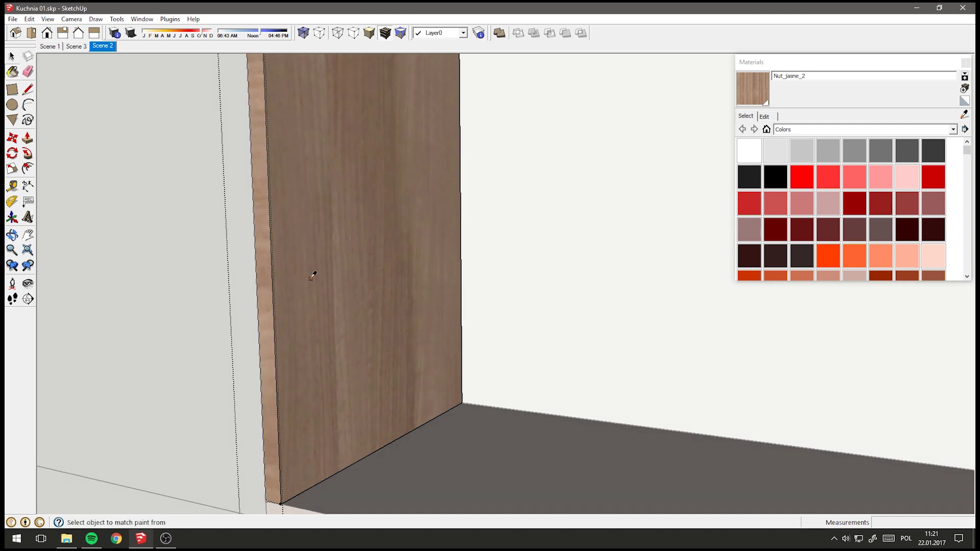
{"action": "left_click", "coordinate": [269, 274]}
{"action": "mouse_move", "coordinate": [271, 276]}
{"action": "middle_mouse_down"}
{"action": "mouse_move", "coordinate": [361, 223]}
{"action": "mouse_move", "coordinate": [337, 291]}
{"action": "mouse_move", "coordinate": [359, 305]}
{"action": "middle_mouse_up"}
{"action": "scroll", "coordinate": [359, 266], "scroll_direction": "down", "scroll_amount": 5}
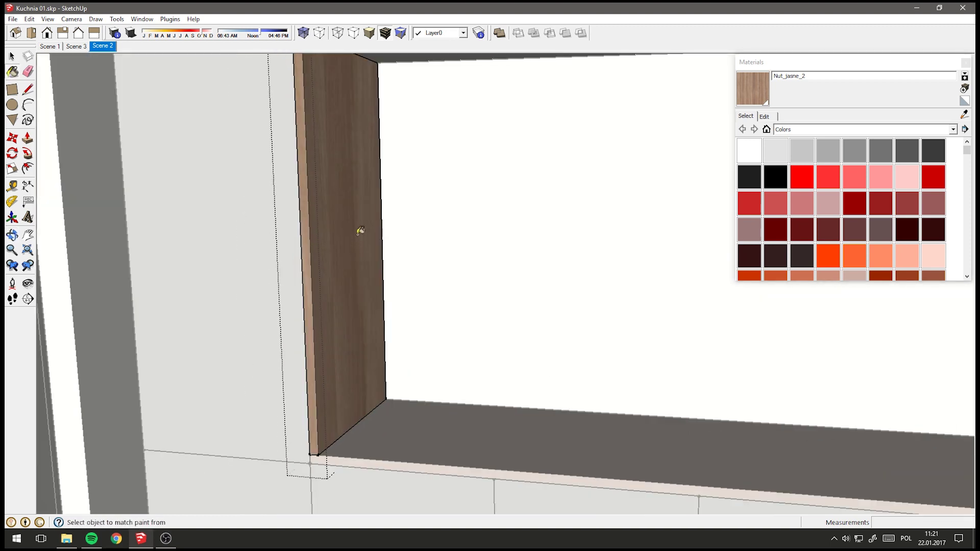
{"action": "mouse_move", "coordinate": [359, 230]}
{"action": "middle_mouse_down"}
{"action": "mouse_move", "coordinate": [337, 255]}
{"action": "mouse_move", "coordinate": [210, 190]}
{"action": "middle_mouse_up"}
{"action": "left_click", "coordinate": [11, 56]}
{"action": "scroll", "coordinate": [451, 344], "scroll_direction": "down", "scroll_amount": 3}
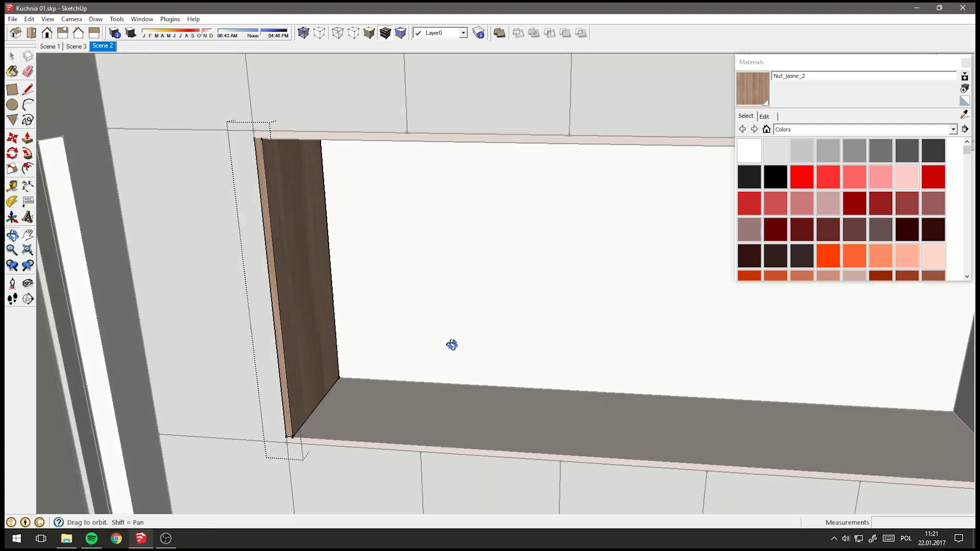
{"action": "scroll", "coordinate": [376, 252], "scroll_direction": "down", "scroll_amount": 5}
{"action": "mouse_move", "coordinate": [376, 252]}
{"action": "middle_mouse_down"}
{"action": "mouse_move", "coordinate": [381, 161]}
{"action": "mouse_move", "coordinate": [320, 362]}
{"action": "mouse_move", "coordinate": [398, 370]}
{"action": "middle_mouse_up"}
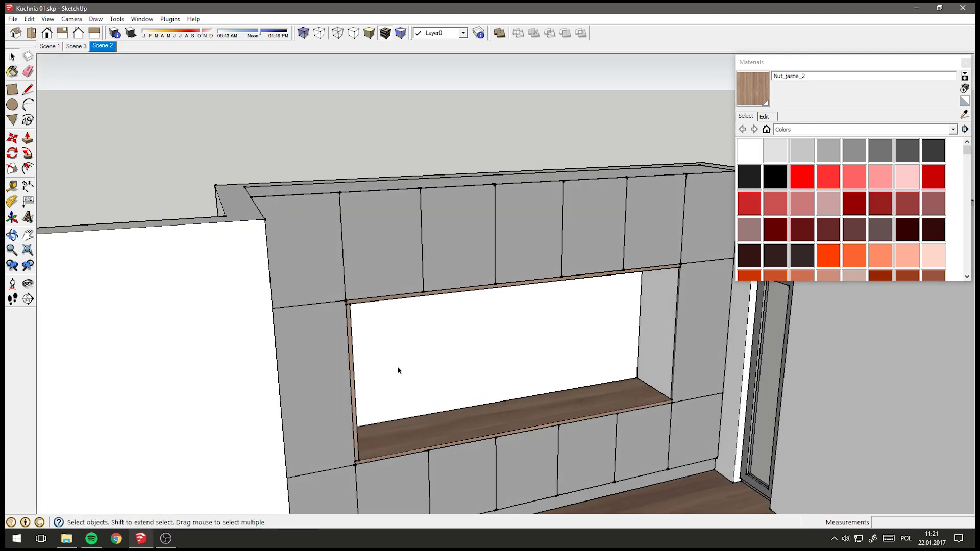
Move-copy the left side board with Ctrl to the niche's right end.
{"action": "scroll", "coordinate": [314, 319], "scroll_direction": "up", "scroll_amount": 5}
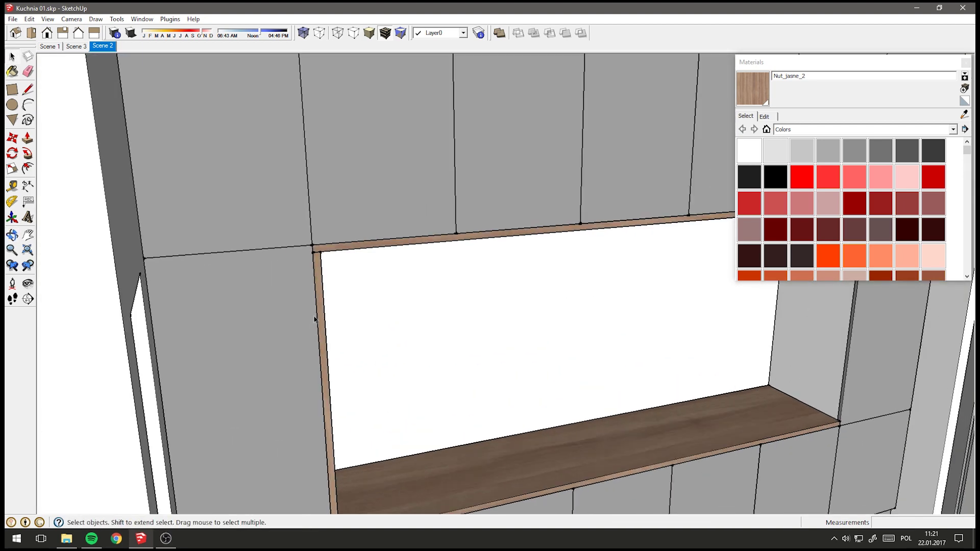
{"action": "left_click", "coordinate": [12, 139]}
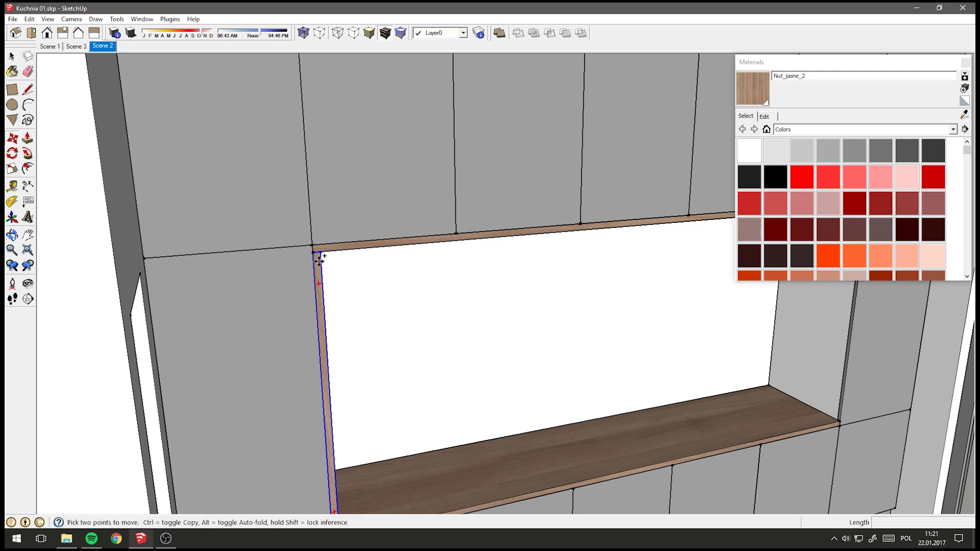
{"action": "left_click", "coordinate": [320, 256]}
{"action": "key", "text": "ctrl"}
{"action": "scroll", "coordinate": [486, 262], "scroll_direction": "down", "scroll_amount": 3}
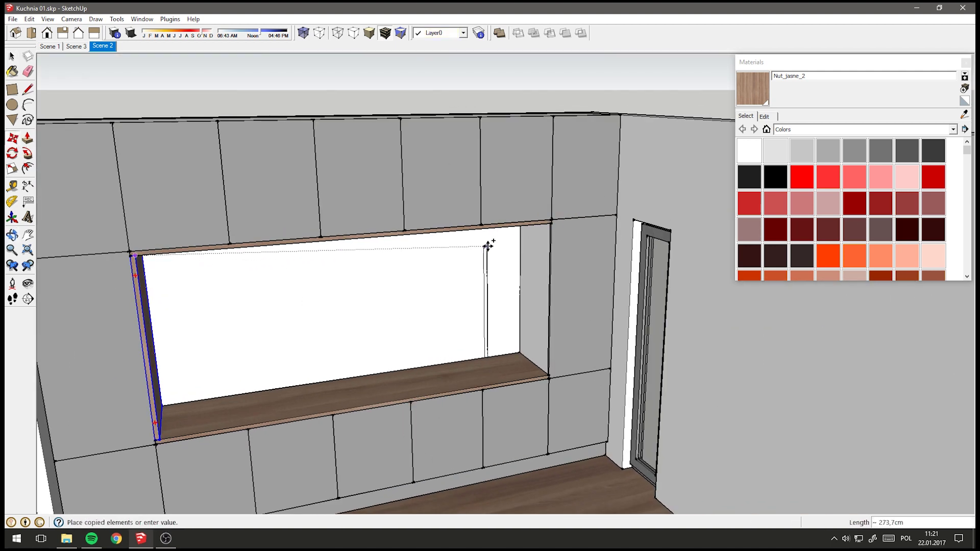
{"action": "scroll", "coordinate": [486, 244], "scroll_direction": "up", "scroll_amount": 4}
{"action": "left_click", "coordinate": [577, 214]}
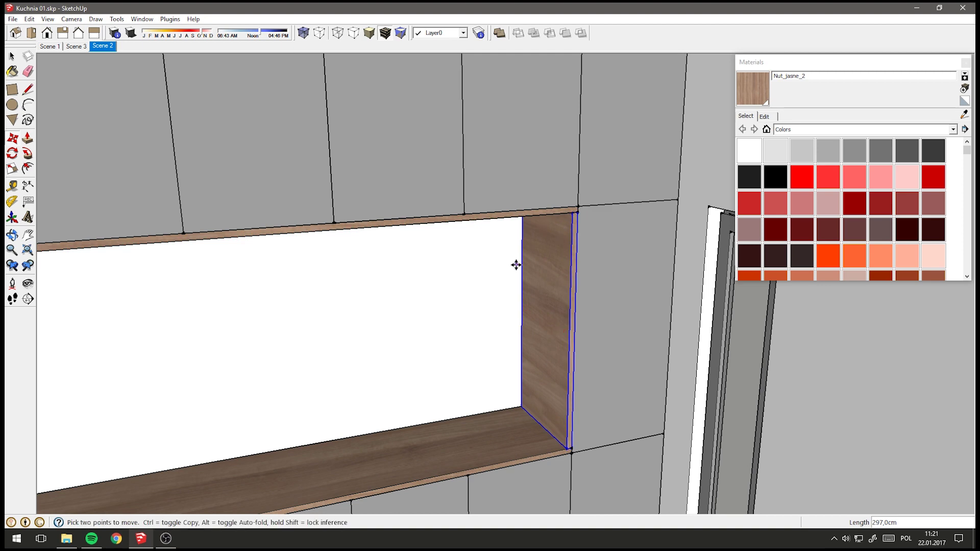
{"action": "left_click", "coordinate": [11, 57]}
Paint the copied right board with Nut_jasne_2 and return to the Scene 2 view.
{"action": "scroll", "coordinate": [561, 285], "scroll_direction": "down", "scroll_amount": 2}
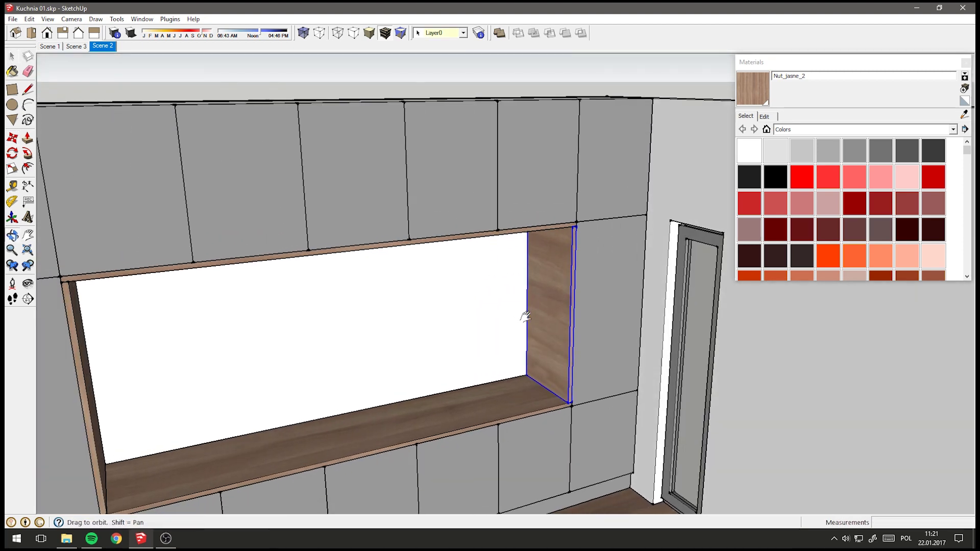
{"action": "scroll", "coordinate": [525, 313], "scroll_direction": "down", "scroll_amount": 2}
{"action": "scroll", "coordinate": [590, 274], "scroll_direction": "up", "scroll_amount": 2}
{"action": "scroll", "coordinate": [593, 244], "scroll_direction": "up", "scroll_amount": 2}
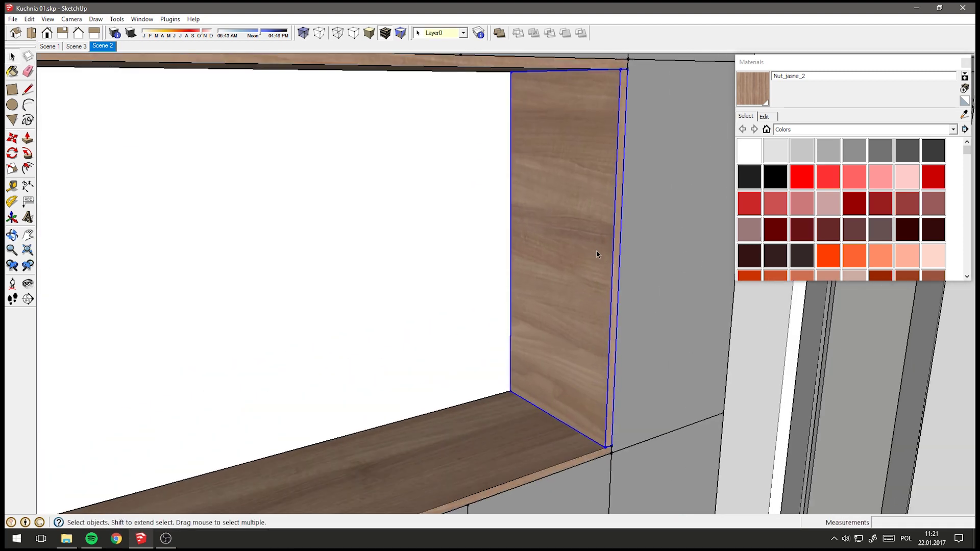
{"action": "double_click", "coordinate": [575, 224]}
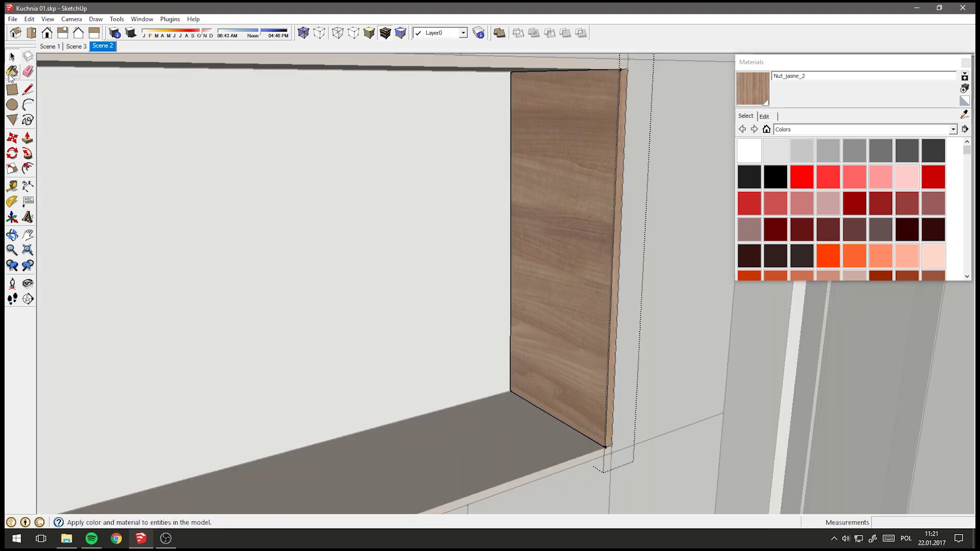
{"action": "mouse_move", "coordinate": [654, 213]}
{"action": "middle_mouse_down"}
{"action": "mouse_move", "coordinate": [617, 222]}
{"action": "mouse_move", "coordinate": [607, 212]}
{"action": "middle_mouse_up"}
{"action": "key", "text": "b"}
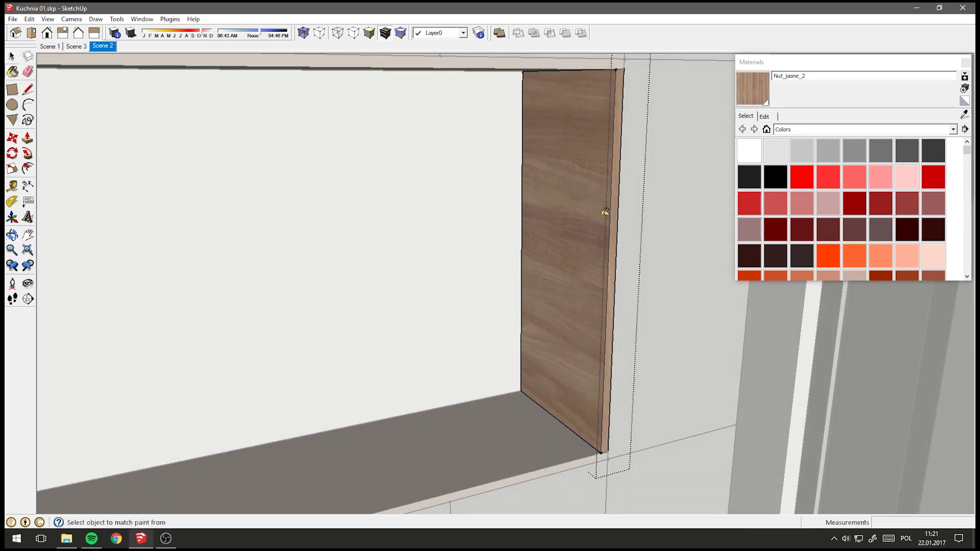
{"action": "scroll", "coordinate": [613, 198], "scroll_direction": "up", "scroll_amount": 2}
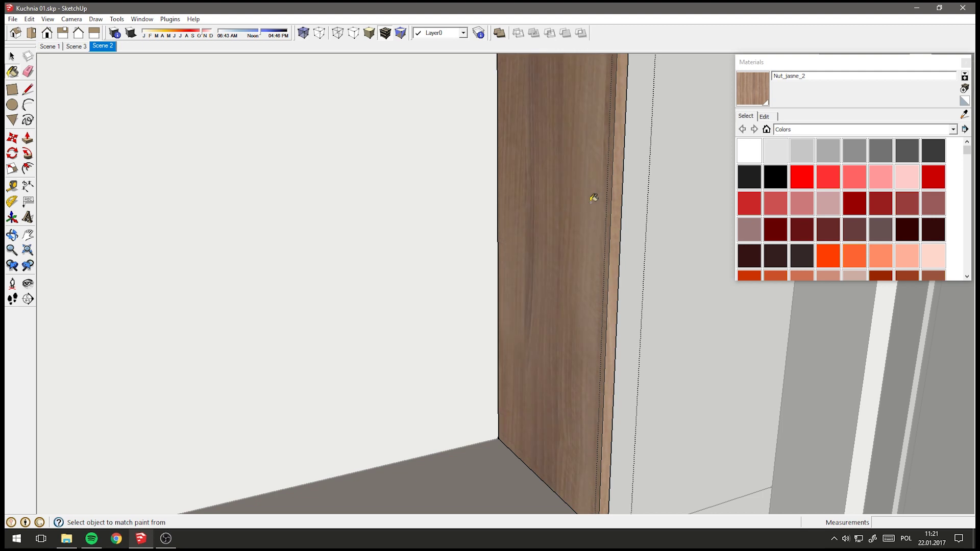
{"action": "scroll", "coordinate": [561, 215], "scroll_direction": "down", "scroll_amount": 2}
{"action": "scroll", "coordinate": [536, 227], "scroll_direction": "down", "scroll_amount": 2}
{"action": "left_click", "coordinate": [12, 56]}
{"action": "left_click", "coordinate": [102, 46]}
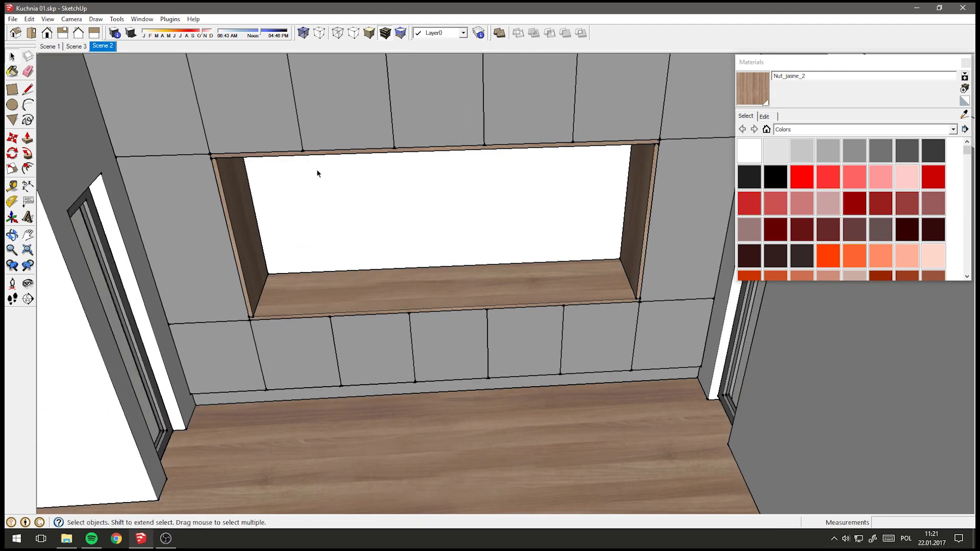
Draw 50 cm lines across the niche to outline its upper face.
{"action": "mouse_move", "coordinate": [316, 169]}
{"action": "middle_mouse_down"}
{"action": "mouse_move", "coordinate": [368, 141]}
{"action": "mouse_move", "coordinate": [310, 79]}
{"action": "mouse_move", "coordinate": [422, 97]}
{"action": "mouse_move", "coordinate": [346, 75]}
{"action": "mouse_move", "coordinate": [257, 96]}
{"action": "middle_mouse_up"}
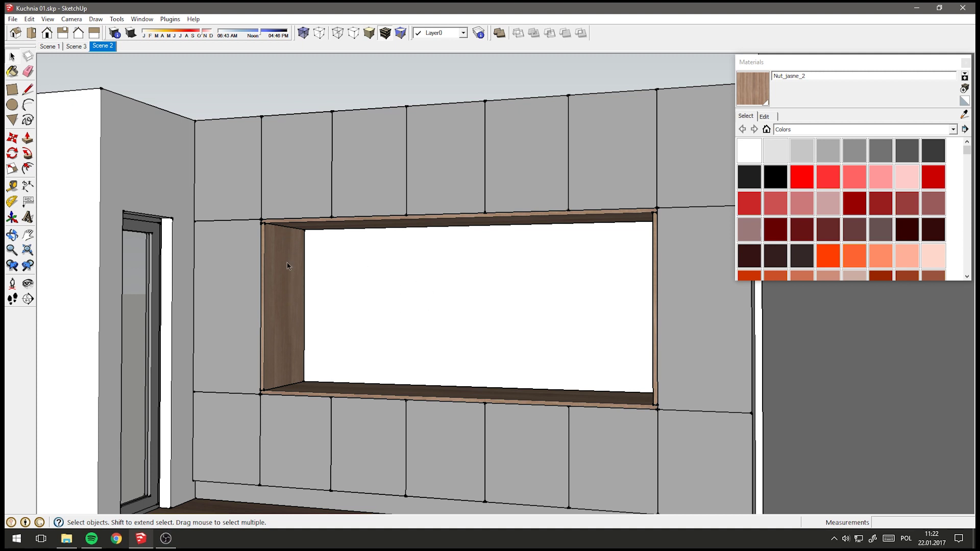
{"action": "middle_click_drag", "start_coordinate": [283, 237], "coordinate": [291, 318]}
{"action": "left_click", "coordinate": [28, 90]}
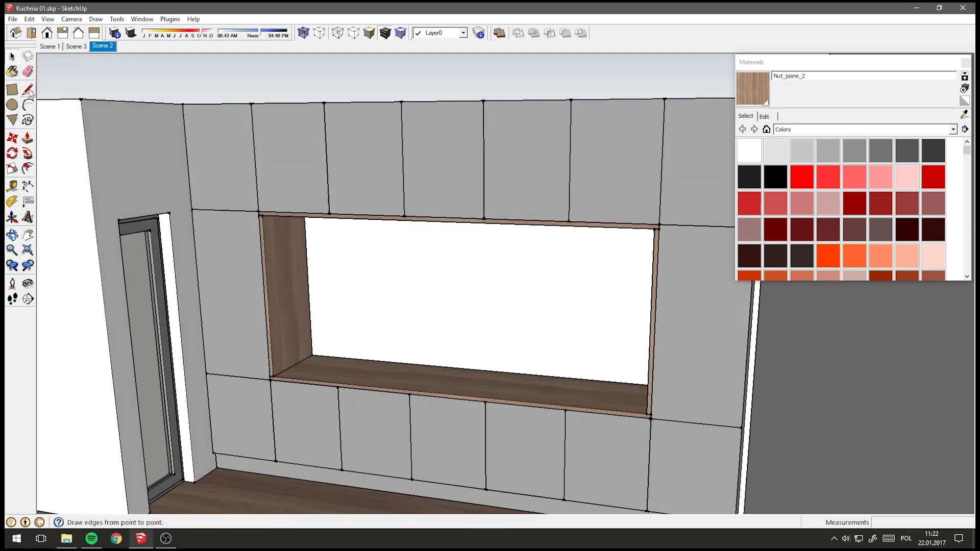
{"action": "scroll", "coordinate": [323, 293], "scroll_direction": "up", "scroll_amount": 3}
{"action": "left_click", "coordinate": [306, 366]}
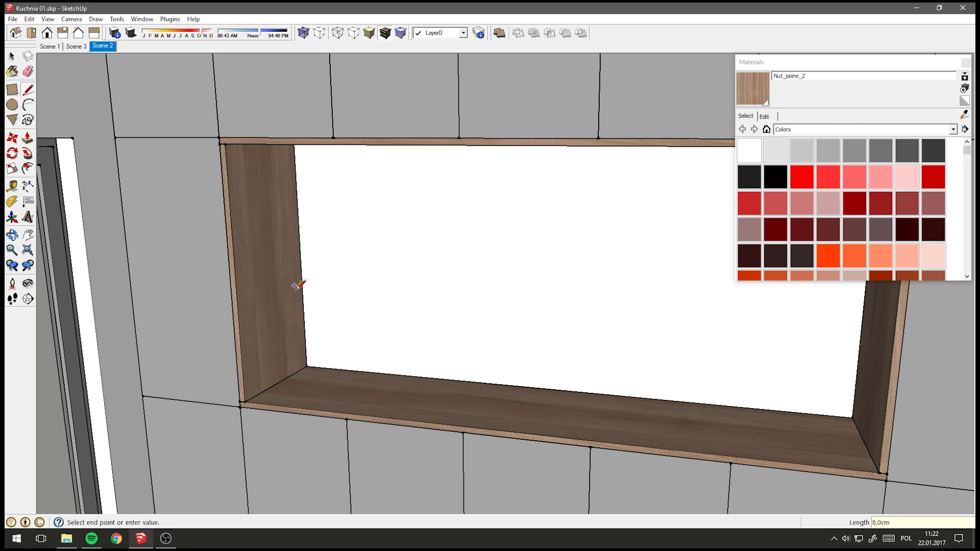
{"action": "mouse_move", "coordinate": [295, 280]}
{"action": "middle_mouse_down"}
{"action": "mouse_move", "coordinate": [372, 295]}
{"action": "mouse_move", "coordinate": [321, 283]}
{"action": "middle_mouse_up"}
{"action": "key", "text": "Return"}
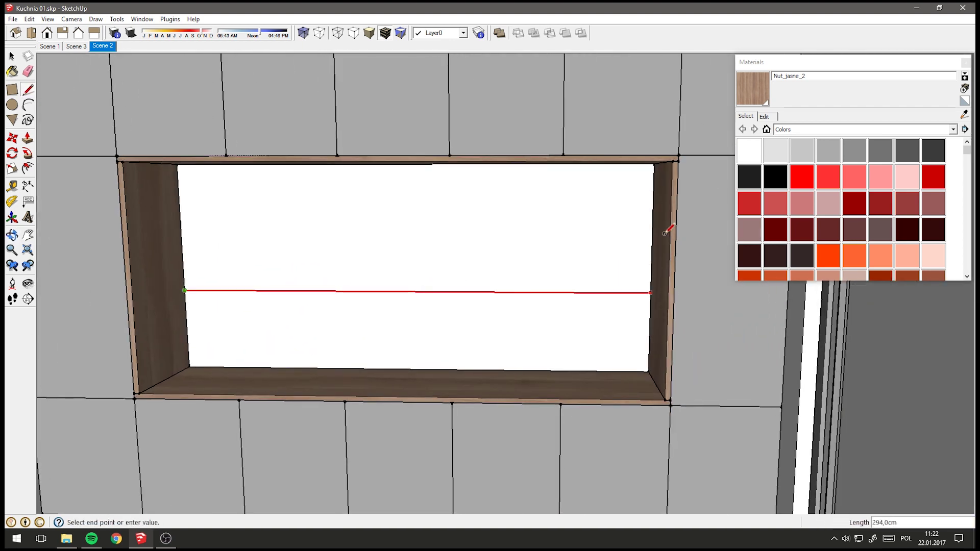
{"action": "left_click", "coordinate": [665, 233]}
{"action": "key", "text": "F3"}
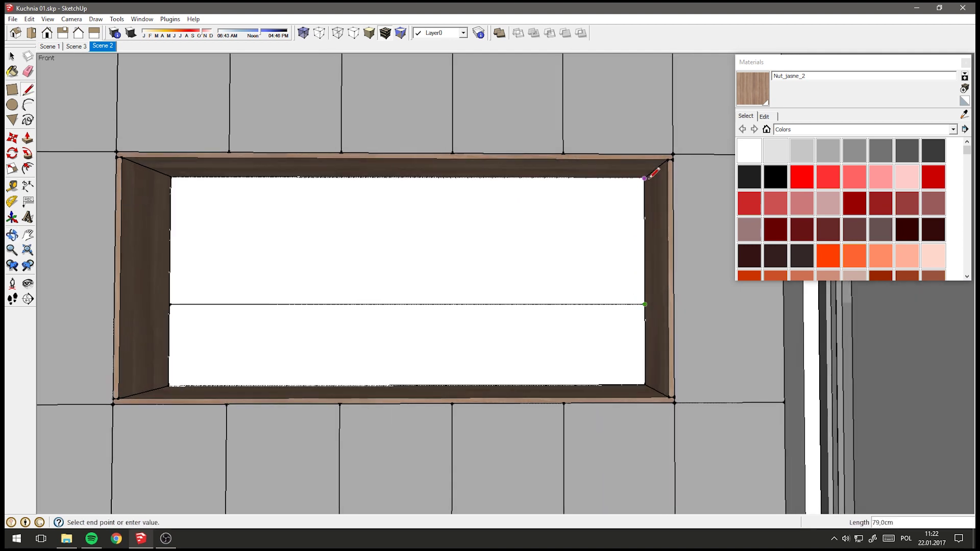
{"action": "left_click", "coordinate": [644, 177]}
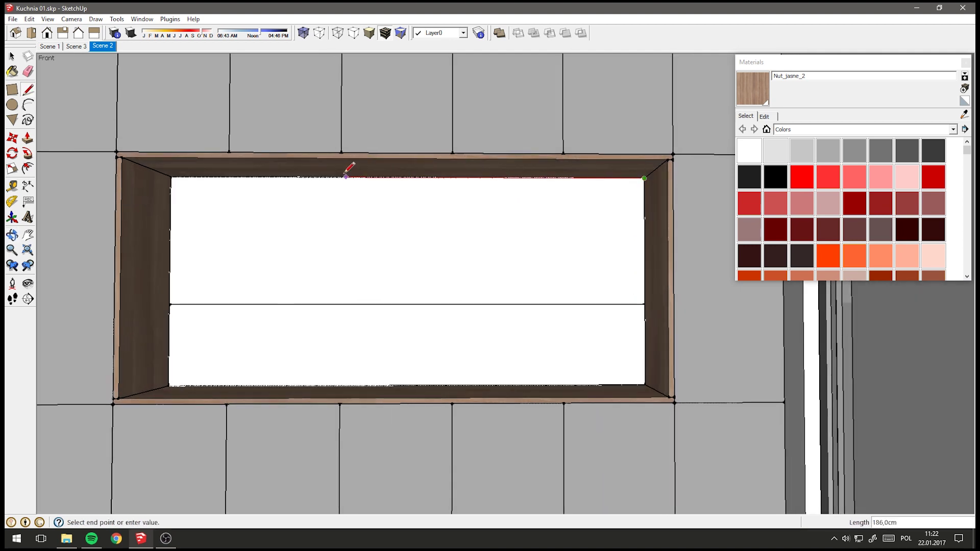
{"action": "left_click", "coordinate": [171, 177]}
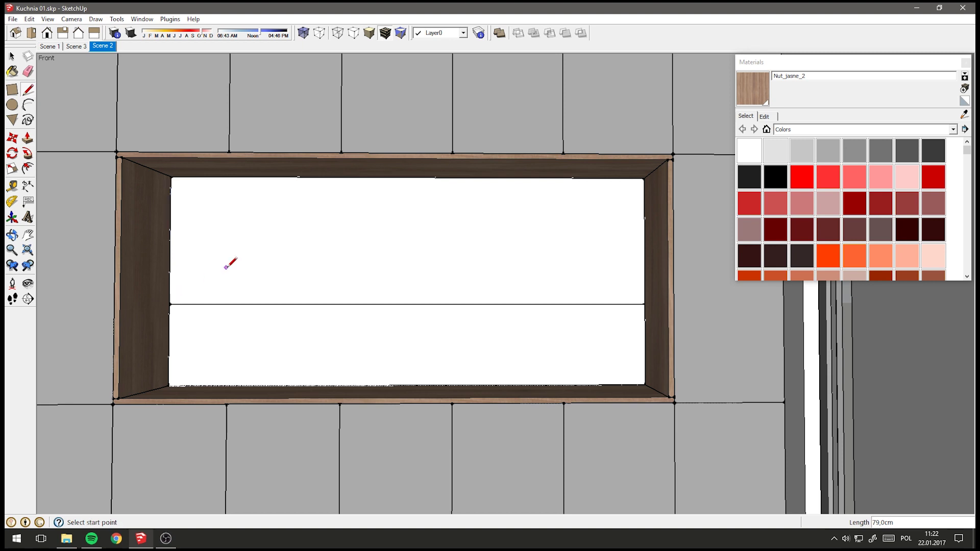
{"action": "middle_click_drag", "start_coordinate": [229, 262], "coordinate": [187, 319]}
Push/pull the upper niche face out 30 cm and select it.
{"action": "key", "text": "space"}
{"action": "left_click", "coordinate": [253, 207]}
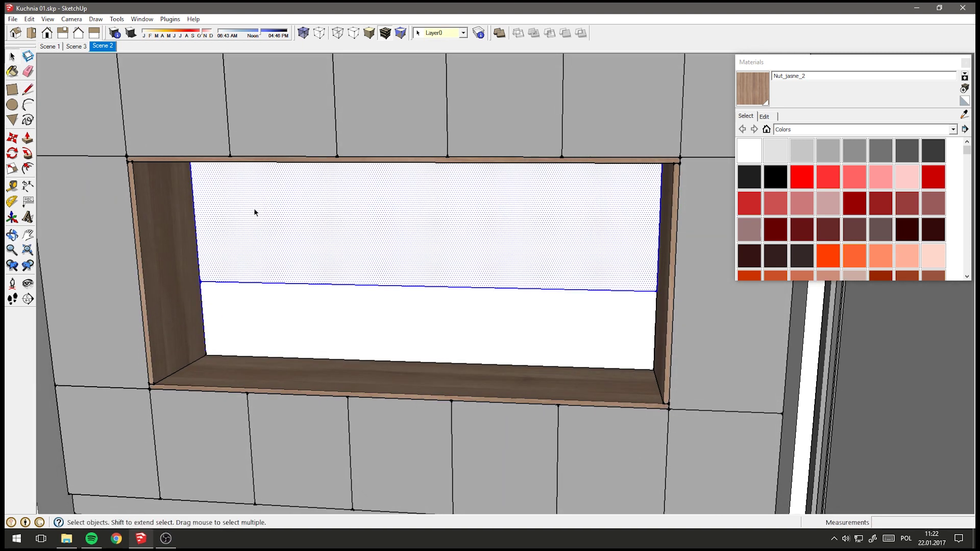
{"action": "mouse_move", "coordinate": [253, 207]}
{"action": "middle_mouse_down"}
{"action": "mouse_move", "coordinate": [283, 291]}
{"action": "mouse_move", "coordinate": [231, 283]}
{"action": "mouse_move", "coordinate": [229, 306]}
{"action": "mouse_move", "coordinate": [317, 305]}
{"action": "mouse_move", "coordinate": [296, 303]}
{"action": "middle_mouse_up"}
{"action": "key", "text": "Escape"}
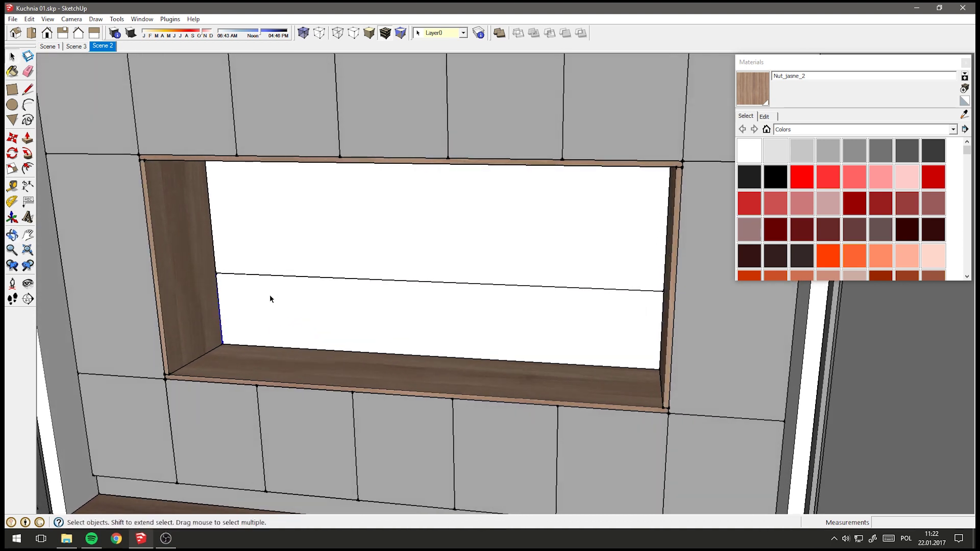
{"action": "key", "text": "p"}
{"action": "left_click_drag", "start_coordinate": [215, 218], "coordinate": [216, 238]}
{"action": "type", "text": "30"}
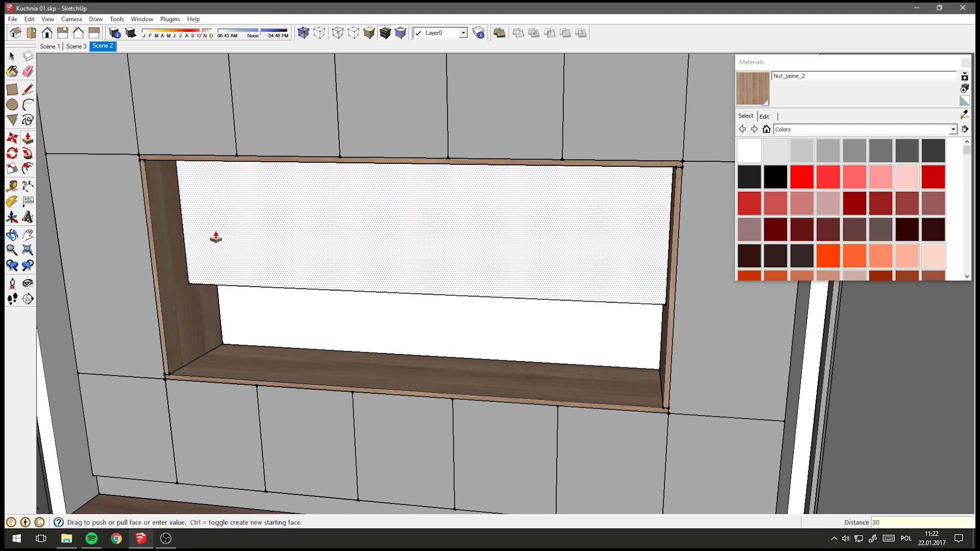
{"action": "key", "text": "Return"}
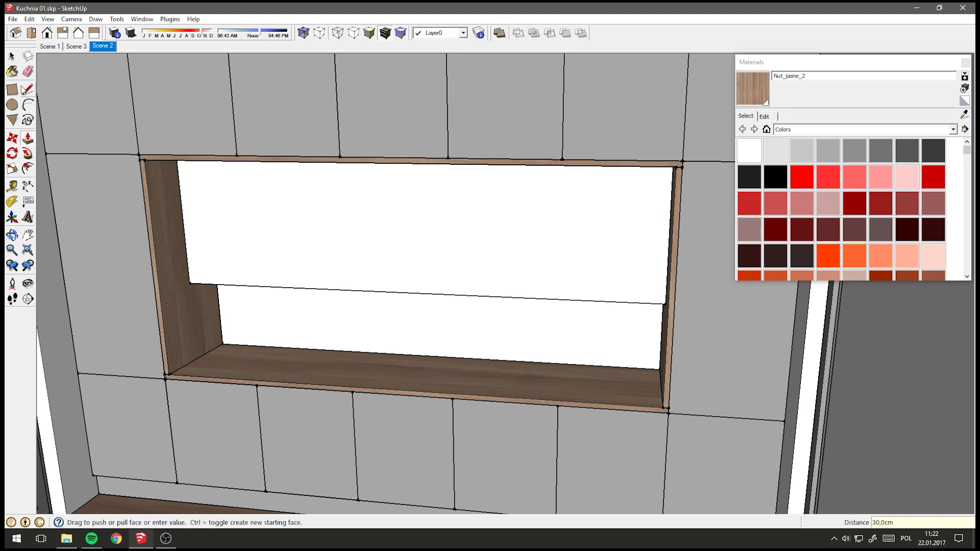
{"action": "key", "text": "space"}
{"action": "mouse_move", "coordinate": [216, 237]}
{"action": "middle_mouse_down"}
{"action": "mouse_move", "coordinate": [261, 247]}
{"action": "mouse_move", "coordinate": [271, 214]}
{"action": "mouse_move", "coordinate": [285, 210]}
{"action": "mouse_move", "coordinate": [361, 221]}
{"action": "mouse_move", "coordinate": [420, 204]}
{"action": "middle_mouse_up"}
{"action": "left_click", "coordinate": [286, 209]}
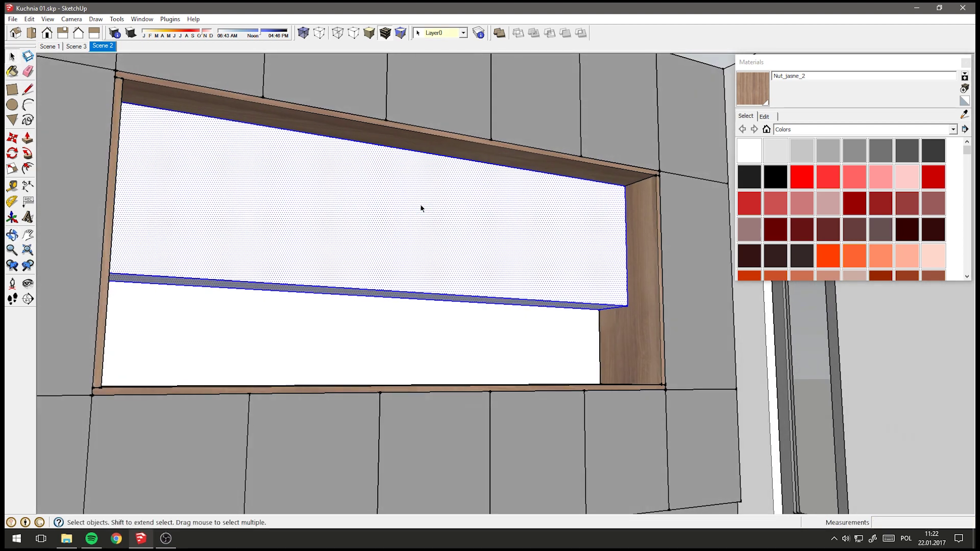
Make the selected upper niche face into its own group.
{"action": "right_click", "coordinate": [420, 204]}
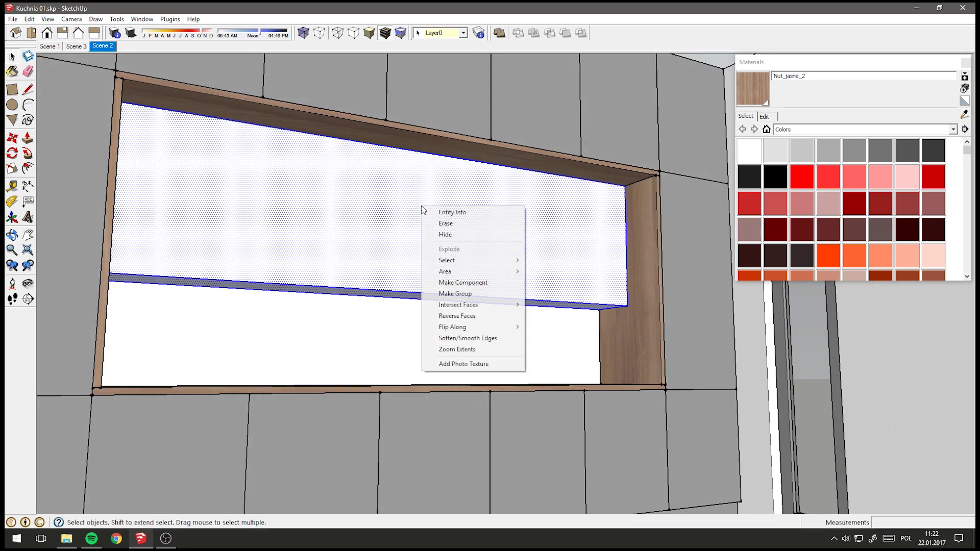
{"action": "left_click", "coordinate": [470, 294]}
{"action": "mouse_move", "coordinate": [509, 285]}
{"action": "middle_mouse_down"}
{"action": "mouse_move", "coordinate": [563, 365]}
{"action": "mouse_move", "coordinate": [549, 258]}
{"action": "mouse_move", "coordinate": [603, 128]}
{"action": "mouse_move", "coordinate": [623, 181]}
{"action": "middle_mouse_up"}
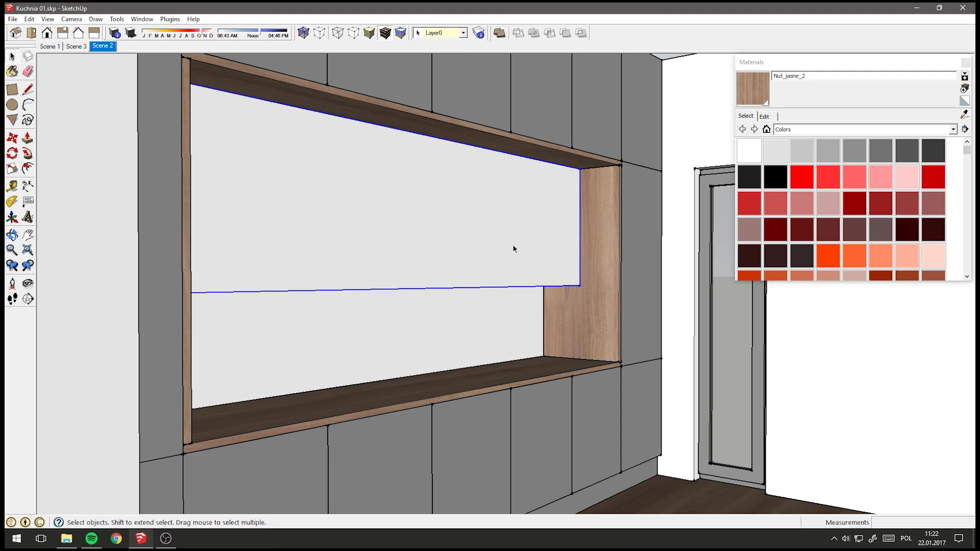
{"action": "mouse_move", "coordinate": [520, 237]}
{"action": "middle_mouse_down"}
{"action": "mouse_move", "coordinate": [525, 285]}
{"action": "mouse_move", "coordinate": [521, 253]}
{"action": "middle_mouse_up"}
Inside the group, push/pull the face 2 cm thicker and view the niche head-on.
{"action": "double_click", "coordinate": [286, 228]}
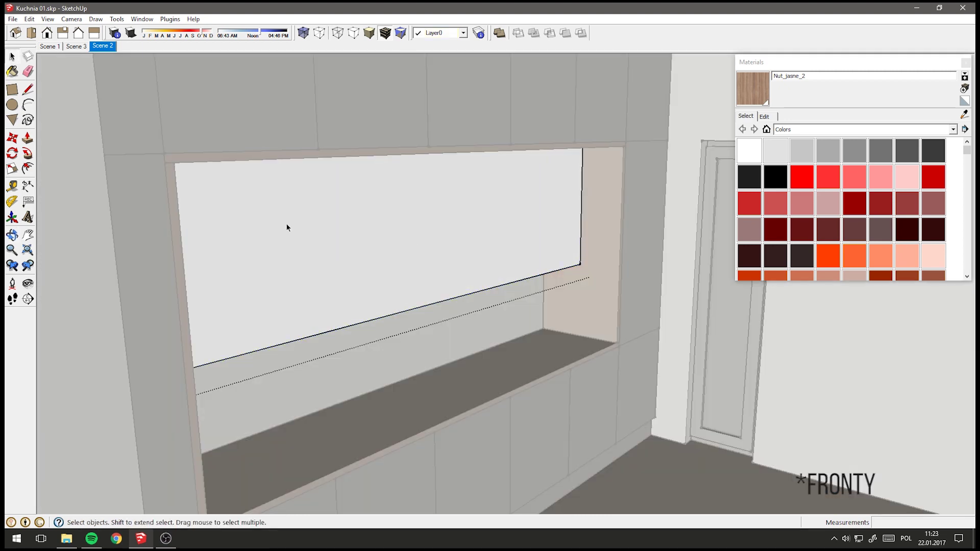
{"action": "left_click", "coordinate": [28, 137]}
{"action": "left_click", "coordinate": [558, 250]}
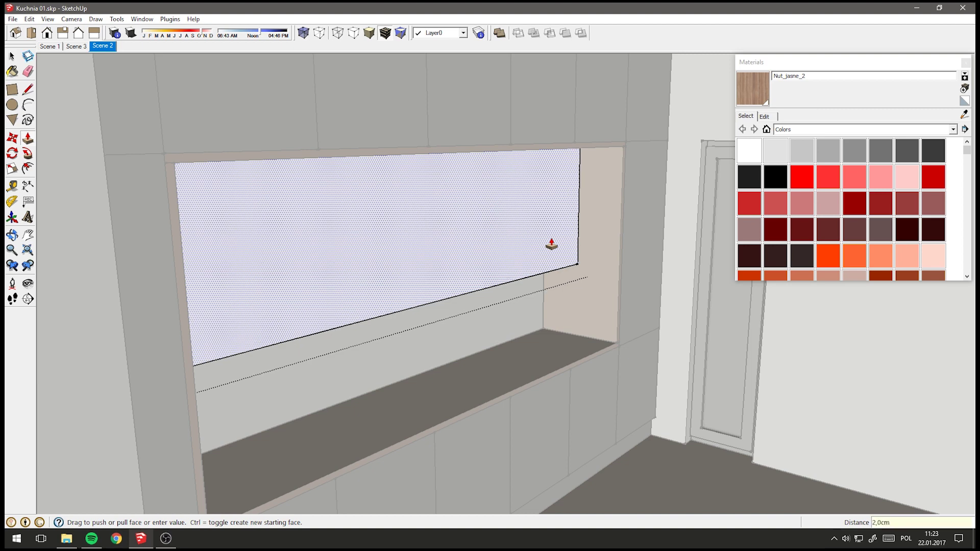
{"action": "left_click", "coordinate": [551, 245]}
{"action": "key", "text": "space"}
{"action": "mouse_move", "coordinate": [651, 221]}
{"action": "middle_mouse_down"}
{"action": "mouse_move", "coordinate": [503, 253]}
{"action": "mouse_move", "coordinate": [224, 129]}
{"action": "middle_mouse_up"}
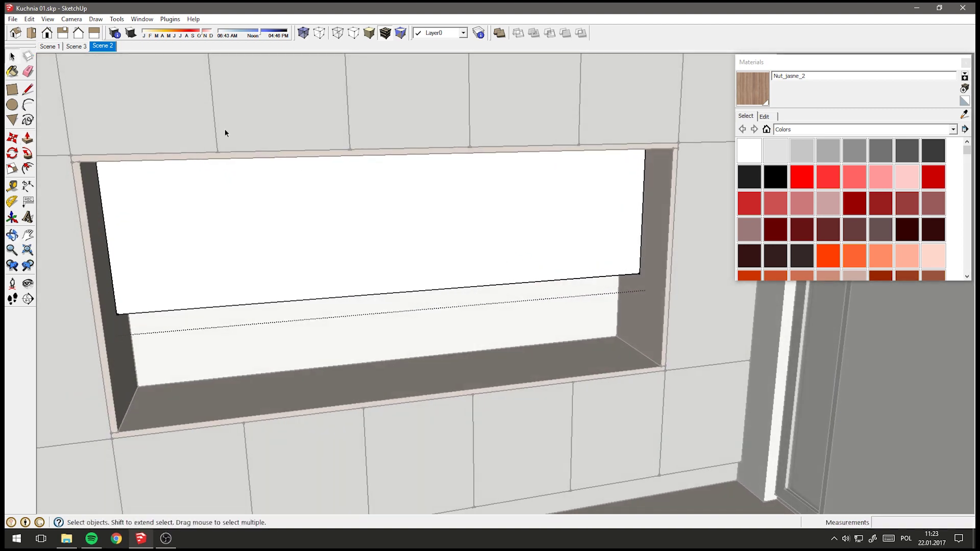
{"action": "scroll", "coordinate": [286, 129], "scroll_direction": "down", "scroll_amount": 3}
{"action": "middle_click_drag", "start_coordinate": [286, 130], "coordinate": [407, 224], "text": "shift"}
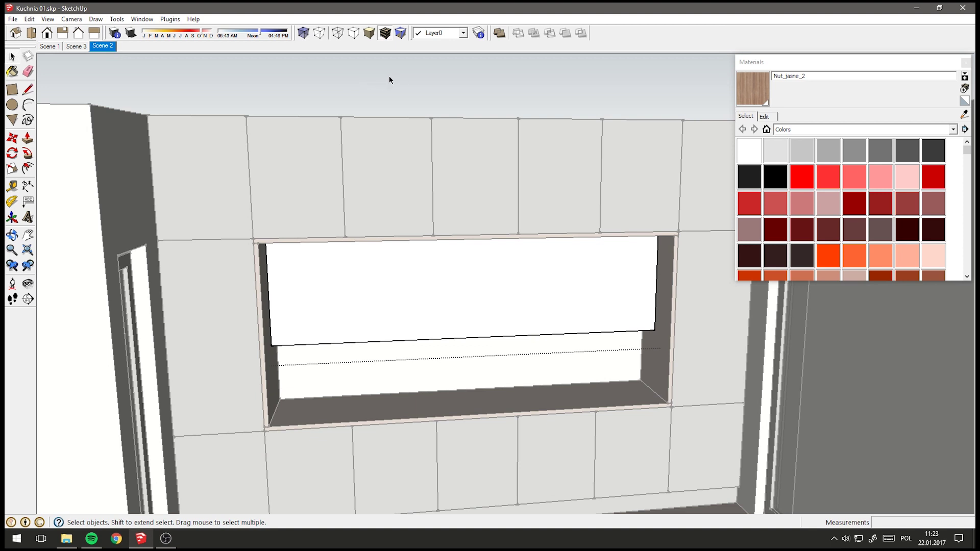
{"action": "mouse_move", "coordinate": [392, 227]}
{"action": "middle_mouse_down"}
{"action": "mouse_move", "coordinate": [464, 320]}
{"action": "mouse_move", "coordinate": [340, 304]}
{"action": "mouse_move", "coordinate": [330, 224]}
{"action": "middle_mouse_up"}
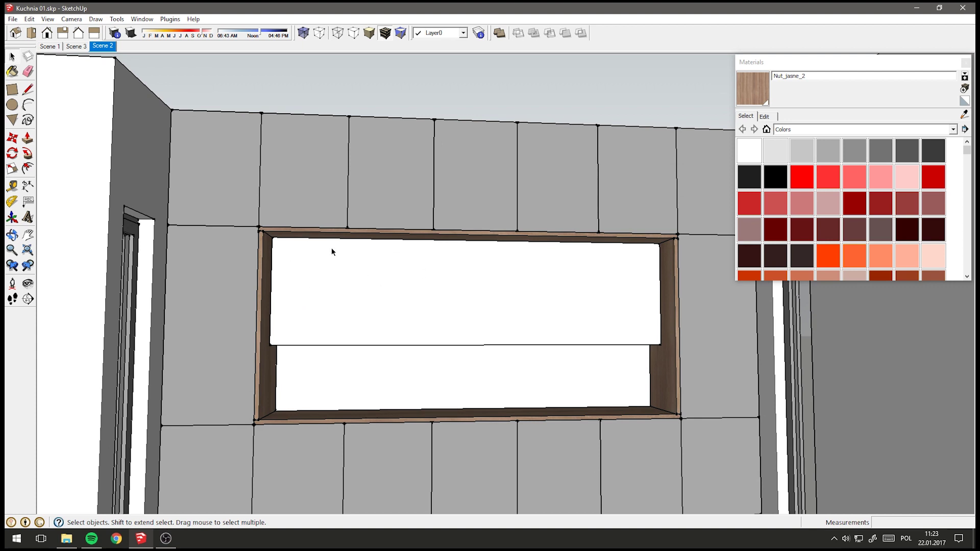
{"action": "mouse_move", "coordinate": [325, 270]}
{"action": "middle_mouse_down"}
{"action": "mouse_move", "coordinate": [350, 292]}
{"action": "mouse_move", "coordinate": [273, 288]}
{"action": "mouse_move", "coordinate": [305, 287]}
{"action": "mouse_move", "coordinate": [287, 241]}
{"action": "middle_mouse_up"}
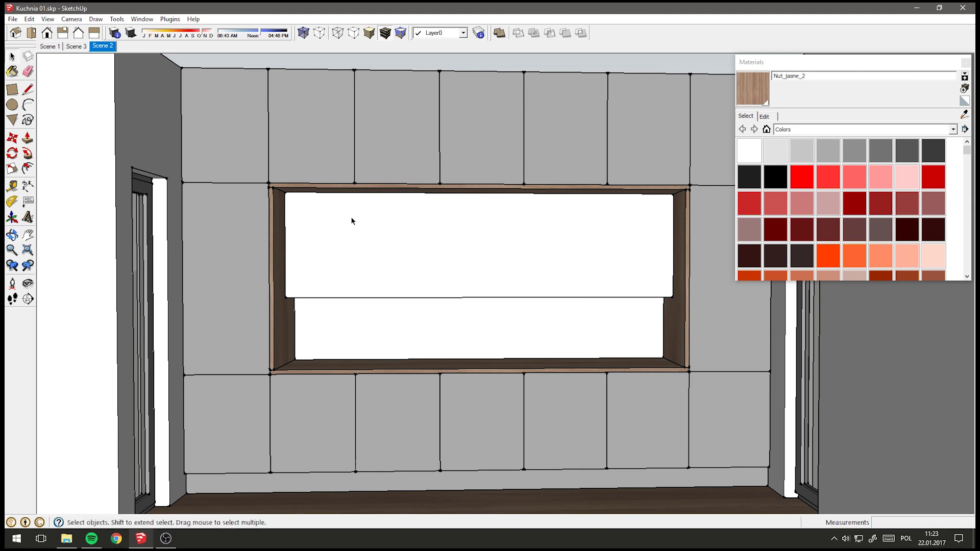
{"action": "mouse_move", "coordinate": [351, 220]}
{"action": "middle_mouse_down"}
{"action": "mouse_move", "coordinate": [385, 199]}
{"action": "mouse_move", "coordinate": [355, 148]}
{"action": "middle_mouse_up"}
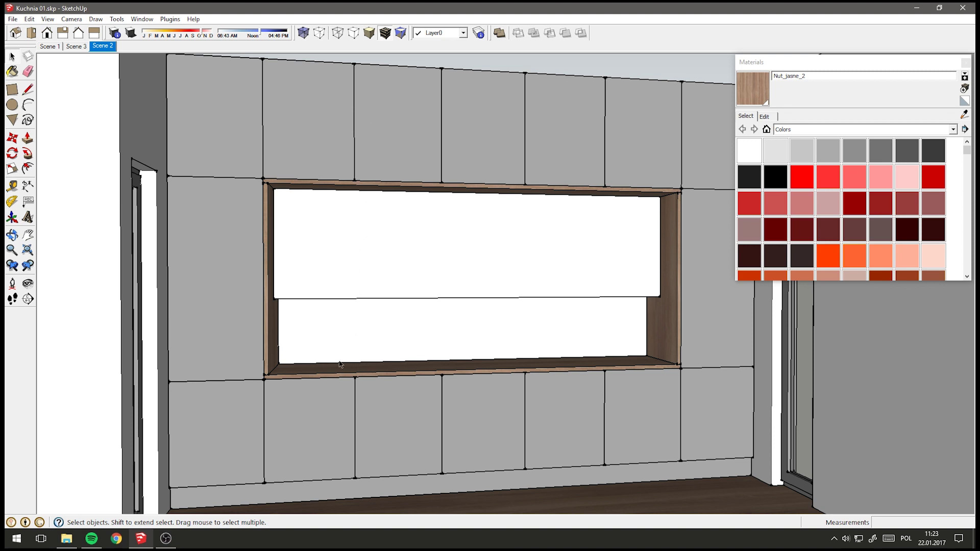
{"action": "middle_click_drag", "start_coordinate": [340, 364], "coordinate": [362, 293]}
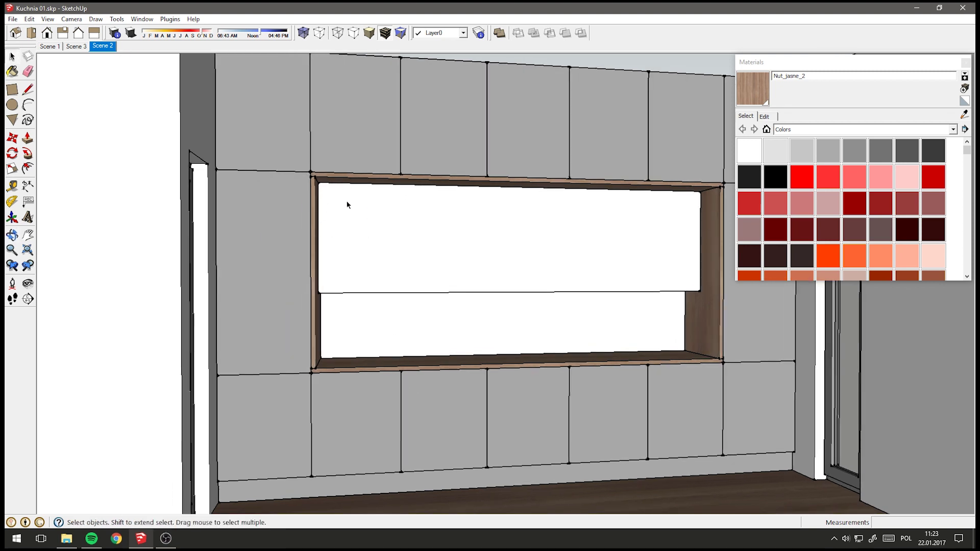
{"action": "middle_click_drag", "start_coordinate": [330, 219], "coordinate": [340, 233], "text": "shift"}
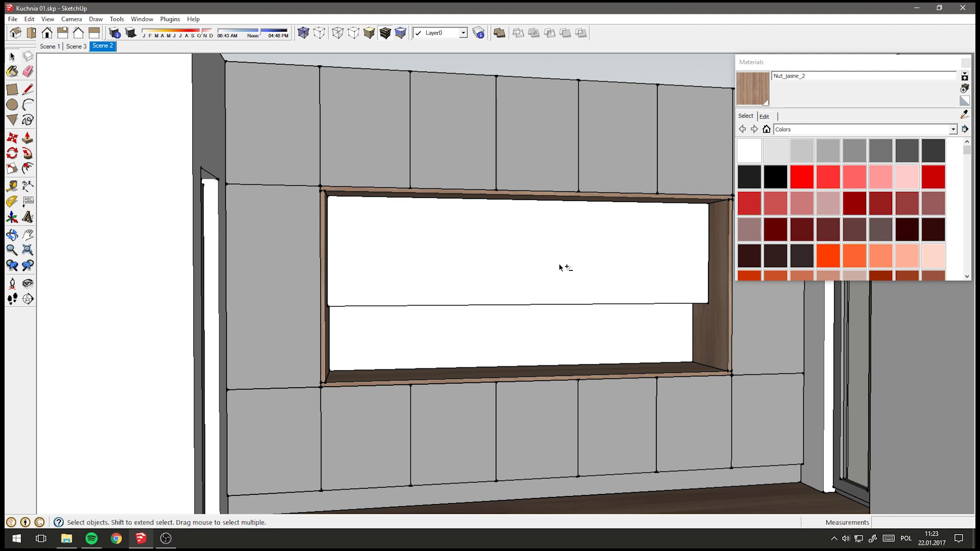
{"action": "middle_click_drag", "start_coordinate": [560, 267], "coordinate": [679, 247]}
{"action": "mouse_move", "coordinate": [595, 302]}
{"action": "middle_mouse_down"}
{"action": "mouse_move", "coordinate": [543, 290]}
{"action": "mouse_move", "coordinate": [558, 245]}
{"action": "mouse_move", "coordinate": [573, 284]}
{"action": "middle_mouse_up"}
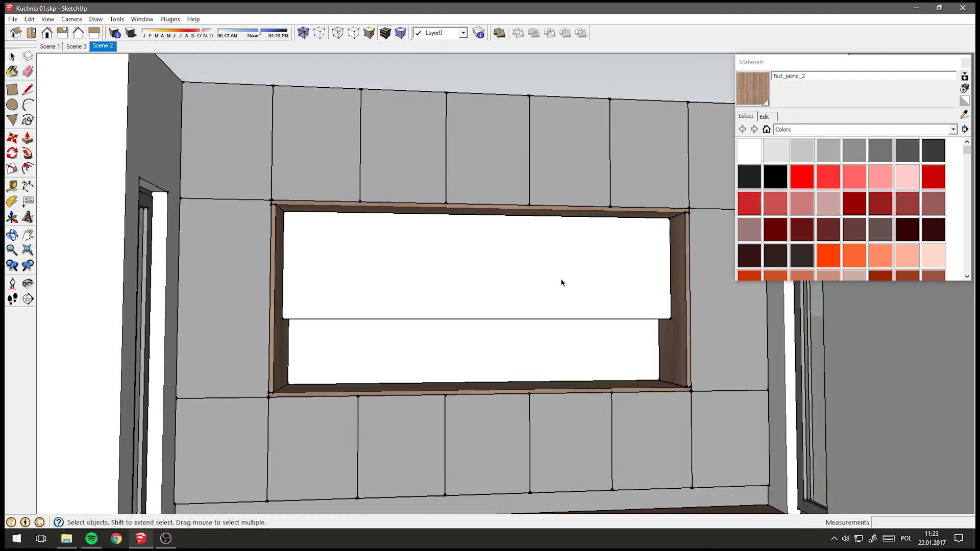
{"action": "middle_click_drag", "start_coordinate": [414, 176], "coordinate": [466, 322]}
Copy an upper grey cabinet front into the window niche using Move with Ctrl.
{"action": "left_click", "coordinate": [375, 169]}
{"action": "mouse_move", "coordinate": [375, 169]}
{"action": "middle_mouse_down"}
{"action": "mouse_move", "coordinate": [453, 330]}
{"action": "mouse_move", "coordinate": [458, 306]}
{"action": "middle_mouse_up"}
{"action": "scroll", "coordinate": [446, 420], "scroll_direction": "up", "scroll_amount": 3}
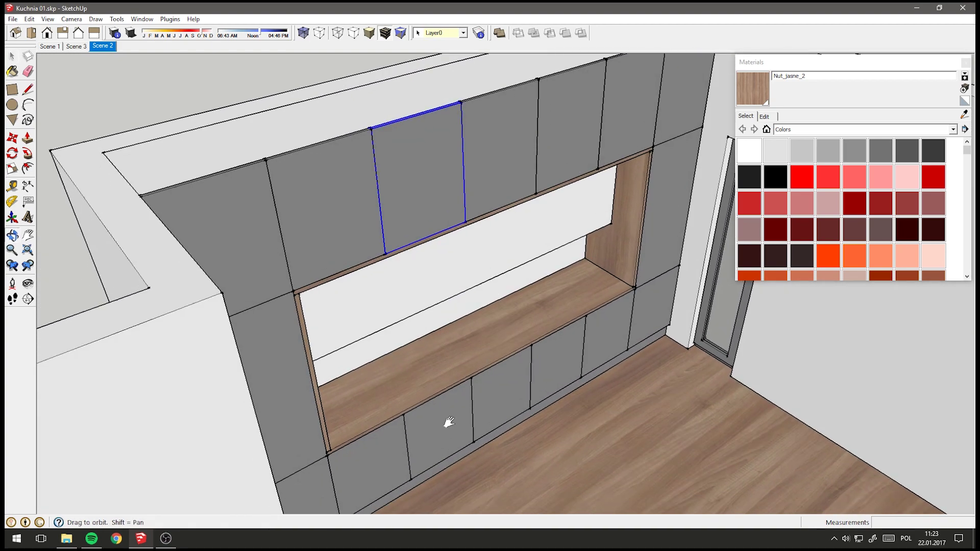
{"action": "scroll", "coordinate": [409, 354], "scroll_direction": "up", "scroll_amount": 3}
{"action": "middle_click_drag", "start_coordinate": [409, 355], "coordinate": [371, 176], "text": "shift"}
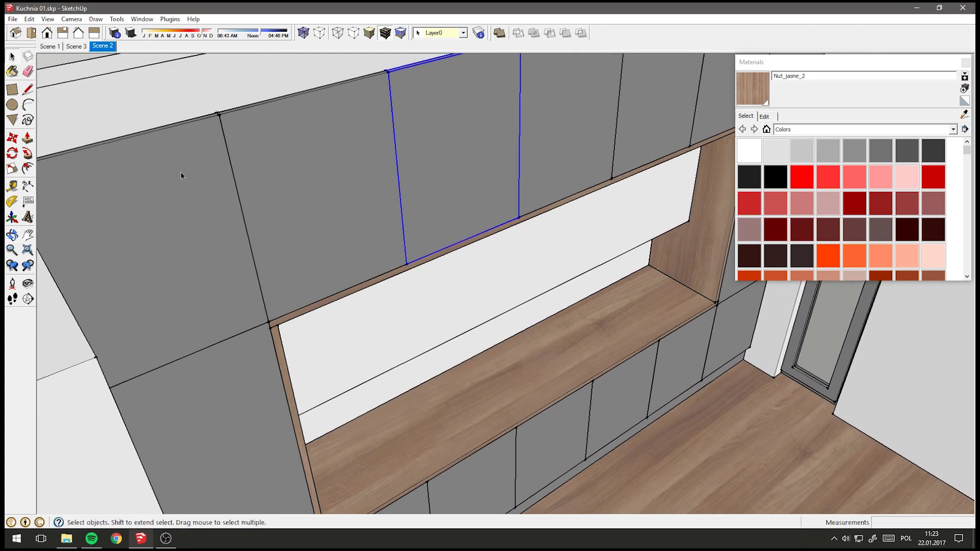
{"action": "key", "text": "m"}
{"action": "key", "text": "ctrl"}
{"action": "left_click", "coordinate": [454, 205]}
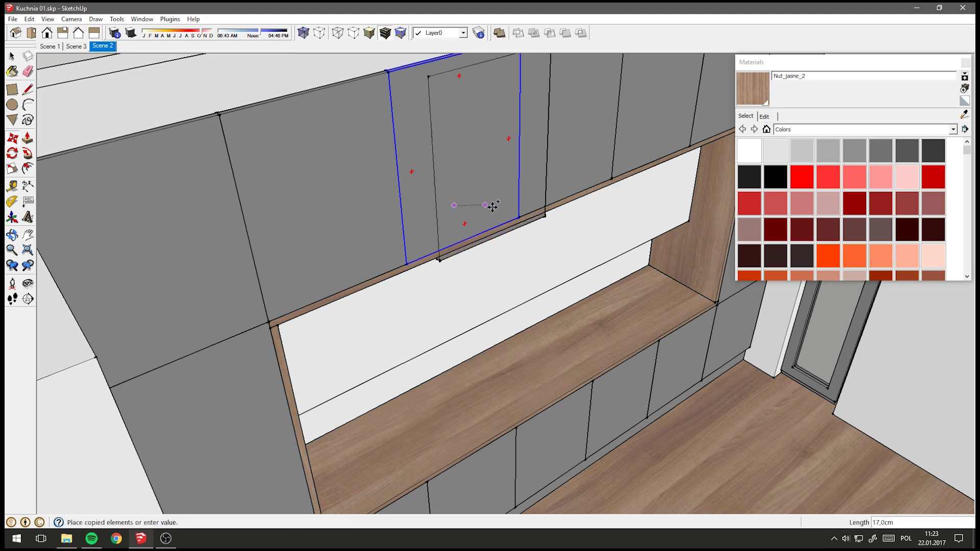
{"action": "left_click", "coordinate": [595, 254]}
Reposition the copied front so it stands upright in the niche top.
{"action": "scroll", "coordinate": [562, 299], "scroll_direction": "up", "scroll_amount": 3}
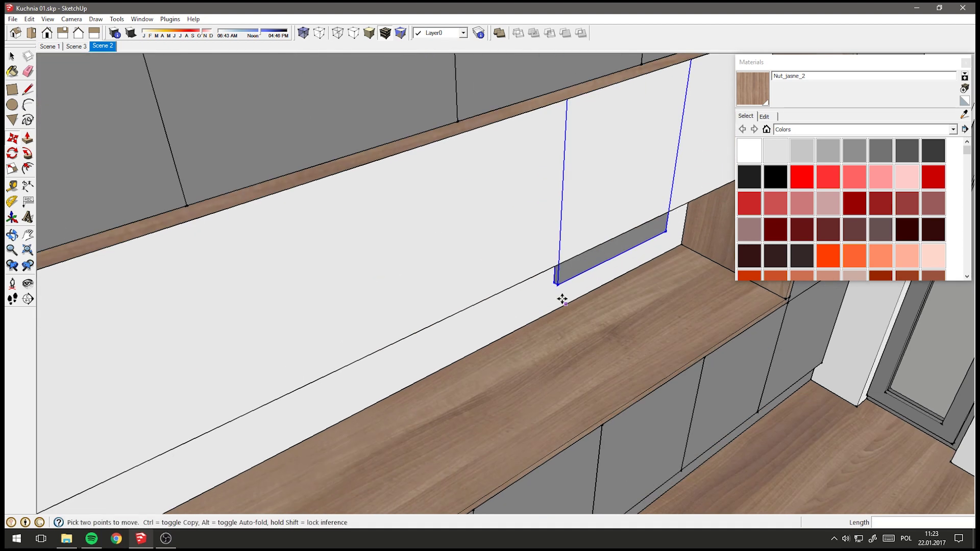
{"action": "scroll", "coordinate": [562, 300], "scroll_direction": "up", "scroll_amount": 3}
{"action": "left_click", "coordinate": [557, 281]}
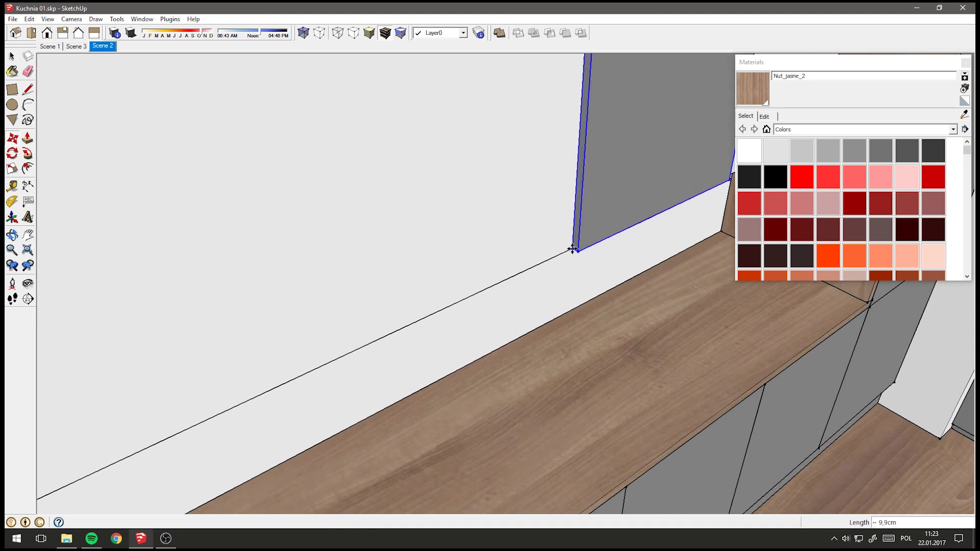
{"action": "left_click", "coordinate": [572, 249]}
{"action": "scroll", "coordinate": [562, 271], "scroll_direction": "down", "scroll_amount": 3}
{"action": "scroll", "coordinate": [555, 247], "scroll_direction": "down", "scroll_amount": 2}
{"action": "scroll", "coordinate": [571, 263], "scroll_direction": "up", "scroll_amount": 5}
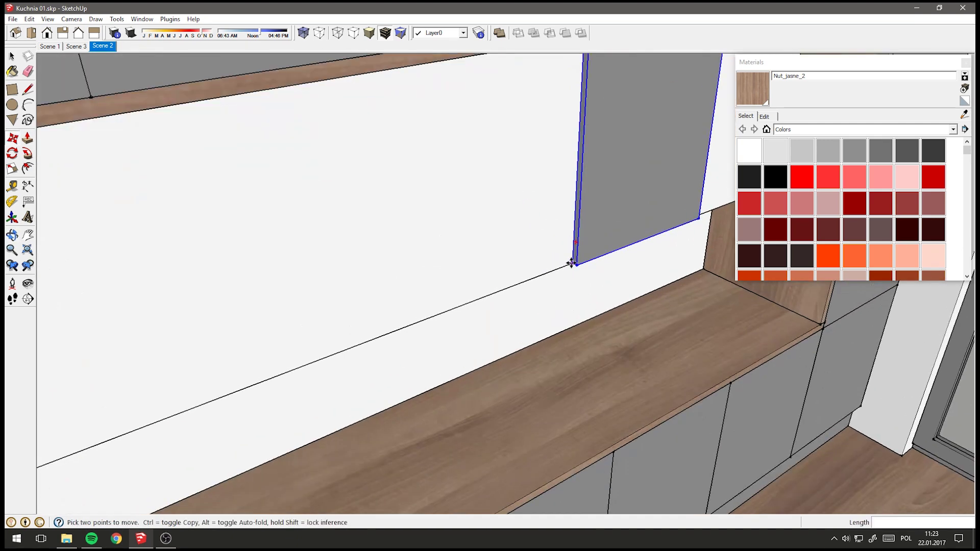
{"action": "left_click", "coordinate": [572, 264]}
{"action": "scroll", "coordinate": [562, 269], "scroll_direction": "down", "scroll_amount": 2}
{"action": "scroll", "coordinate": [551, 270], "scroll_direction": "down", "scroll_amount": 2}
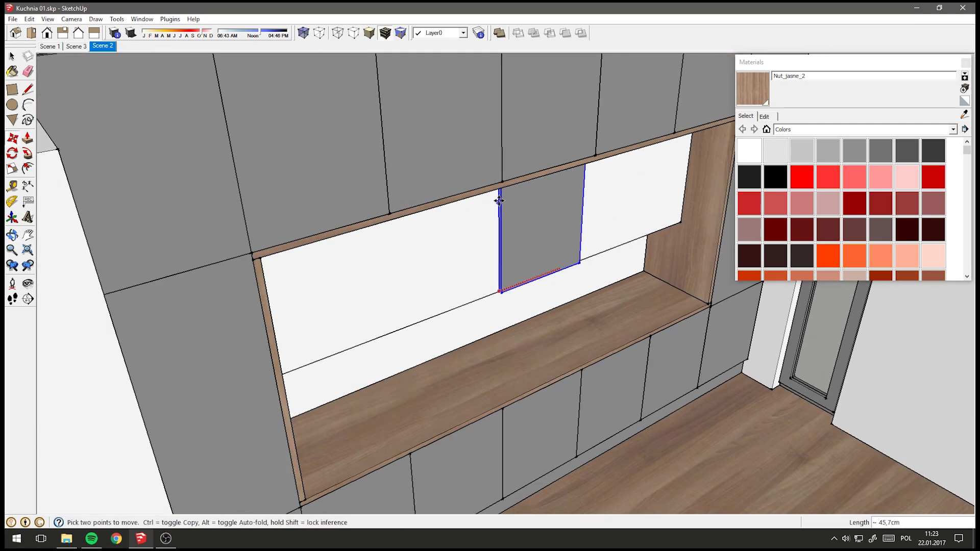
{"action": "left_click", "coordinate": [502, 183]}
{"action": "mouse_move", "coordinate": [575, 210]}
{"action": "middle_mouse_down"}
{"action": "mouse_move", "coordinate": [378, 94]}
{"action": "mouse_move", "coordinate": [382, 62]}
{"action": "mouse_move", "coordinate": [479, 77]}
{"action": "mouse_move", "coordinate": [506, 66]}
{"action": "mouse_move", "coordinate": [366, 74]}
{"action": "middle_mouse_up"}
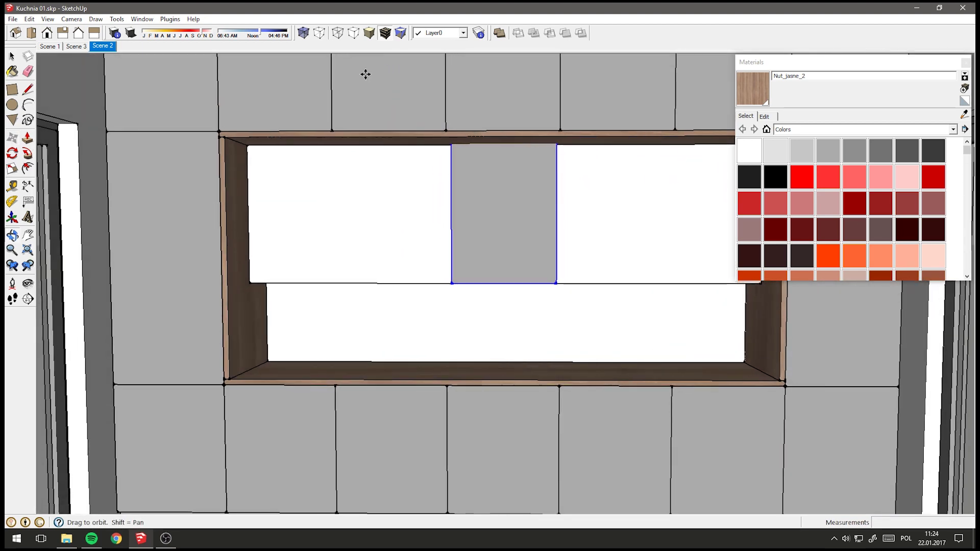
{"action": "key", "text": "space"}
{"action": "middle_click_drag", "start_coordinate": [624, 275], "coordinate": [489, 156]}
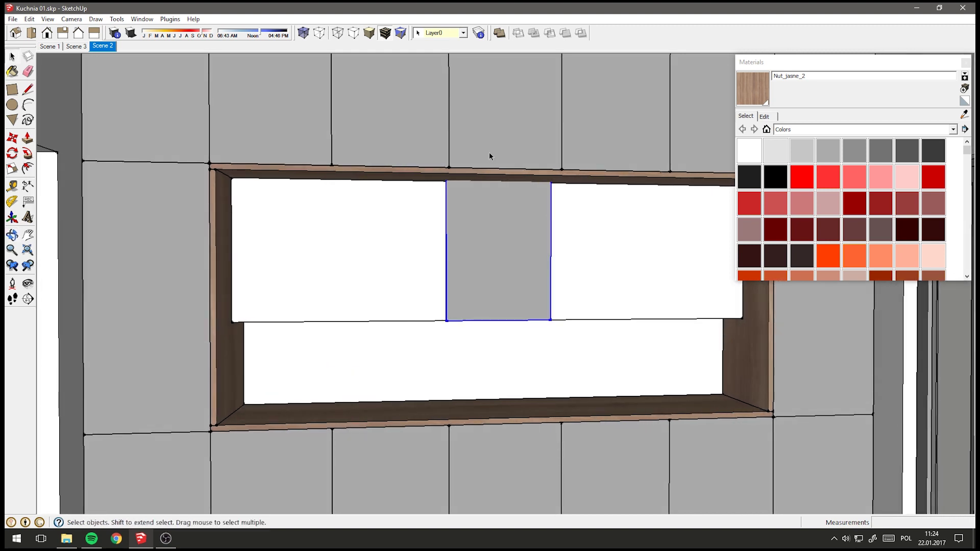
Check the copy's position with X-Ray on, then turn X-Ray off.
{"action": "left_click", "coordinate": [303, 32]}
{"action": "middle_click_drag", "start_coordinate": [558, 199], "coordinate": [550, 223]}
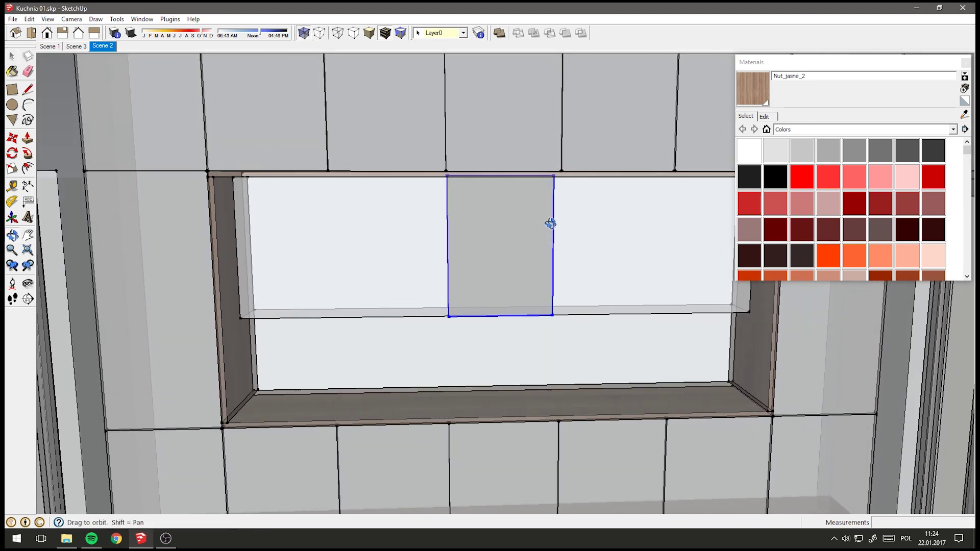
{"action": "scroll", "coordinate": [549, 223], "scroll_direction": "up", "scroll_amount": 2}
{"action": "scroll", "coordinate": [448, 189], "scroll_direction": "up", "scroll_amount": 4}
{"action": "mouse_move", "coordinate": [447, 190]}
{"action": "middle_mouse_down"}
{"action": "mouse_move", "coordinate": [485, 183]}
{"action": "mouse_move", "coordinate": [452, 186]}
{"action": "mouse_move", "coordinate": [449, 175]}
{"action": "middle_mouse_up"}
{"action": "scroll", "coordinate": [469, 170], "scroll_direction": "down", "scroll_amount": 3}
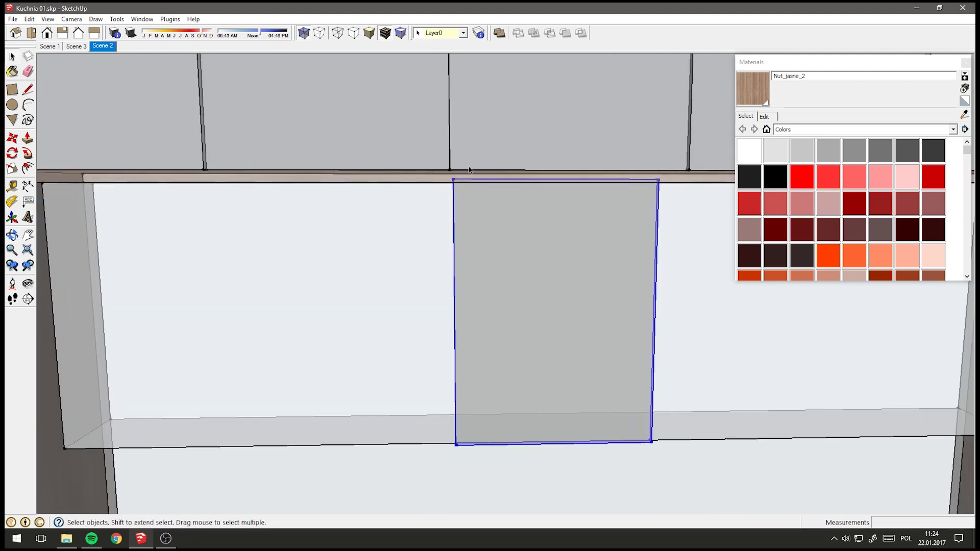
{"action": "scroll", "coordinate": [468, 170], "scroll_direction": "down", "scroll_amount": 2}
{"action": "left_click", "coordinate": [303, 32]}
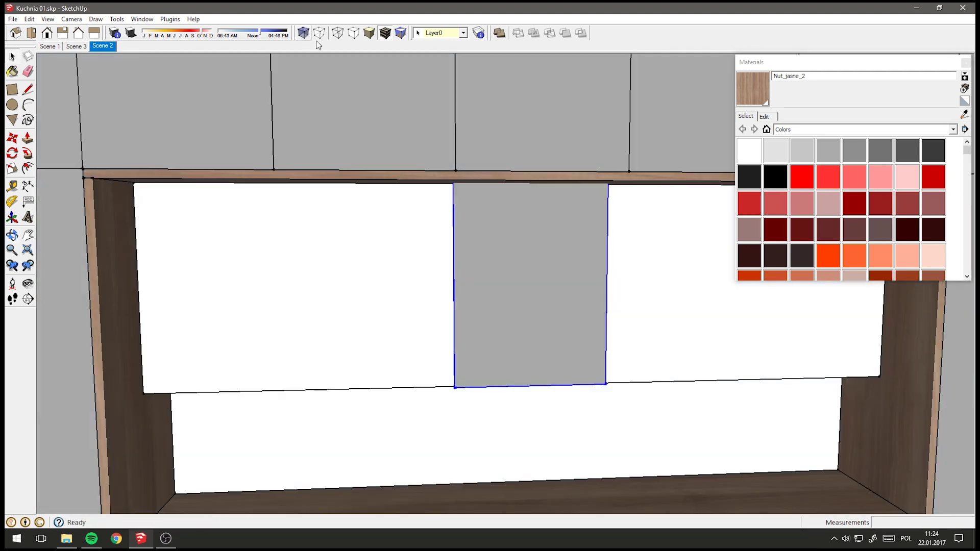
{"action": "middle_click_drag", "start_coordinate": [518, 245], "coordinate": [527, 243]}
Make the copied niche front unique and open it for editing.
{"action": "right_click", "coordinate": [525, 221]}
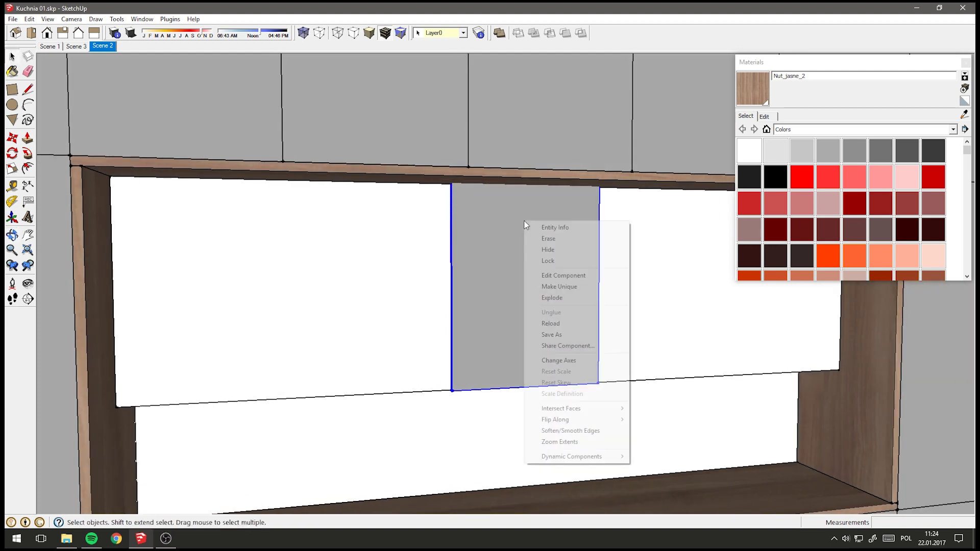
{"action": "left_click", "coordinate": [569, 287]}
{"action": "scroll", "coordinate": [544, 225], "scroll_direction": "down", "scroll_amount": 3}
{"action": "scroll", "coordinate": [489, 222], "scroll_direction": "up", "scroll_amount": 1}
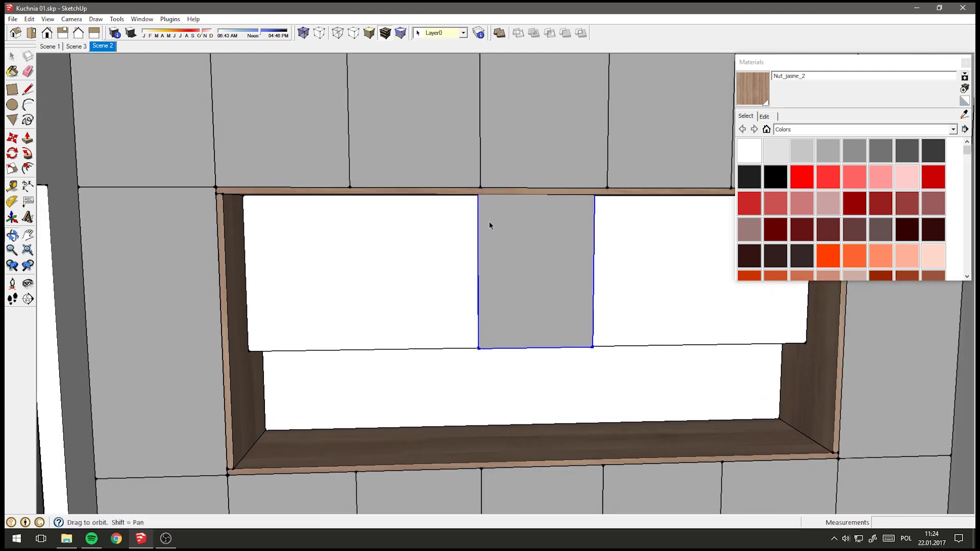
{"action": "double_click", "coordinate": [532, 250]}
{"action": "left_click_drag", "start_coordinate": [402, 137], "coordinate": [614, 218]}
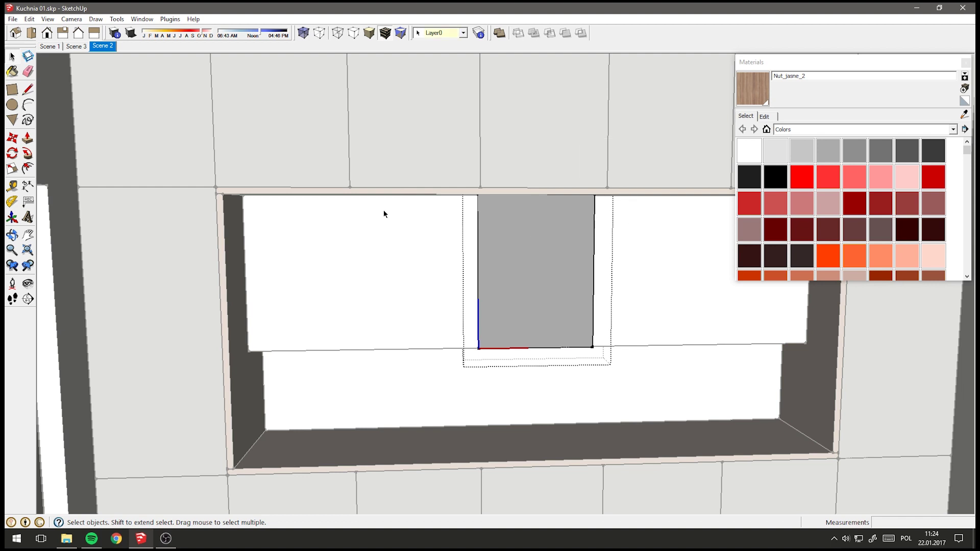
{"action": "scroll", "coordinate": [436, 226], "scroll_direction": "down", "scroll_amount": 2}
{"action": "middle_click_drag", "start_coordinate": [474, 164], "coordinate": [488, 166]}
{"action": "scroll", "coordinate": [485, 212], "scroll_direction": "up", "scroll_amount": 2}
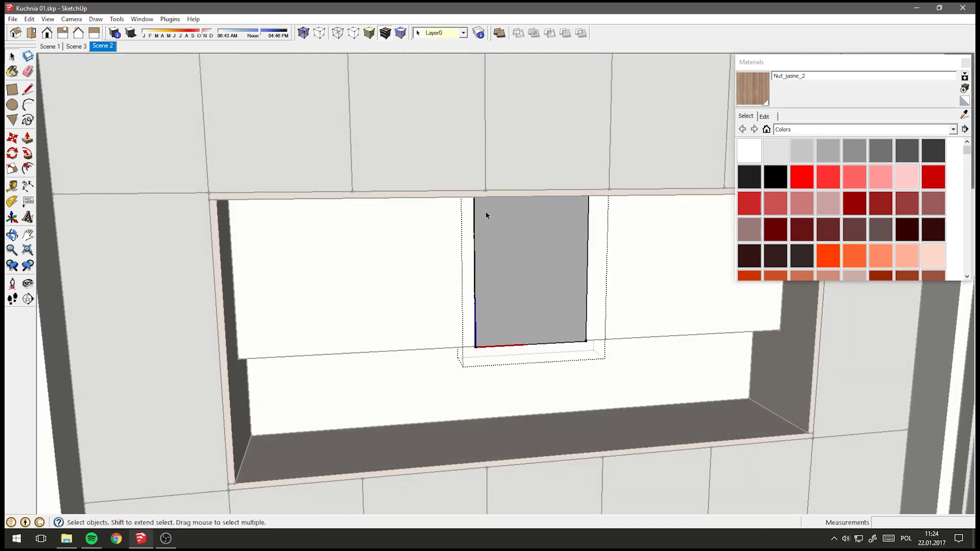
{"action": "mouse_move", "coordinate": [476, 237]}
{"action": "middle_mouse_down"}
{"action": "mouse_move", "coordinate": [468, 181]}
{"action": "mouse_move", "coordinate": [492, 219]}
{"action": "mouse_move", "coordinate": [500, 213]}
{"action": "mouse_move", "coordinate": [509, 247]}
{"action": "mouse_move", "coordinate": [459, 159]}
{"action": "mouse_move", "coordinate": [494, 206]}
{"action": "middle_mouse_up"}
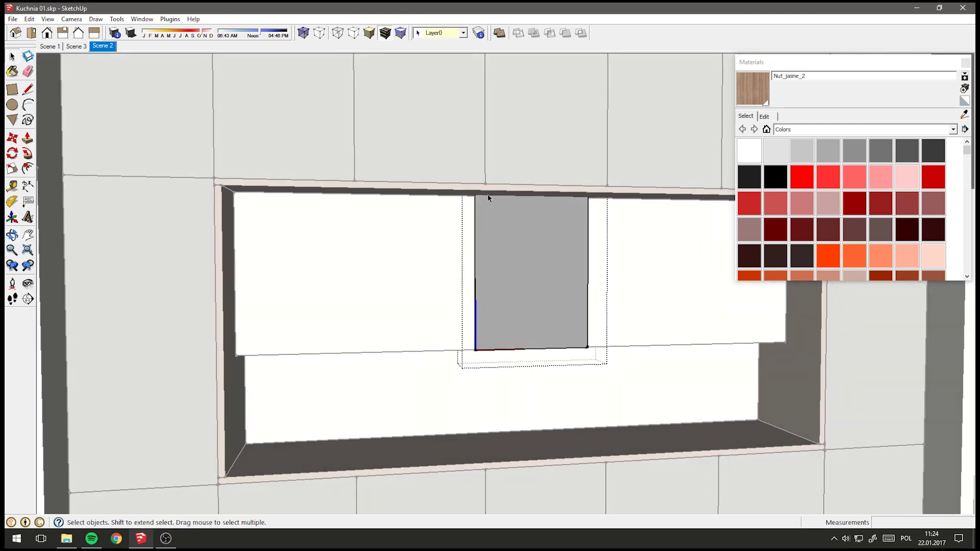
{"action": "mouse_move", "coordinate": [428, 195]}
{"action": "middle_mouse_down"}
{"action": "mouse_move", "coordinate": [437, 206]}
{"action": "mouse_move", "coordinate": [397, 168]}
{"action": "middle_mouse_up"}
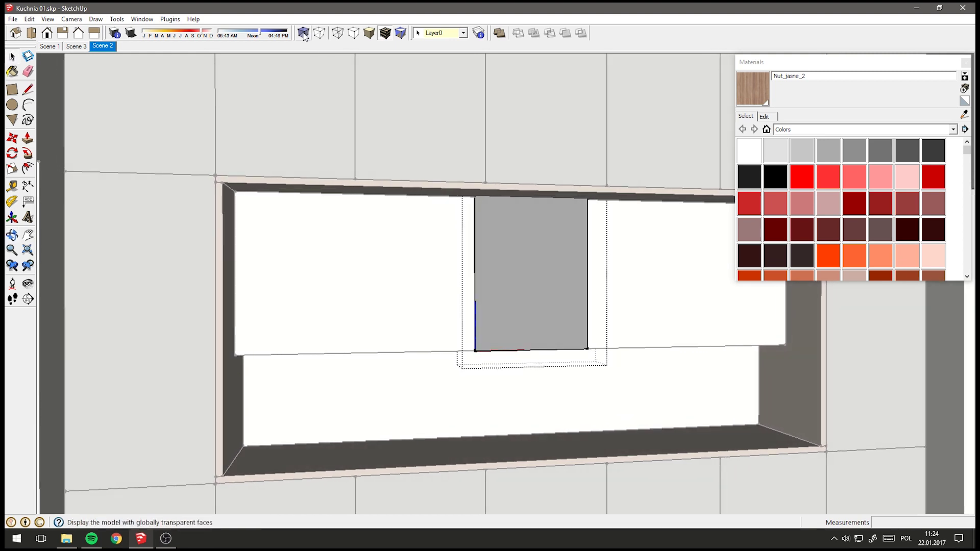
{"action": "mouse_move", "coordinate": [509, 209]}
{"action": "middle_mouse_down"}
{"action": "mouse_move", "coordinate": [516, 201]}
{"action": "mouse_move", "coordinate": [490, 203]}
{"action": "mouse_move", "coordinate": [510, 194]}
{"action": "middle_mouse_up"}
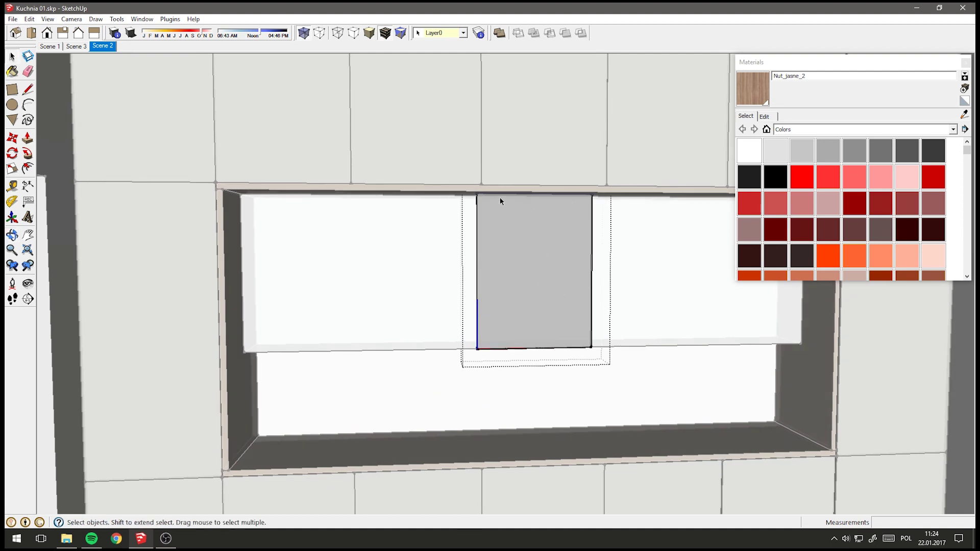
In Front view, move the grey front's top edge down 26 cm.
{"action": "mouse_move", "coordinate": [309, 79]}
{"action": "left_mouse_down"}
{"action": "mouse_move", "coordinate": [734, 263]}
{"action": "mouse_move", "coordinate": [721, 250]}
{"action": "left_mouse_up"}
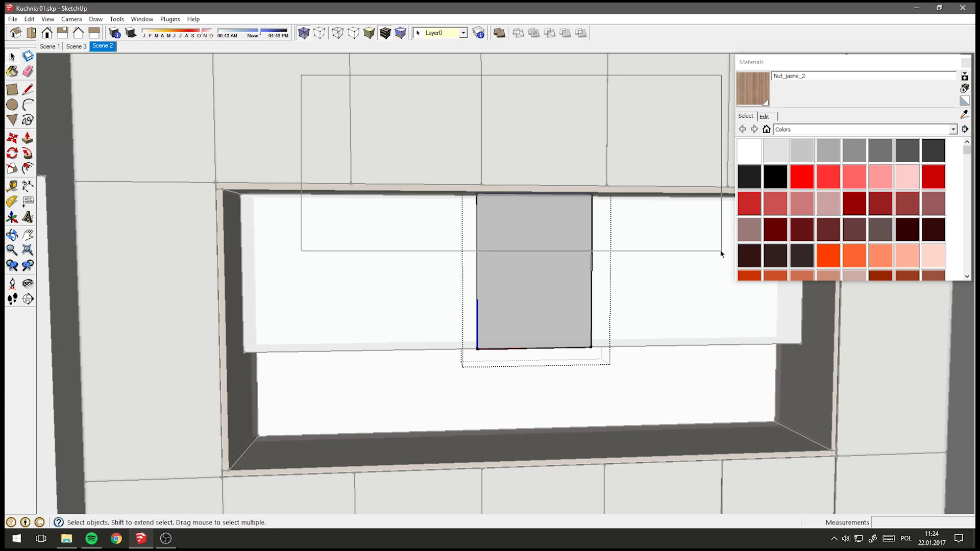
{"action": "scroll", "coordinate": [502, 200], "scroll_direction": "up", "scroll_amount": 5}
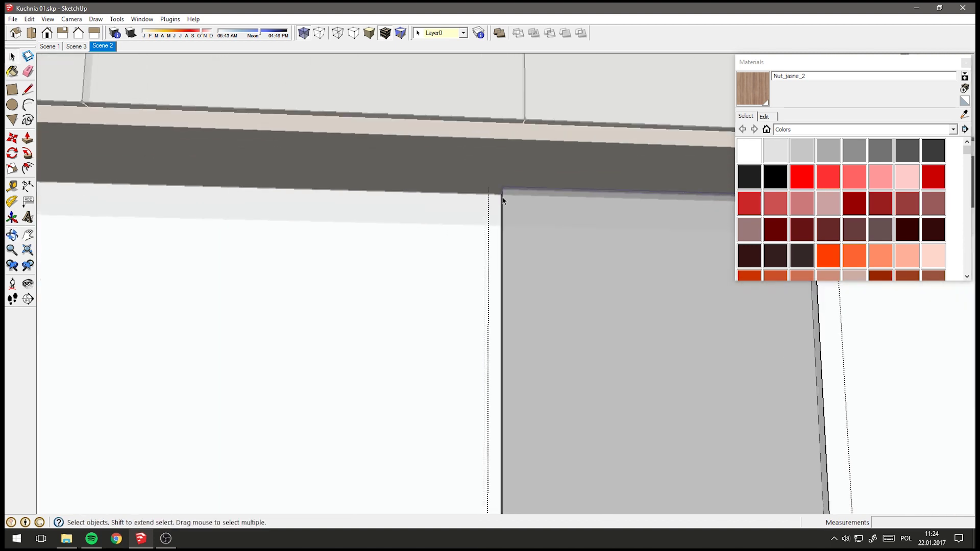
{"action": "key", "text": "F2"}
{"action": "key", "text": "m"}
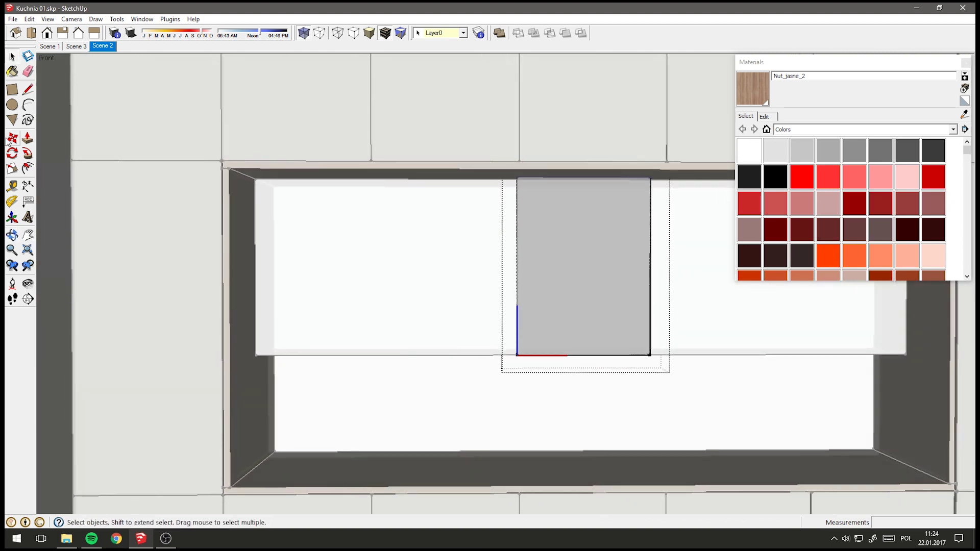
{"action": "left_click_drag", "start_coordinate": [566, 216], "coordinate": [567, 273]}
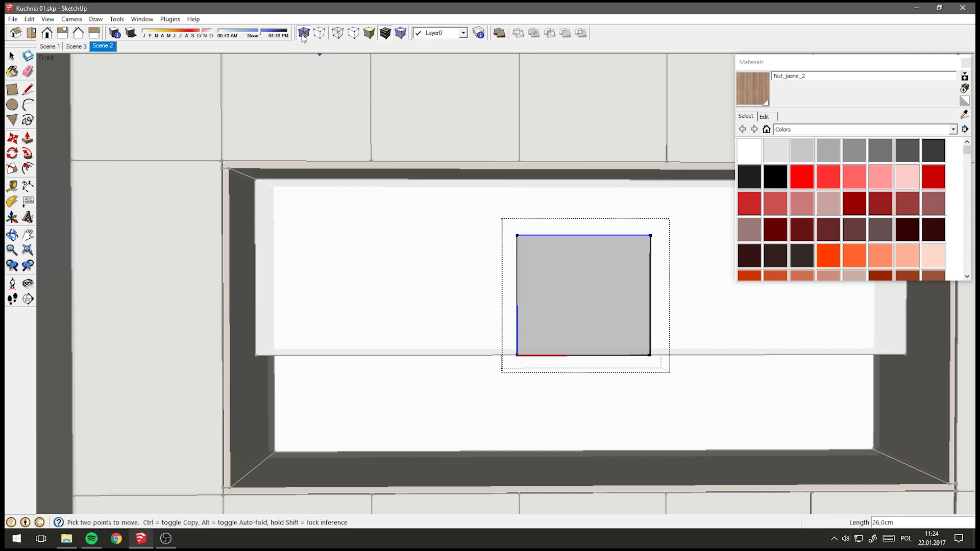
{"action": "scroll", "coordinate": [528, 246], "scroll_direction": "up", "scroll_amount": 2}
{"action": "mouse_move", "coordinate": [512, 229]}
{"action": "left_mouse_down"}
{"action": "mouse_move", "coordinate": [514, 254]}
{"action": "mouse_move", "coordinate": [395, 184]}
{"action": "mouse_move", "coordinate": [470, 132]}
{"action": "left_mouse_up"}
{"action": "middle_click_drag", "start_coordinate": [469, 131], "coordinate": [482, 226]}
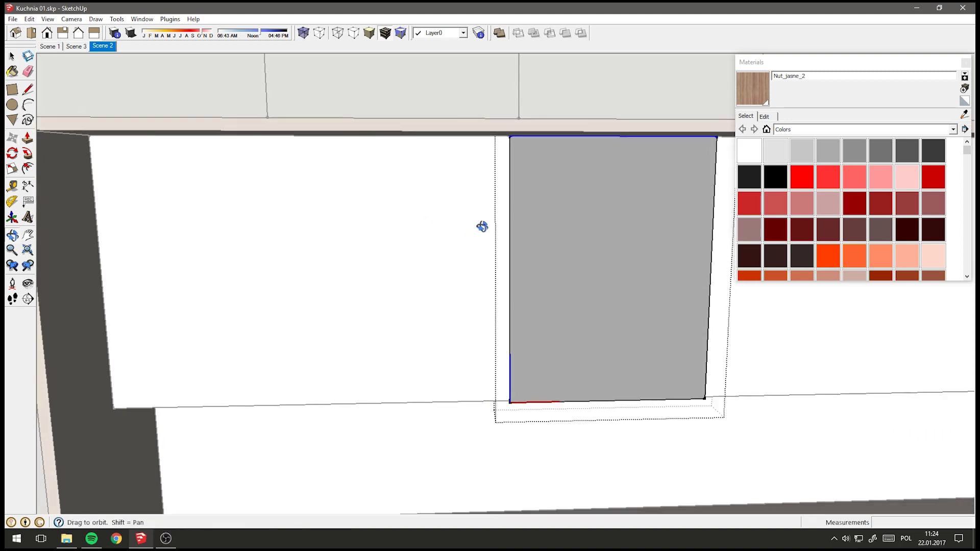
{"action": "key", "text": "space"}
{"action": "scroll", "coordinate": [448, 232], "scroll_direction": "down", "scroll_amount": 3}
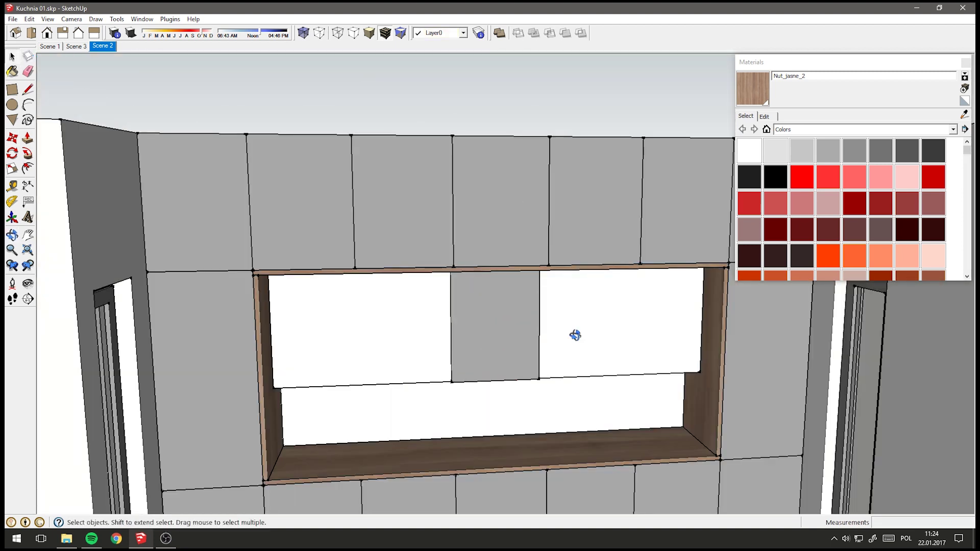
{"action": "mouse_move", "coordinate": [573, 334]}
{"action": "middle_mouse_down"}
{"action": "mouse_move", "coordinate": [539, 274]}
{"action": "mouse_move", "coordinate": [573, 293]}
{"action": "mouse_move", "coordinate": [512, 320]}
{"action": "middle_mouse_up"}
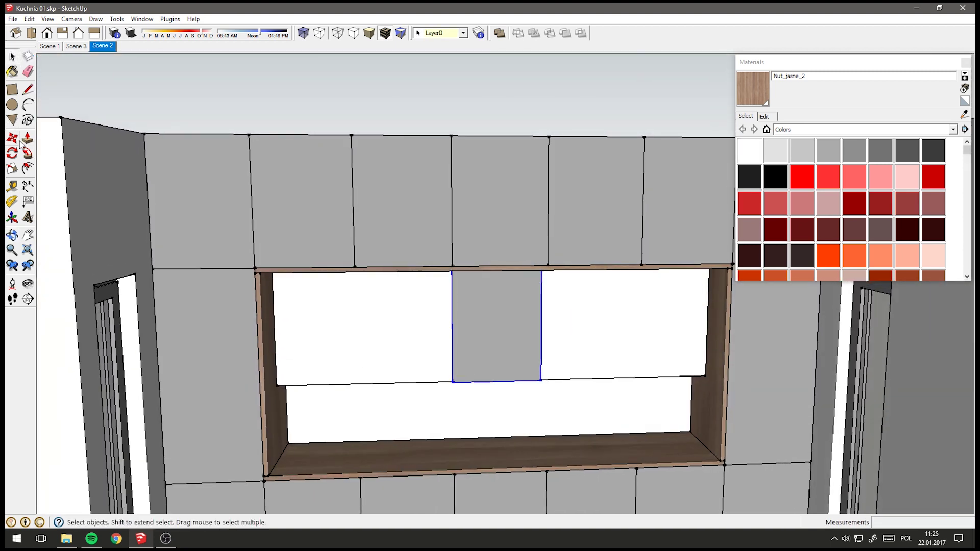
Copy the shortened grey front 60 cm to the right along the niche top.
{"action": "middle_click_drag", "start_coordinate": [275, 169], "coordinate": [485, 301]}
{"action": "key", "text": "m"}
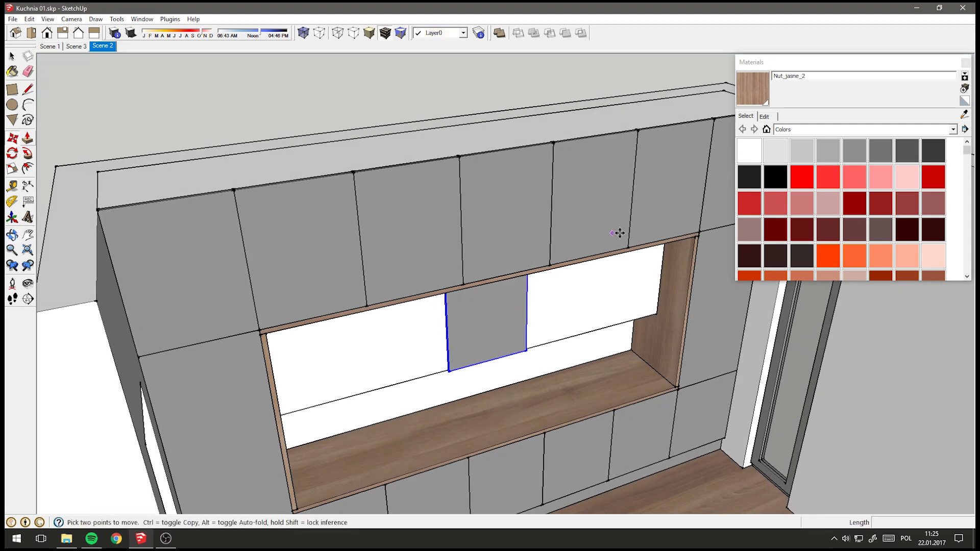
{"action": "scroll", "coordinate": [468, 298], "scroll_direction": "up", "scroll_amount": 3}
{"action": "scroll", "coordinate": [468, 291], "scroll_direction": "up", "scroll_amount": 2}
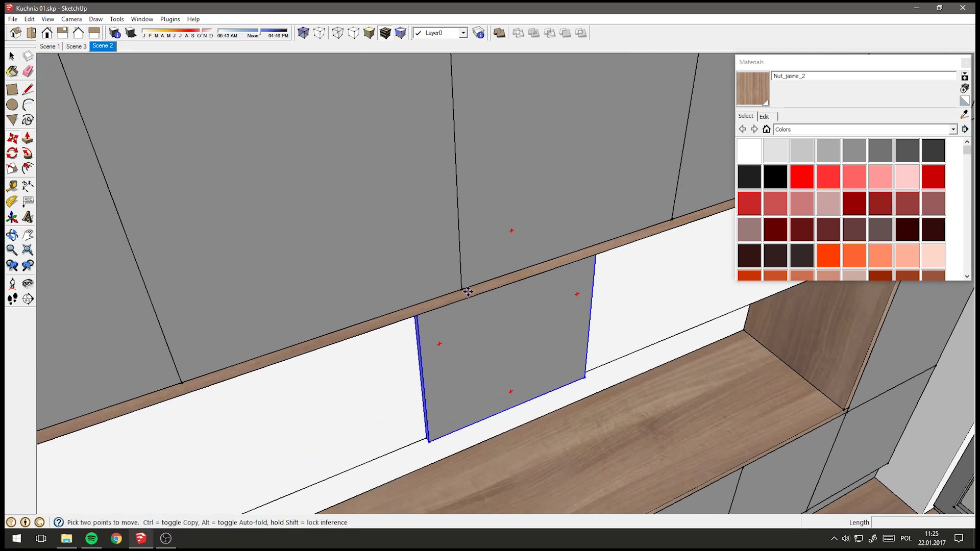
{"action": "left_click", "coordinate": [463, 290]}
{"action": "key", "text": "ctrl"}
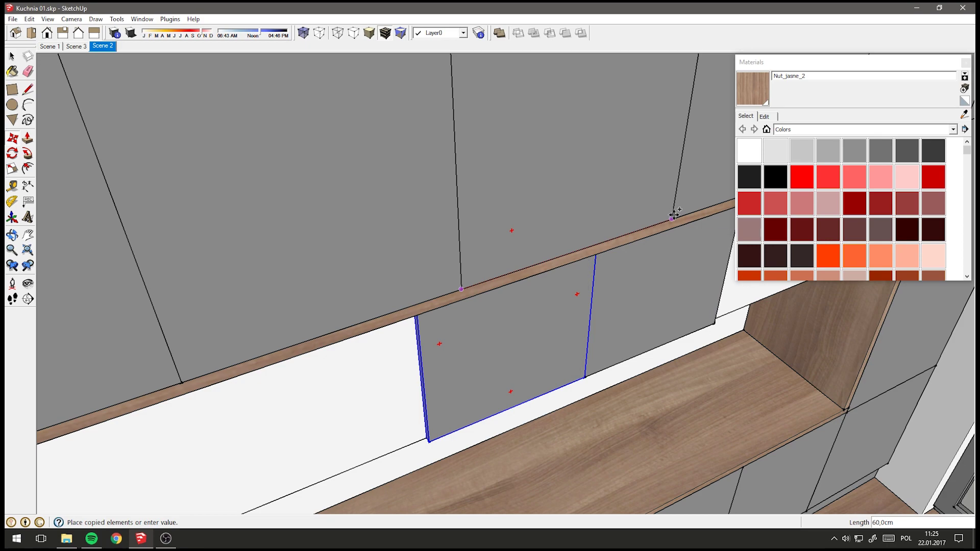
{"action": "left_click", "coordinate": [668, 217]}
{"action": "mouse_move", "coordinate": [668, 217]}
{"action": "middle_mouse_down"}
{"action": "mouse_move", "coordinate": [645, 227]}
{"action": "mouse_move", "coordinate": [473, 212]}
{"action": "mouse_move", "coordinate": [646, 154]}
{"action": "middle_mouse_up"}
{"action": "key", "text": "space"}
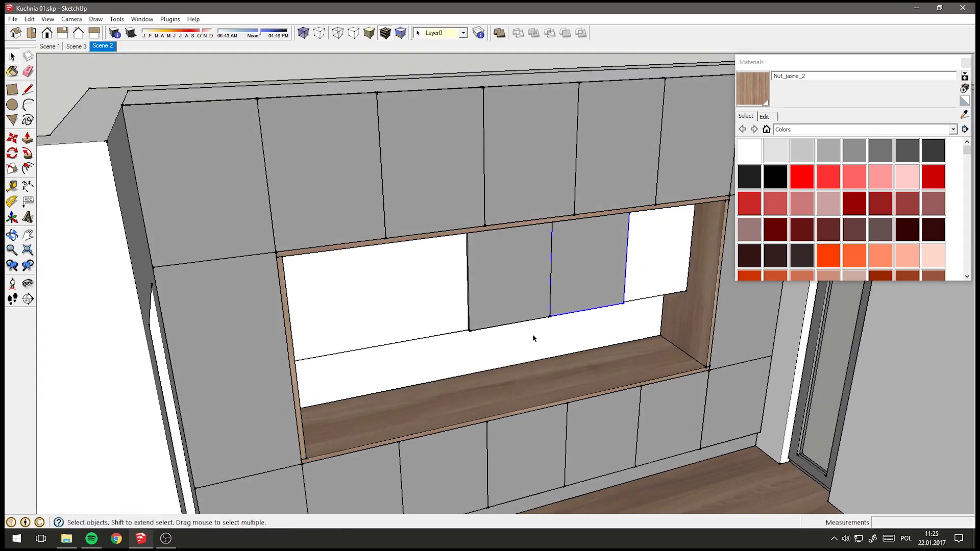
Copy the original niche front one slot to the left.
{"action": "left_click", "coordinate": [12, 139]}
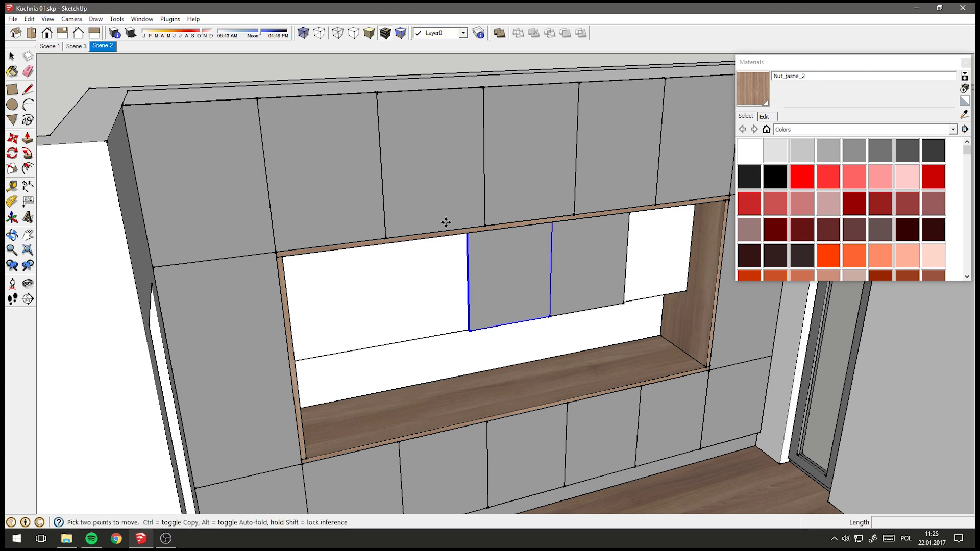
{"action": "scroll", "coordinate": [490, 217], "scroll_direction": "up", "scroll_amount": 3}
{"action": "left_click", "coordinate": [502, 231]}
{"action": "key", "text": "ctrl"}
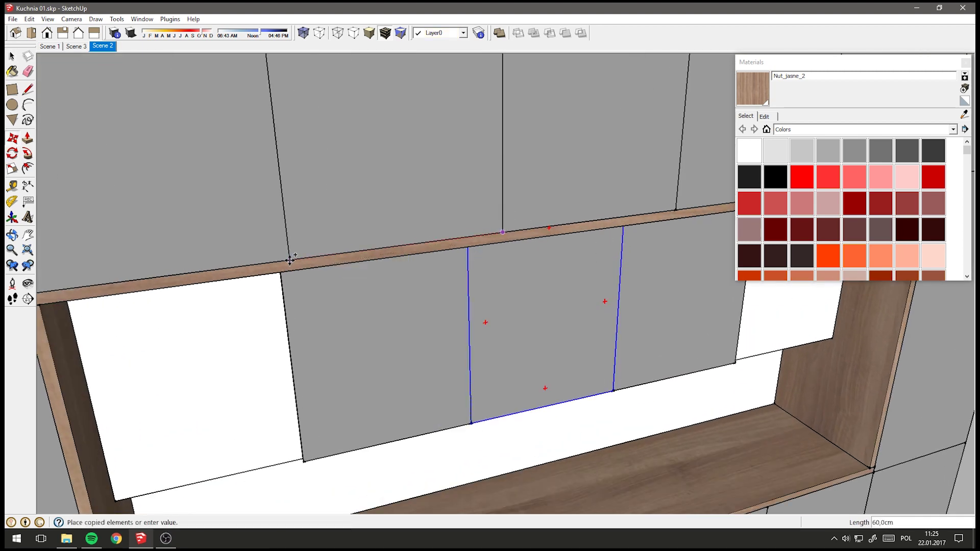
{"action": "left_click", "coordinate": [289, 259]}
{"action": "scroll", "coordinate": [293, 255], "scroll_direction": "down", "scroll_amount": 5}
{"action": "scroll", "coordinate": [422, 262], "scroll_direction": "up", "scroll_amount": 1}
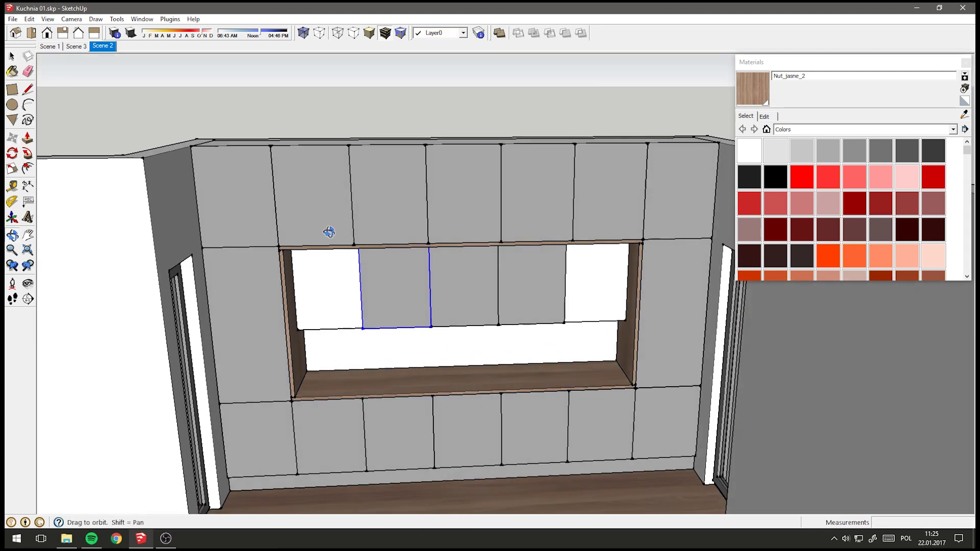
{"action": "left_click", "coordinate": [10, 56]}
In front view, copy the leftmost grey front into the empty left slot.
{"action": "key", "text": "F3"}
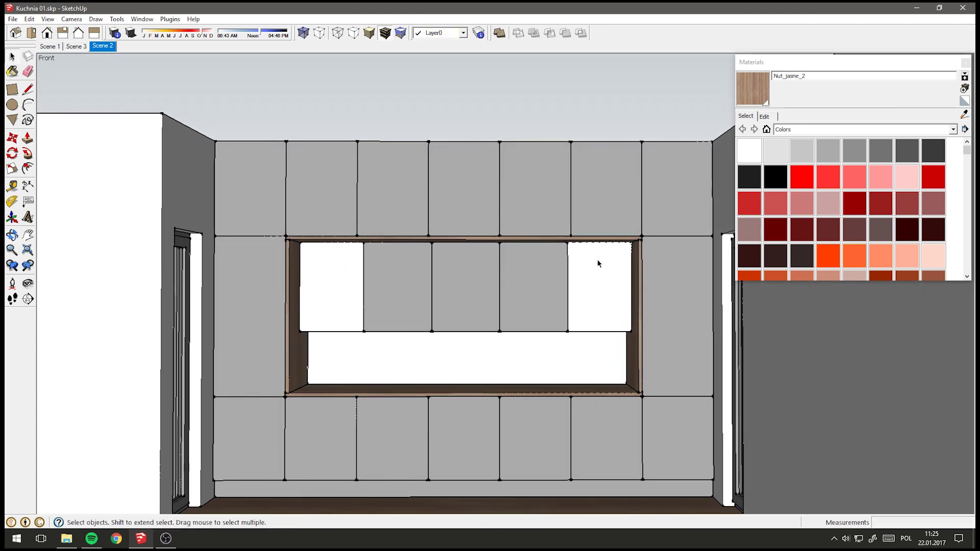
{"action": "left_click", "coordinate": [388, 303]}
{"action": "left_click", "coordinate": [12, 139]}
{"action": "scroll", "coordinate": [430, 328], "scroll_direction": "up", "scroll_amount": 2}
{"action": "scroll", "coordinate": [427, 306], "scroll_direction": "up", "scroll_amount": 2}
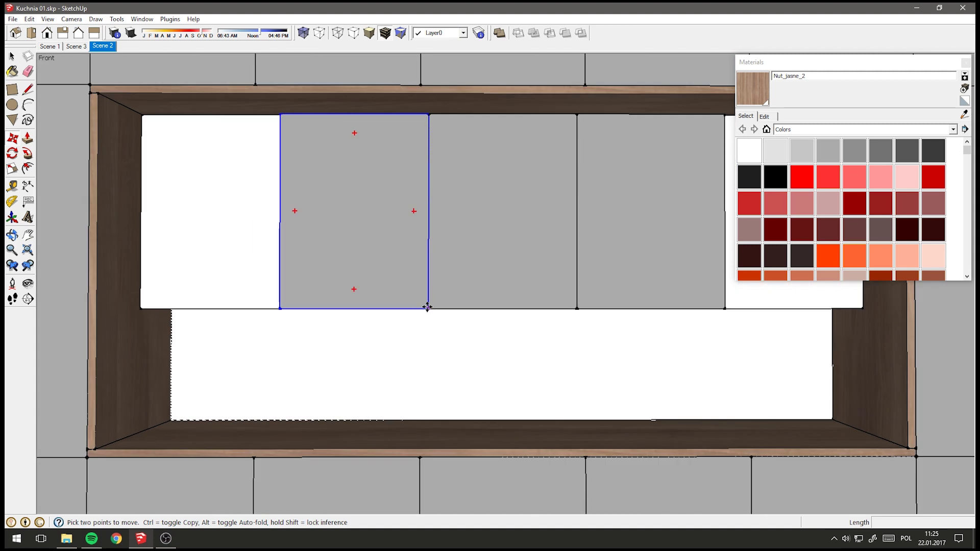
{"action": "left_click", "coordinate": [431, 309]}
{"action": "key", "text": "ctrl"}
{"action": "left_click", "coordinate": [278, 308]}
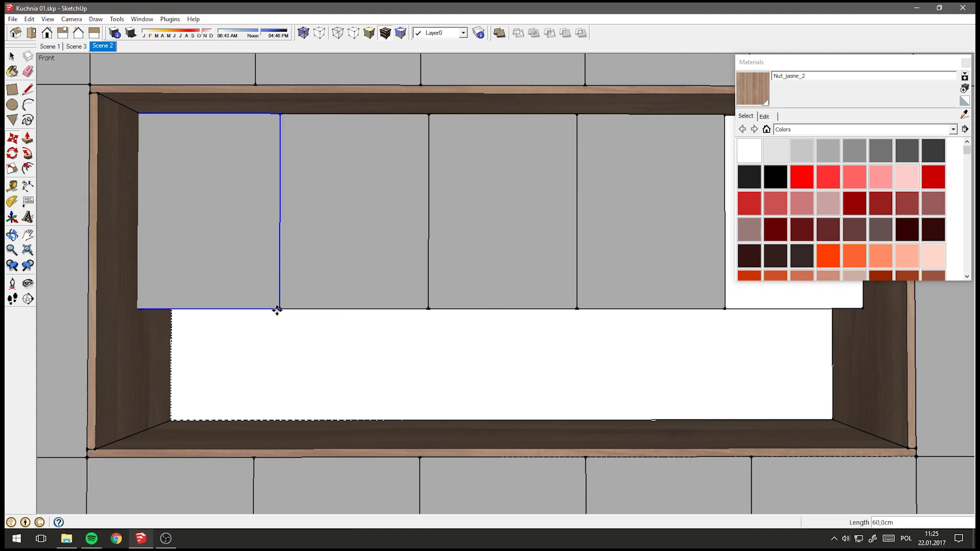
{"action": "left_click", "coordinate": [12, 56]}
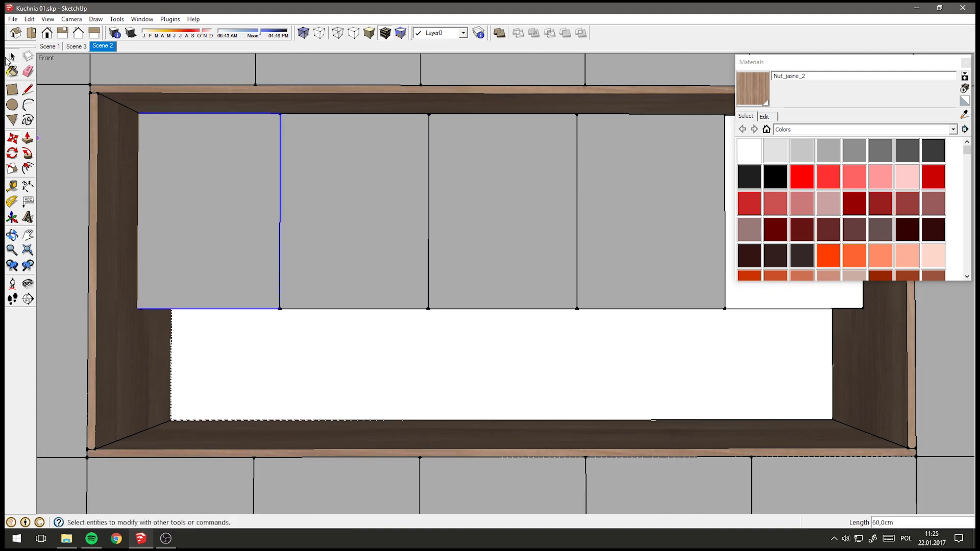
Make the leftmost niche front unique, open it, and select its left edge.
{"action": "right_click", "coordinate": [197, 148]}
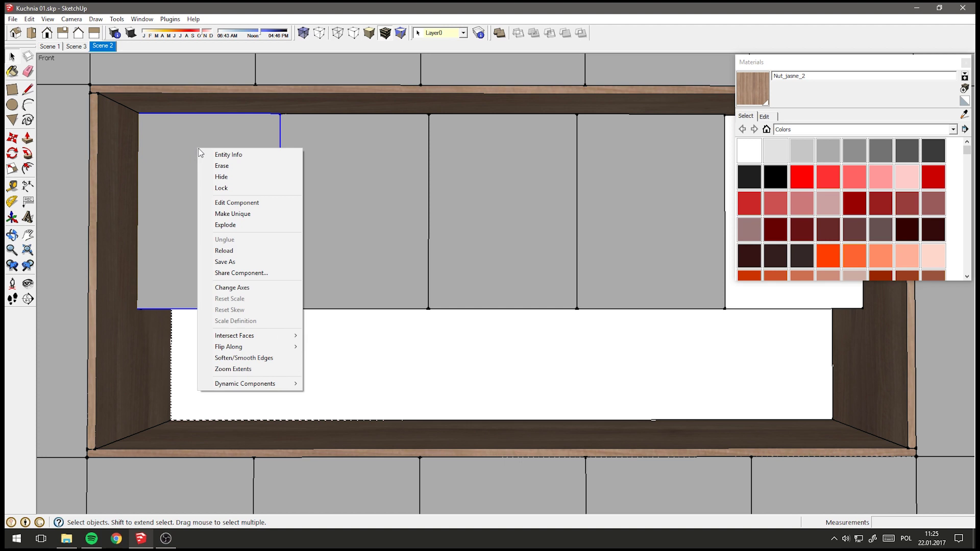
{"action": "left_click", "coordinate": [253, 214]}
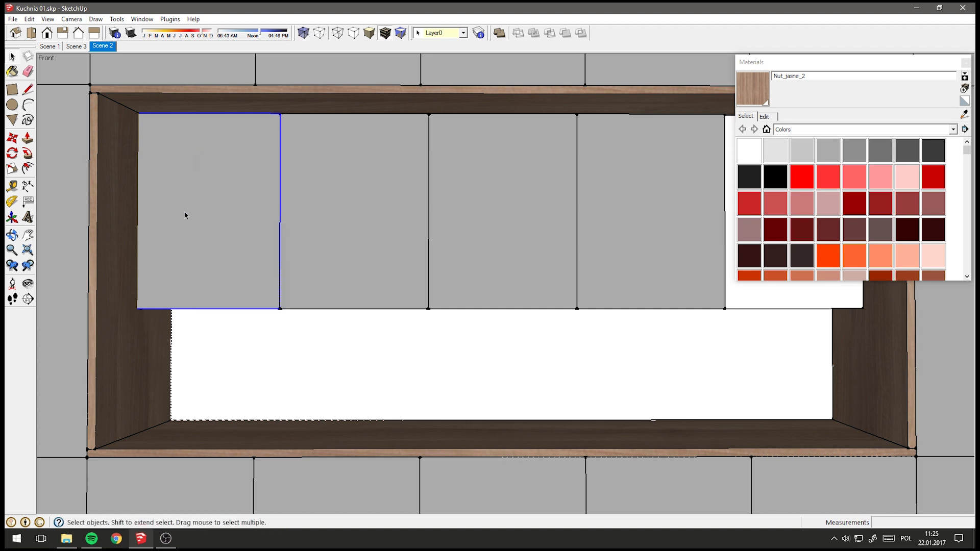
{"action": "mouse_move", "coordinate": [185, 215]}
{"action": "middle_mouse_down", "text": "shift"}
{"action": "mouse_move", "coordinate": [230, 203]}
{"action": "mouse_move", "coordinate": [214, 200]}
{"action": "middle_mouse_up", "text": "shift"}
{"action": "double_click", "coordinate": [234, 201]}
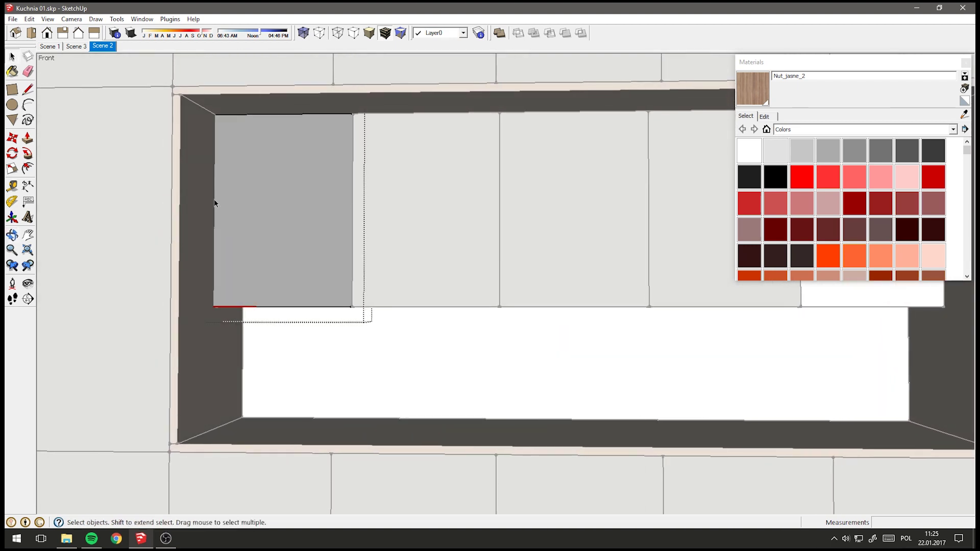
{"action": "left_click_drag", "start_coordinate": [58, 67], "coordinate": [301, 358]}
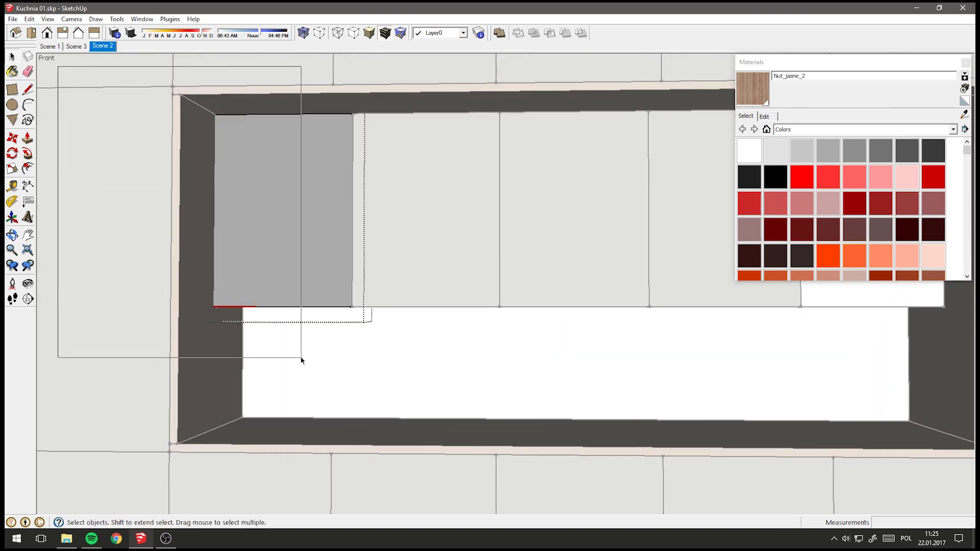
{"action": "middle_click_drag", "start_coordinate": [177, 252], "coordinate": [181, 151]}
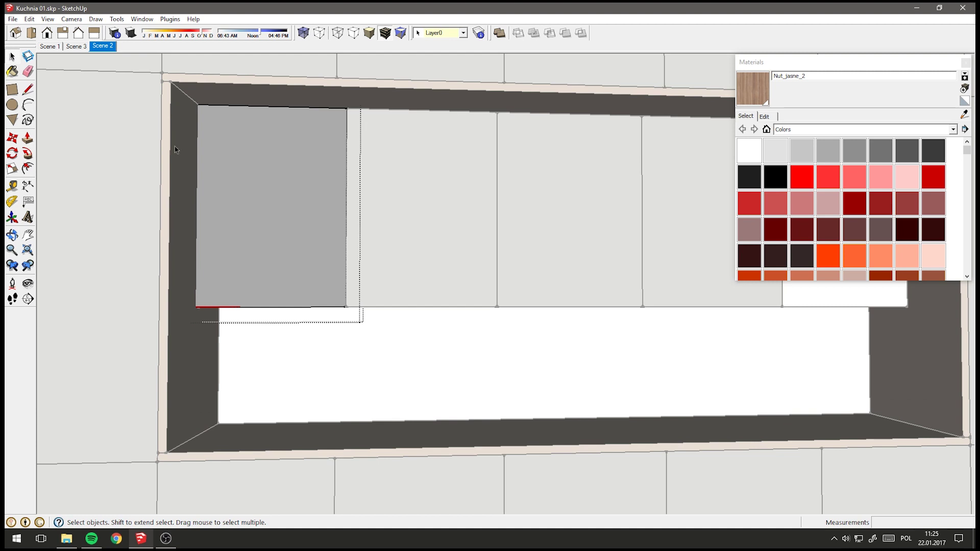
Move the left edge sideways so the front reaches the niche's left side.
{"action": "left_click", "coordinate": [13, 139]}
{"action": "left_click", "coordinate": [224, 161]}
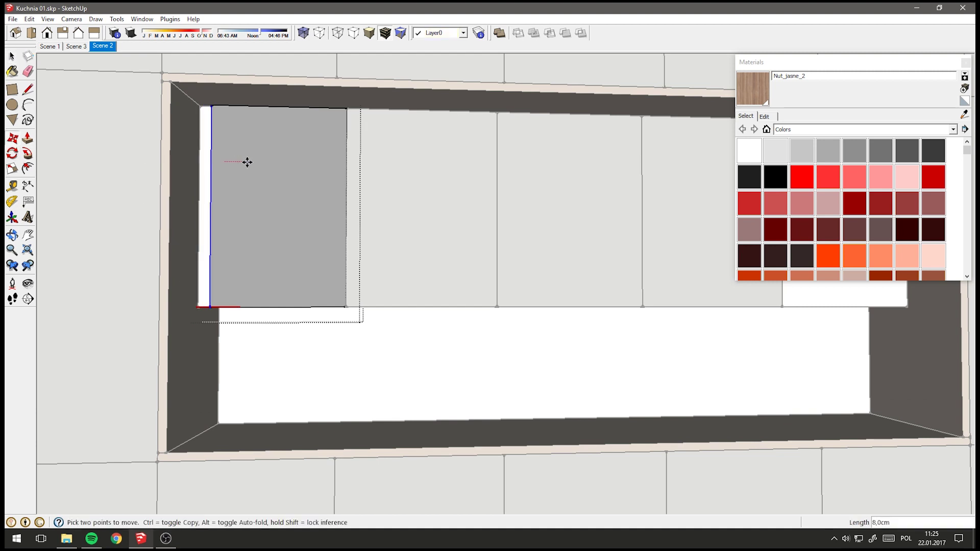
{"action": "left_click", "coordinate": [289, 163]}
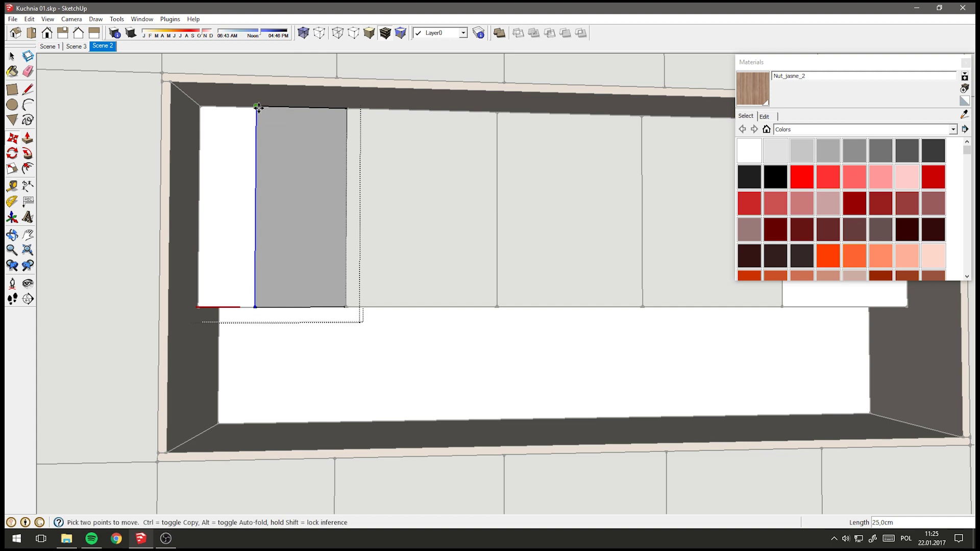
{"action": "left_click", "coordinate": [257, 107]}
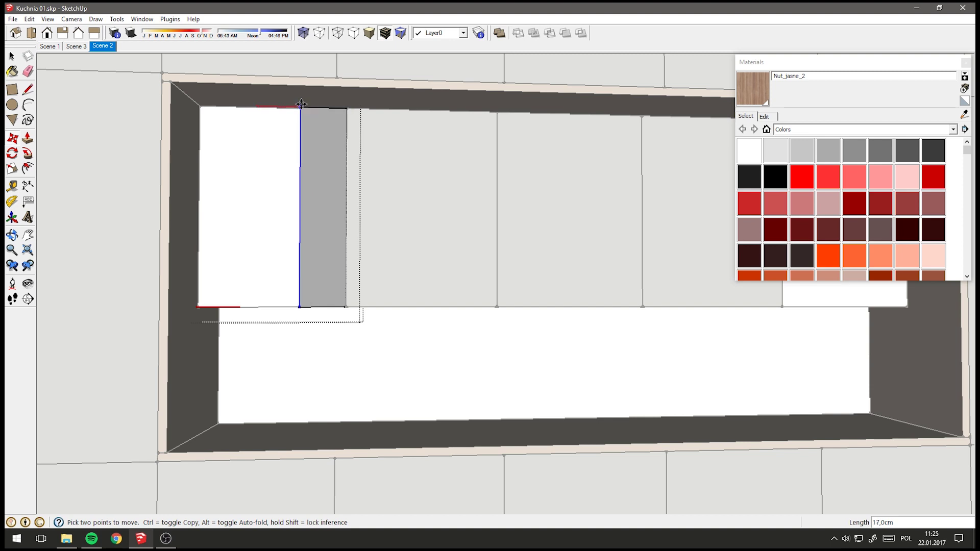
{"action": "left_click", "coordinate": [185, 178]}
{"action": "scroll", "coordinate": [284, 203], "scroll_direction": "down", "scroll_amount": 2}
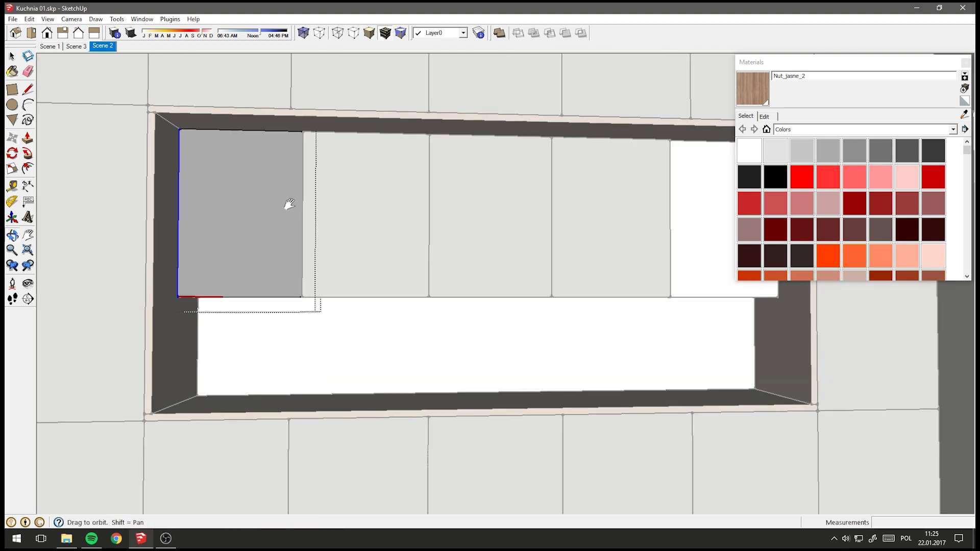
{"action": "key", "text": "space"}
{"action": "scroll", "coordinate": [304, 147], "scroll_direction": "down", "scroll_amount": 2}
{"action": "middle_click_drag", "start_coordinate": [285, 132], "coordinate": [300, 127]}
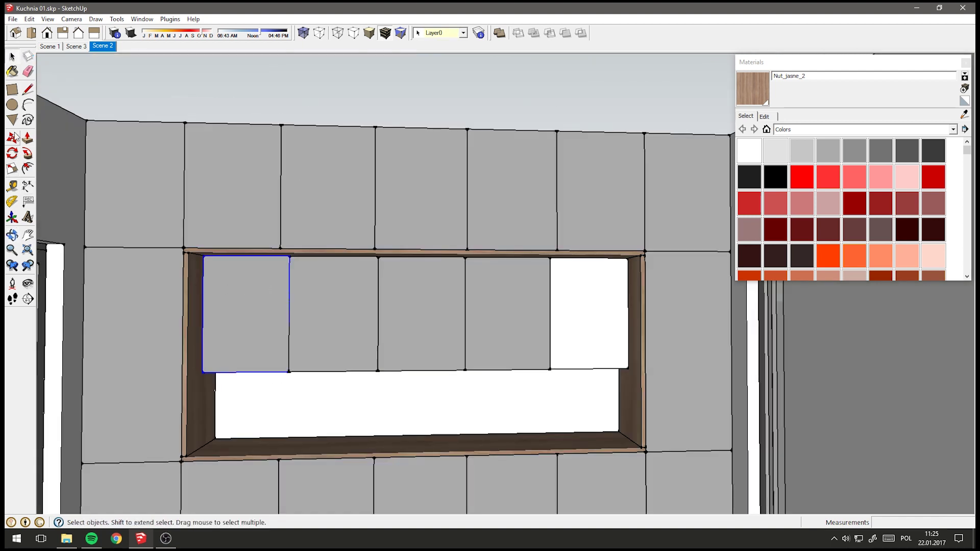
{"action": "left_click", "coordinate": [12, 138]}
{"action": "scroll", "coordinate": [296, 374], "scroll_direction": "up", "scroll_amount": 2}
{"action": "scroll", "coordinate": [311, 379], "scroll_direction": "up", "scroll_amount": 2}
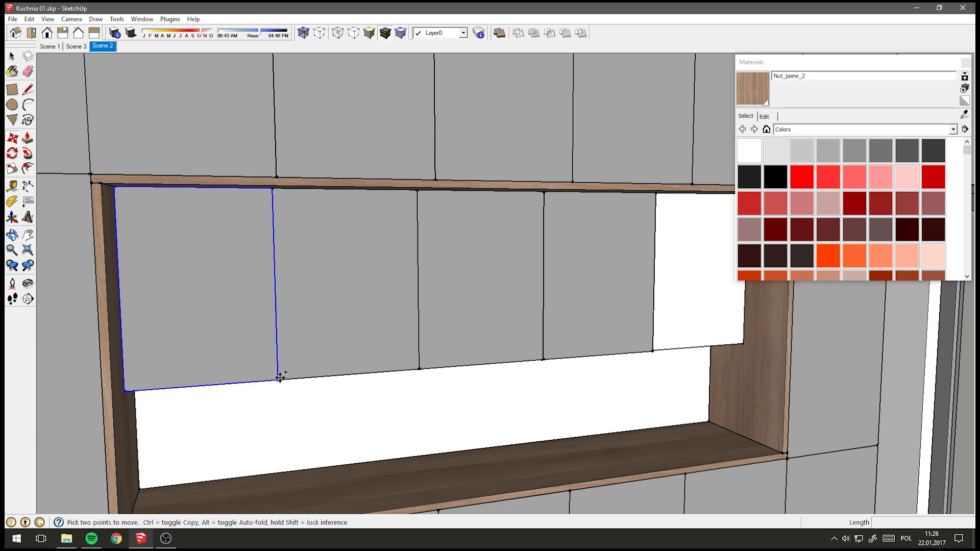
Copy a gray panel to the right end of the panel row under the niche's top.
{"action": "left_click", "coordinate": [279, 379]}
{"action": "key", "text": "ctrl"}
{"action": "mouse_move", "coordinate": [328, 376]}
{"action": "middle_mouse_down"}
{"action": "mouse_move", "coordinate": [428, 361]}
{"action": "mouse_move", "coordinate": [551, 382]}
{"action": "mouse_move", "coordinate": [534, 350]}
{"action": "middle_mouse_up"}
{"action": "left_click", "coordinate": [553, 380]}
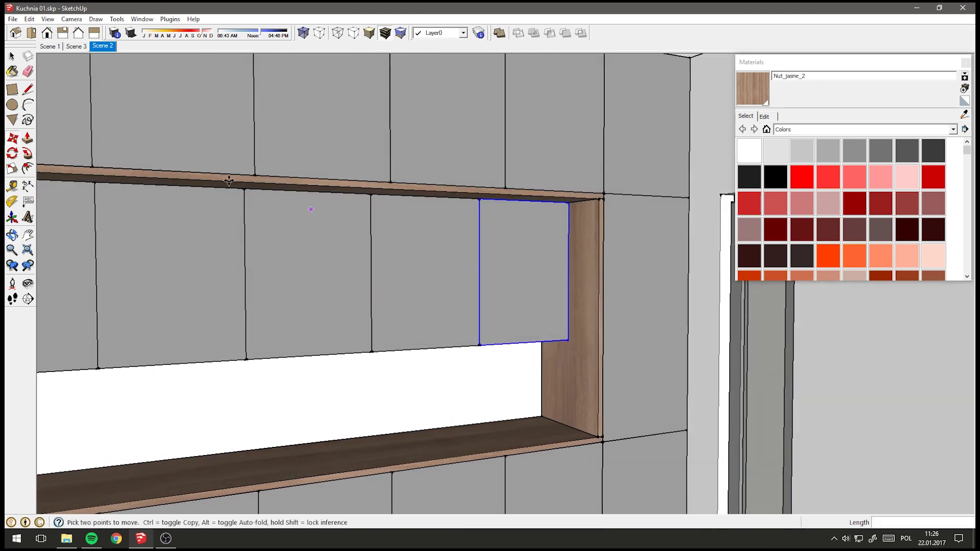
Orbit out and around to review the cabinet wall and look down into the niche.
{"action": "left_click", "coordinate": [12, 71]}
{"action": "middle_click_drag", "start_coordinate": [367, 123], "coordinate": [501, 181]}
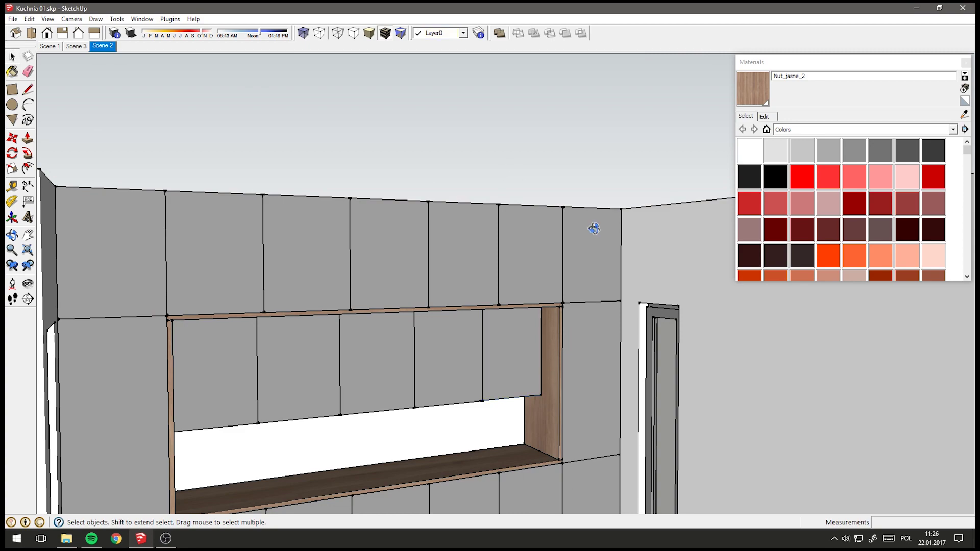
{"action": "mouse_move", "coordinate": [594, 229]}
{"action": "middle_mouse_down"}
{"action": "mouse_move", "coordinate": [406, 334]}
{"action": "mouse_move", "coordinate": [411, 251]}
{"action": "mouse_move", "coordinate": [395, 236]}
{"action": "mouse_move", "coordinate": [473, 199]}
{"action": "mouse_move", "coordinate": [568, 186]}
{"action": "middle_mouse_up"}
{"action": "scroll", "coordinate": [487, 275], "scroll_direction": "up", "scroll_amount": 3}
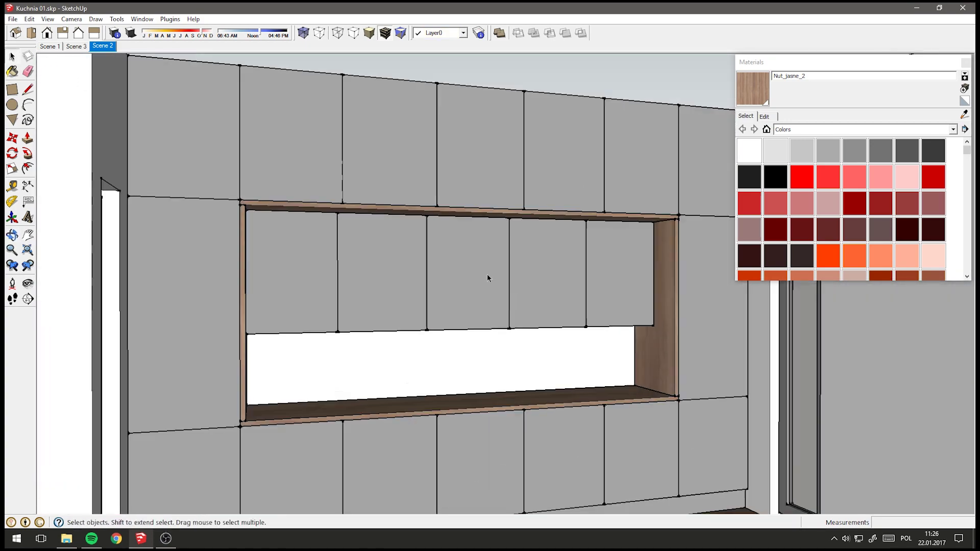
{"action": "mouse_move", "coordinate": [487, 278]}
{"action": "middle_mouse_down"}
{"action": "mouse_move", "coordinate": [512, 214]}
{"action": "mouse_move", "coordinate": [485, 151]}
{"action": "mouse_move", "coordinate": [380, 151]}
{"action": "mouse_move", "coordinate": [229, 285]}
{"action": "middle_mouse_up"}
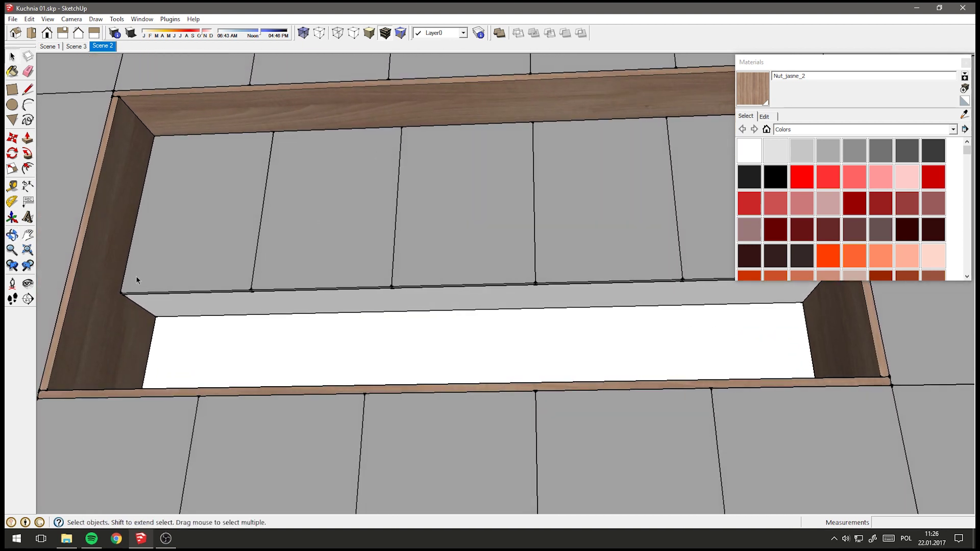
Sample the gray panel colour and orbit to a frontal view of the niche.
{"action": "left_click", "coordinate": [11, 72]}
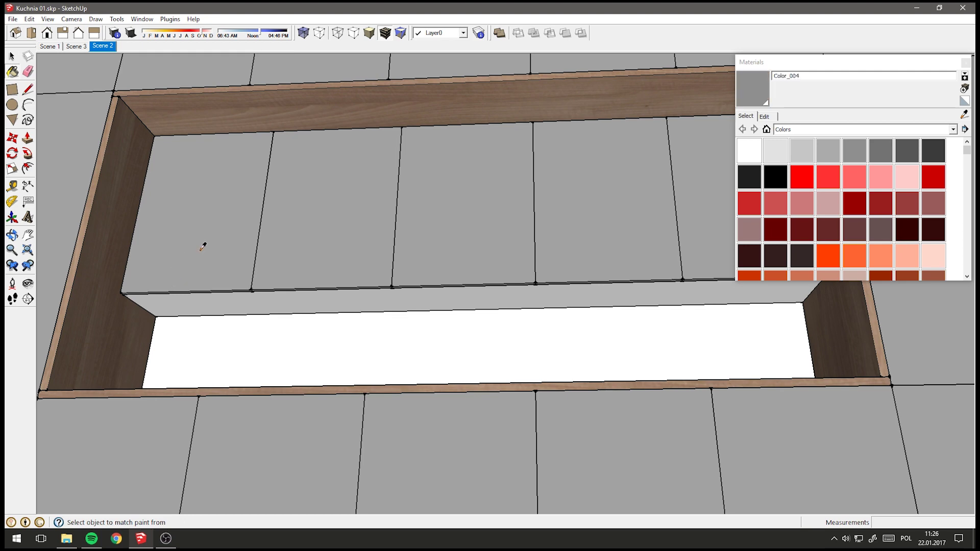
{"action": "left_click", "coordinate": [276, 296]}
{"action": "mouse_move", "coordinate": [245, 280]}
{"action": "middle_mouse_down"}
{"action": "mouse_move", "coordinate": [171, 284]}
{"action": "mouse_move", "coordinate": [234, 313]}
{"action": "mouse_move", "coordinate": [185, 337]}
{"action": "mouse_move", "coordinate": [201, 313]}
{"action": "mouse_move", "coordinate": [162, 282]}
{"action": "middle_mouse_up"}
{"action": "left_click", "coordinate": [11, 57]}
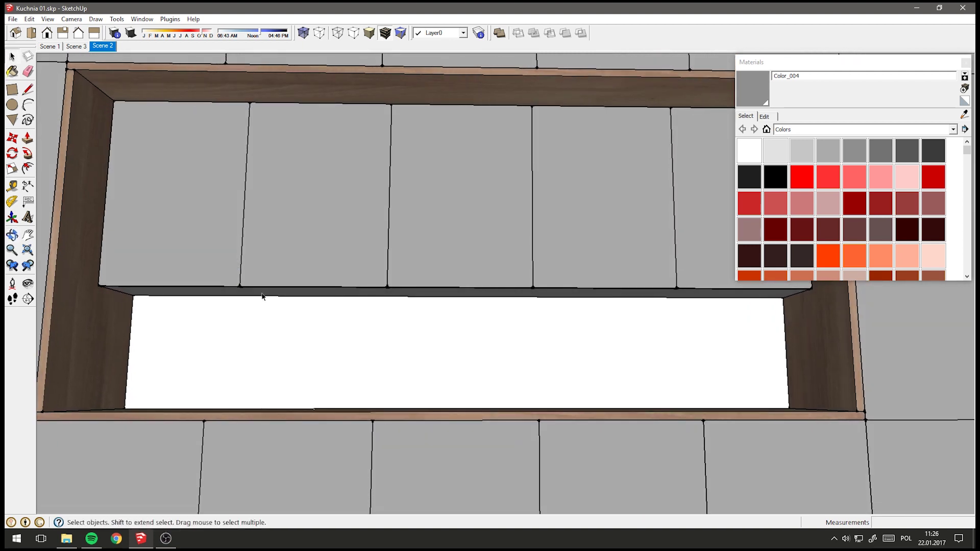
{"action": "mouse_move", "coordinate": [274, 335]}
{"action": "middle_mouse_down"}
{"action": "mouse_move", "coordinate": [240, 365]}
{"action": "mouse_move", "coordinate": [196, 344]}
{"action": "middle_mouse_up"}
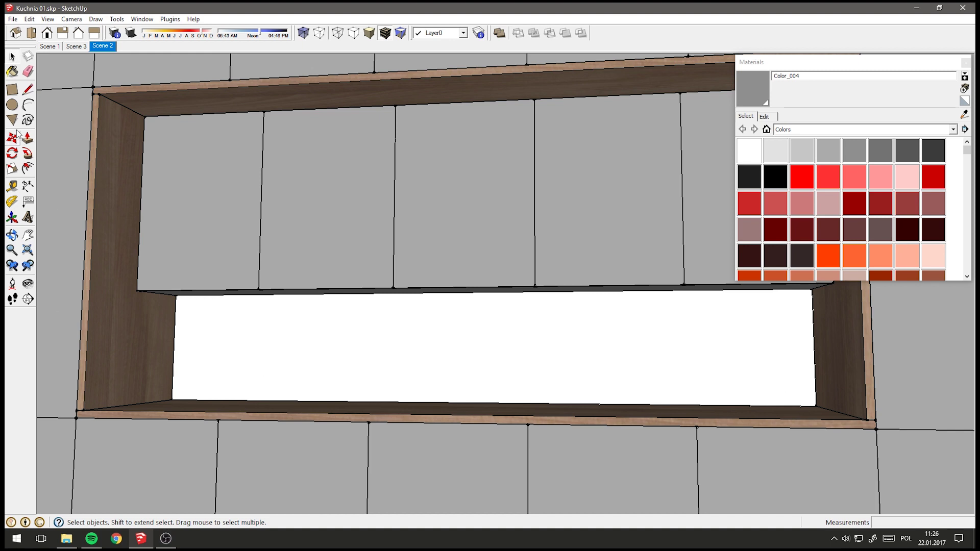
Draw a 294 × 50 cm rectangle on the niche's back wall and pull it 2 cm thick.
{"action": "left_click", "coordinate": [14, 92]}
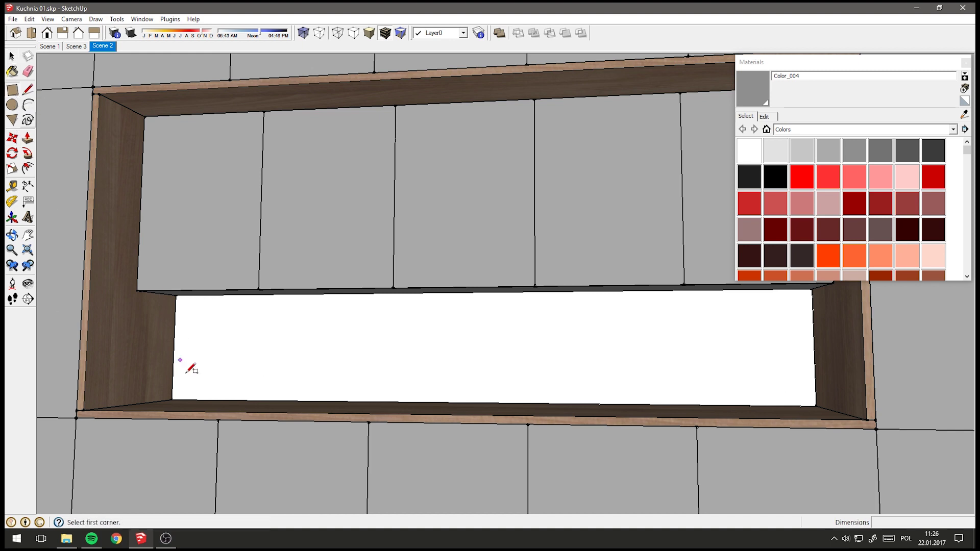
{"action": "scroll", "coordinate": [174, 401], "scroll_direction": "up", "scroll_amount": 2}
{"action": "scroll", "coordinate": [192, 389], "scroll_direction": "down", "scroll_amount": 2}
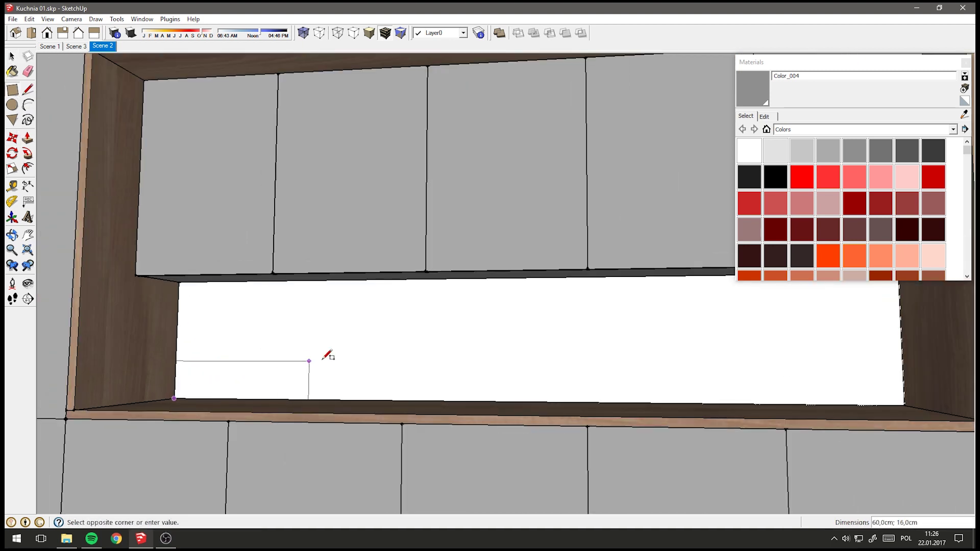
{"action": "mouse_move", "coordinate": [329, 354]}
{"action": "middle_mouse_down"}
{"action": "mouse_move", "coordinate": [201, 340]}
{"action": "mouse_move", "coordinate": [535, 306]}
{"action": "middle_mouse_up"}
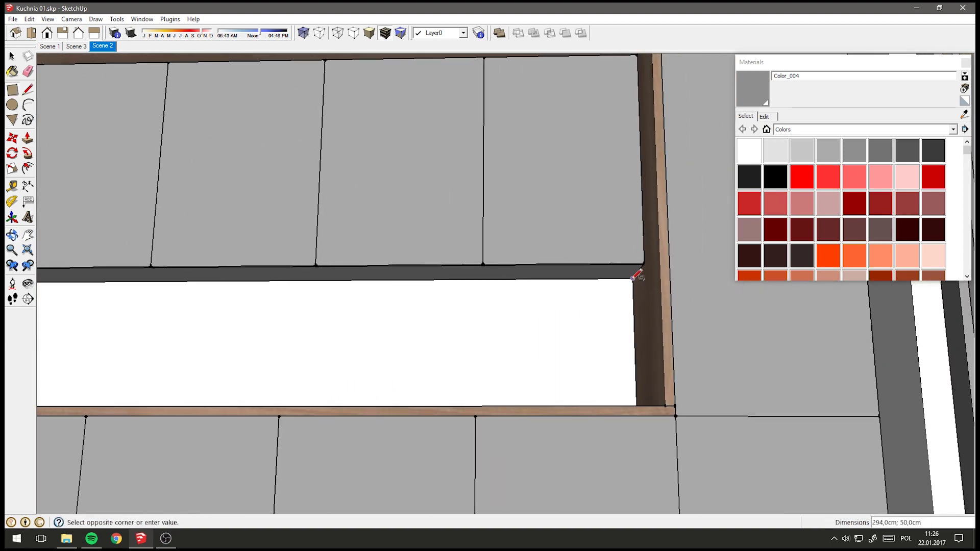
{"action": "middle_click_drag", "start_coordinate": [580, 280], "coordinate": [621, 344]}
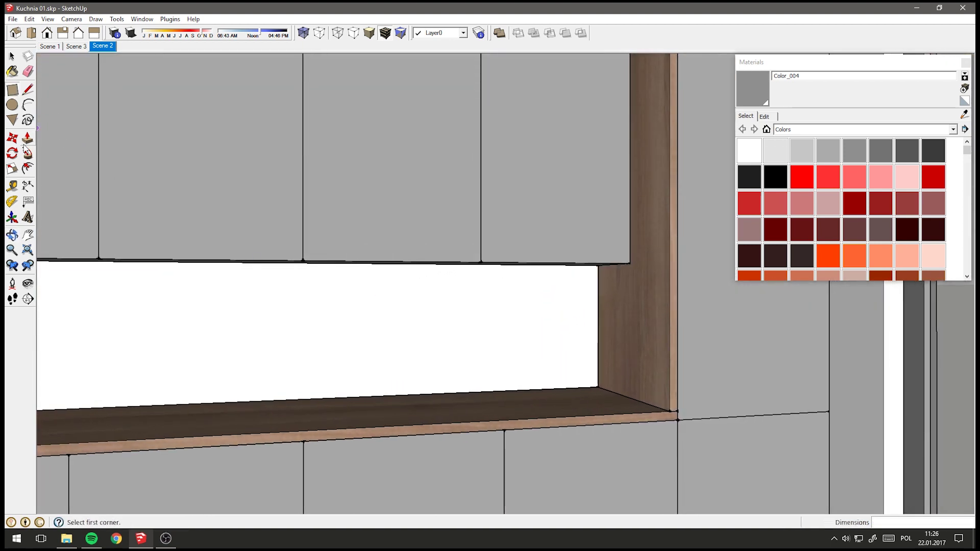
{"action": "left_click", "coordinate": [28, 138]}
{"action": "type", "text": "2"}
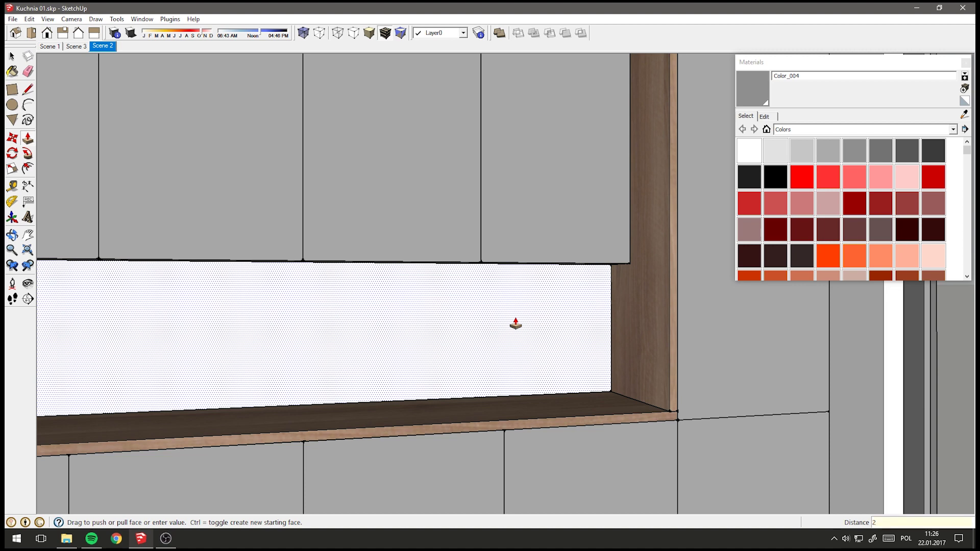
{"action": "key", "text": "Return"}
Make the back panel a group and paint it gray with Color_004.
{"action": "key", "text": "space"}
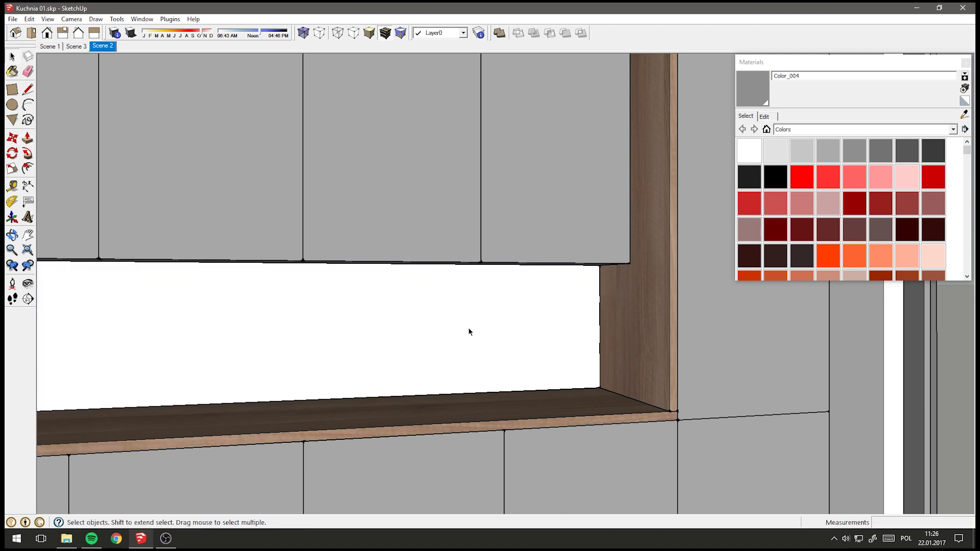
{"action": "left_click", "coordinate": [467, 327]}
{"action": "right_click", "coordinate": [470, 318]}
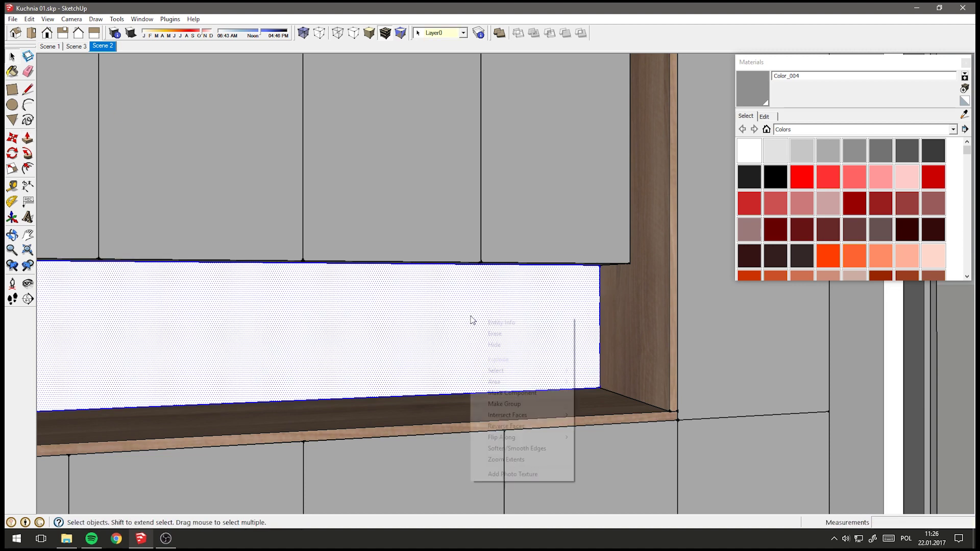
{"action": "left_click", "coordinate": [534, 405]}
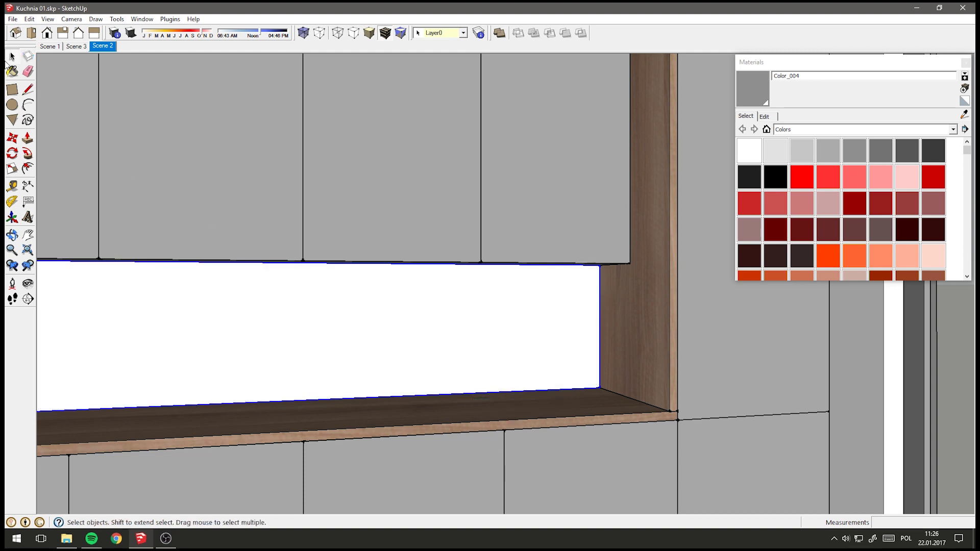
{"action": "left_click", "coordinate": [12, 70]}
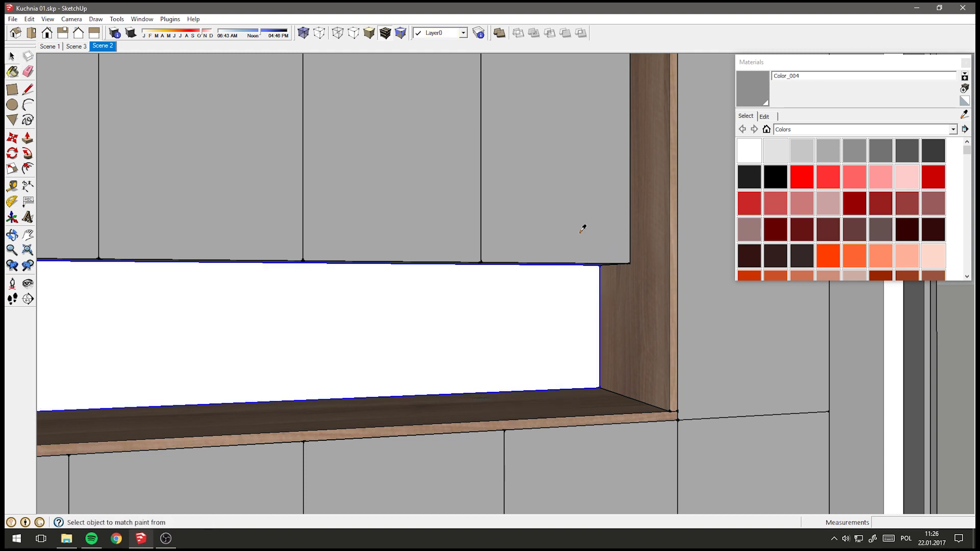
{"action": "left_click", "coordinate": [533, 346]}
{"action": "mouse_move", "coordinate": [546, 280]}
{"action": "middle_mouse_down"}
{"action": "mouse_move", "coordinate": [584, 352]}
{"action": "mouse_move", "coordinate": [87, 122]}
{"action": "middle_mouse_up"}
Orbit and zoom to face the lower cabinet doors beneath the wood-lined niche.
{"action": "key", "text": "space"}
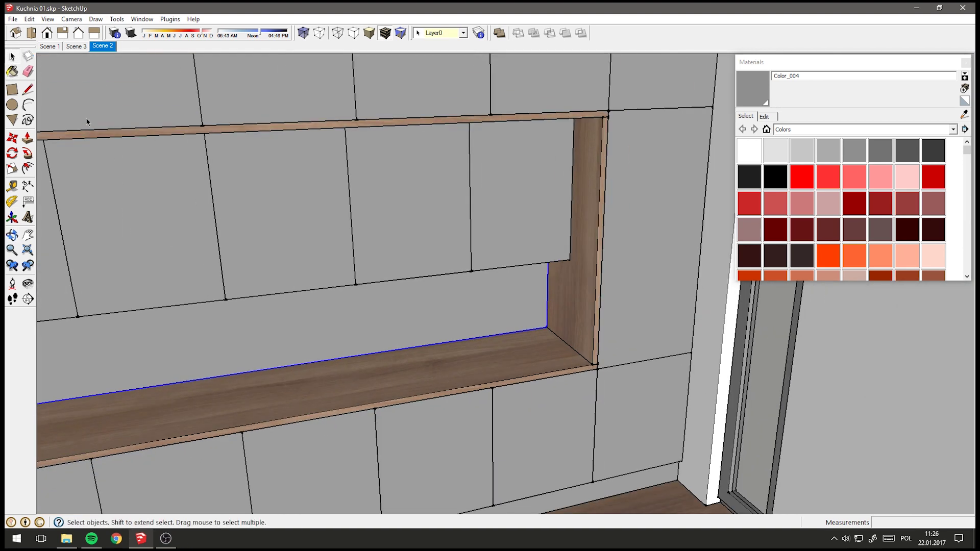
{"action": "scroll", "coordinate": [551, 323], "scroll_direction": "down", "scroll_amount": 3}
{"action": "scroll", "coordinate": [490, 179], "scroll_direction": "down", "scroll_amount": 5}
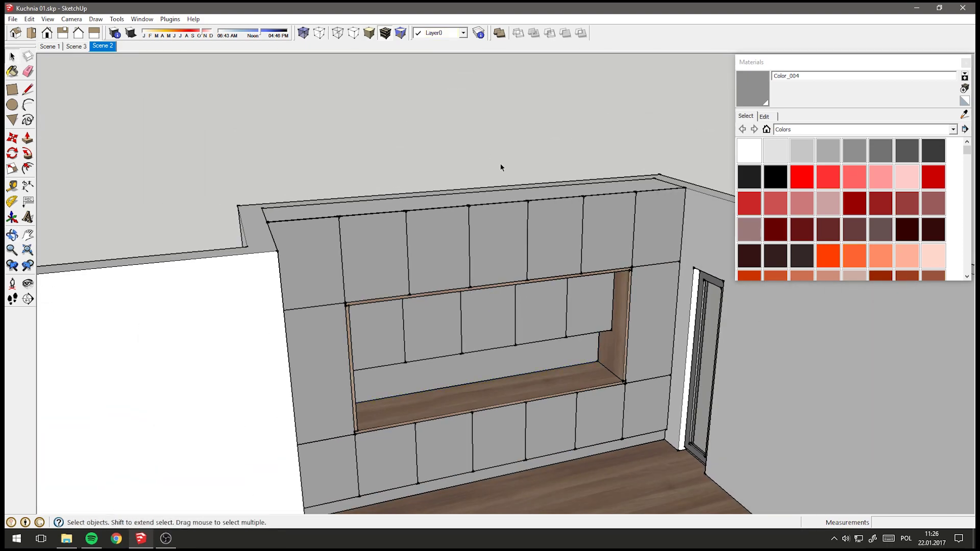
{"action": "mouse_move", "coordinate": [500, 167]}
{"action": "middle_mouse_down"}
{"action": "mouse_move", "coordinate": [427, 446]}
{"action": "mouse_move", "coordinate": [357, 372]}
{"action": "mouse_move", "coordinate": [485, 243]}
{"action": "mouse_move", "coordinate": [591, 191]}
{"action": "mouse_move", "coordinate": [466, 291]}
{"action": "middle_mouse_up"}
{"action": "scroll", "coordinate": [435, 424], "scroll_direction": "up", "scroll_amount": 3}
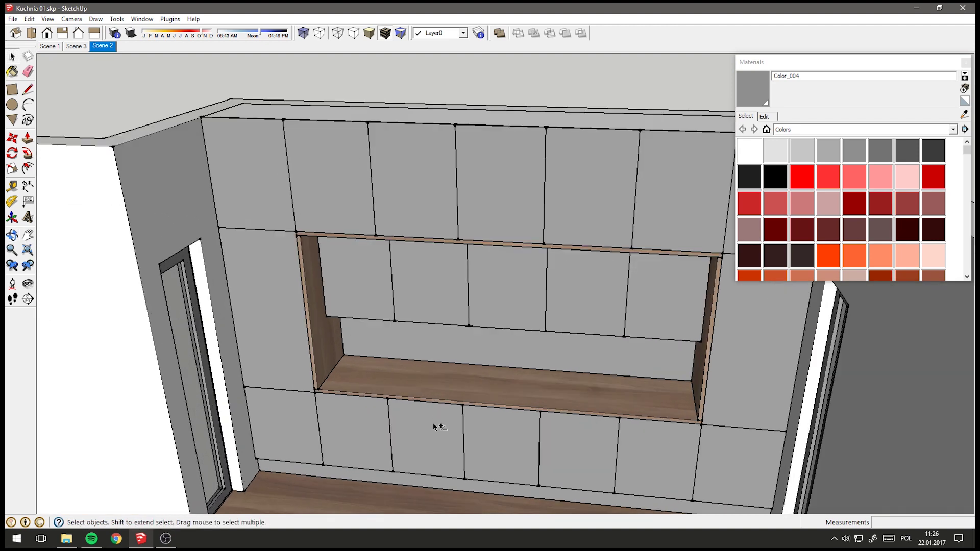
{"action": "scroll", "coordinate": [452, 370], "scroll_direction": "up", "scroll_amount": 2}
{"action": "mouse_move", "coordinate": [452, 369]}
{"action": "middle_mouse_down"}
{"action": "mouse_move", "coordinate": [509, 322]}
{"action": "mouse_move", "coordinate": [505, 343]}
{"action": "mouse_move", "coordinate": [313, 324]}
{"action": "middle_mouse_up"}
{"action": "scroll", "coordinate": [376, 343], "scroll_direction": "up", "scroll_amount": 1}
{"action": "scroll", "coordinate": [432, 414], "scroll_direction": "up", "scroll_amount": 1}
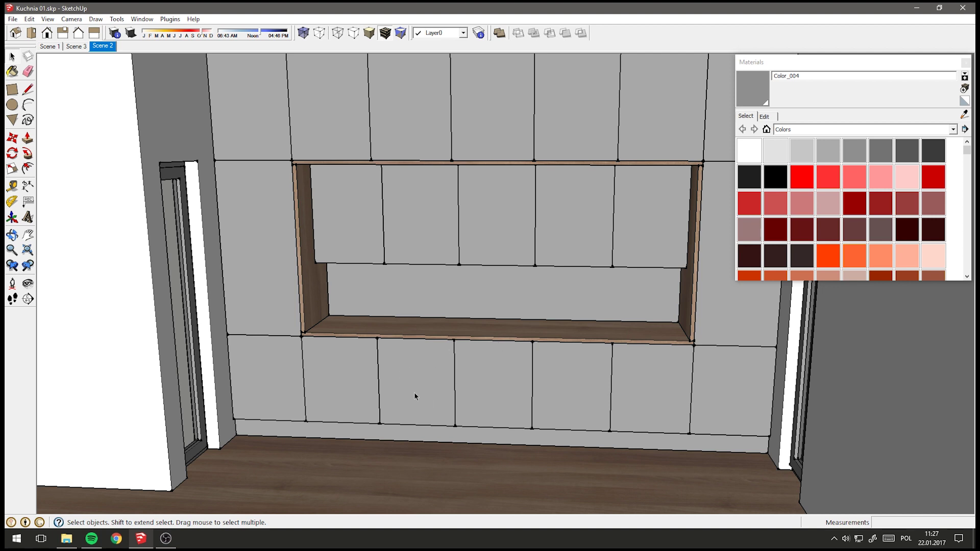
{"action": "mouse_move", "coordinate": [414, 392]}
{"action": "middle_mouse_down"}
{"action": "mouse_move", "coordinate": [428, 378]}
{"action": "mouse_move", "coordinate": [417, 402]}
{"action": "mouse_move", "coordinate": [420, 387]}
{"action": "middle_mouse_up"}
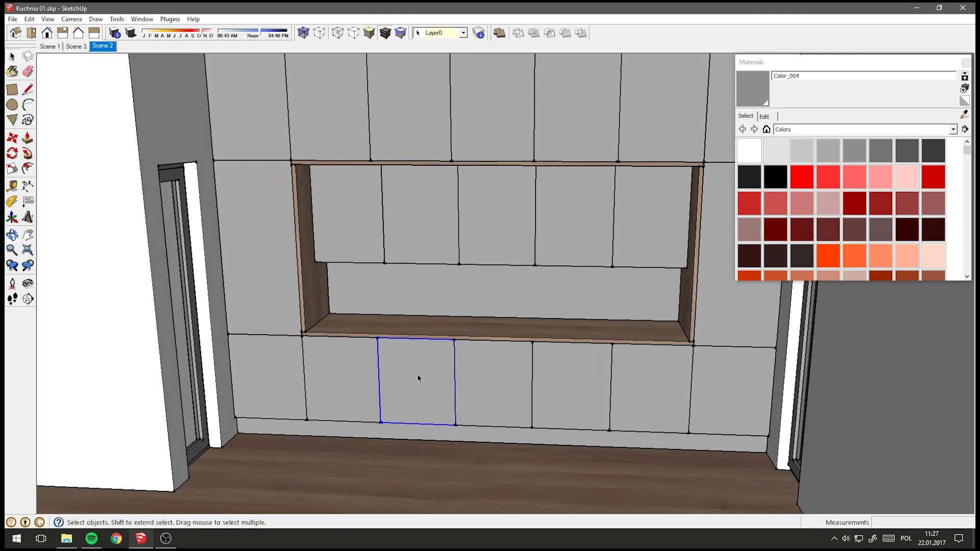
Make the two lower doors beside the centre door unique.
{"action": "middle_click_drag", "start_coordinate": [393, 394], "coordinate": [410, 380]}
{"action": "right_click", "coordinate": [411, 380]}
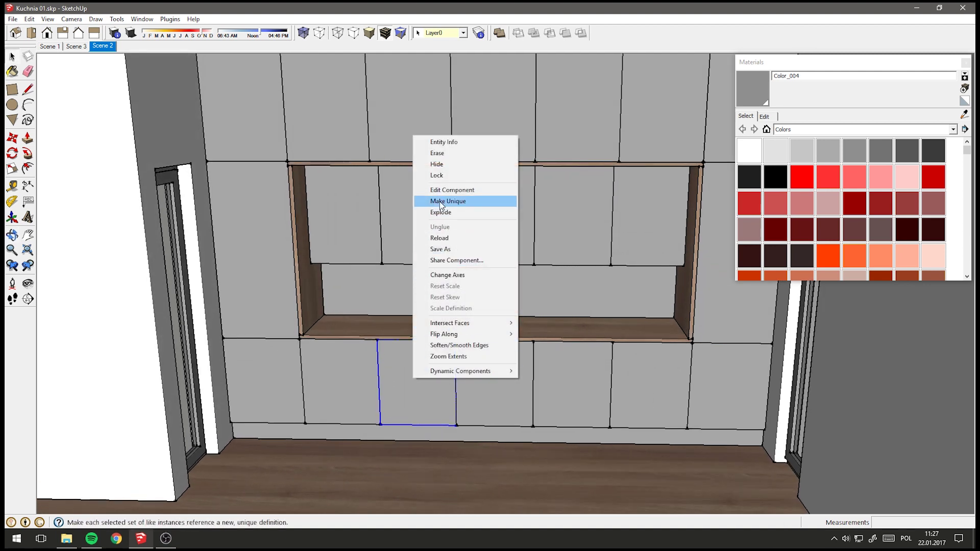
{"action": "left_click", "coordinate": [402, 375]}
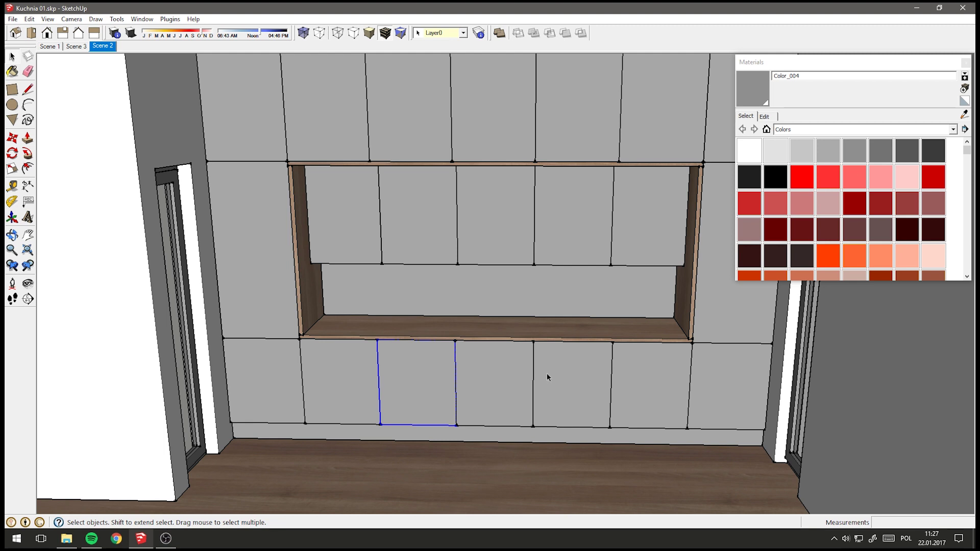
{"action": "left_click", "coordinate": [562, 366], "text": "shift"}
{"action": "middle_click_drag", "start_coordinate": [648, 403], "coordinate": [594, 380]}
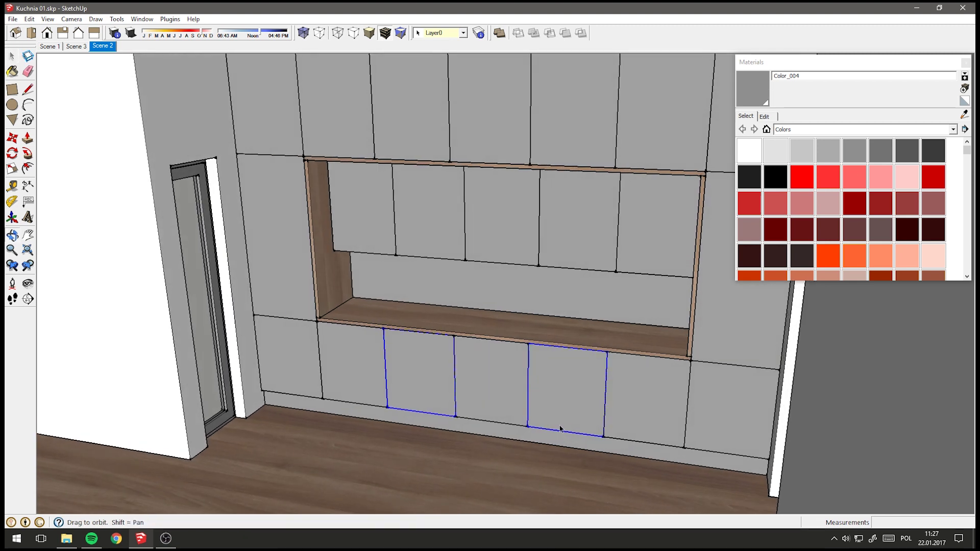
{"action": "right_click", "coordinate": [433, 362]}
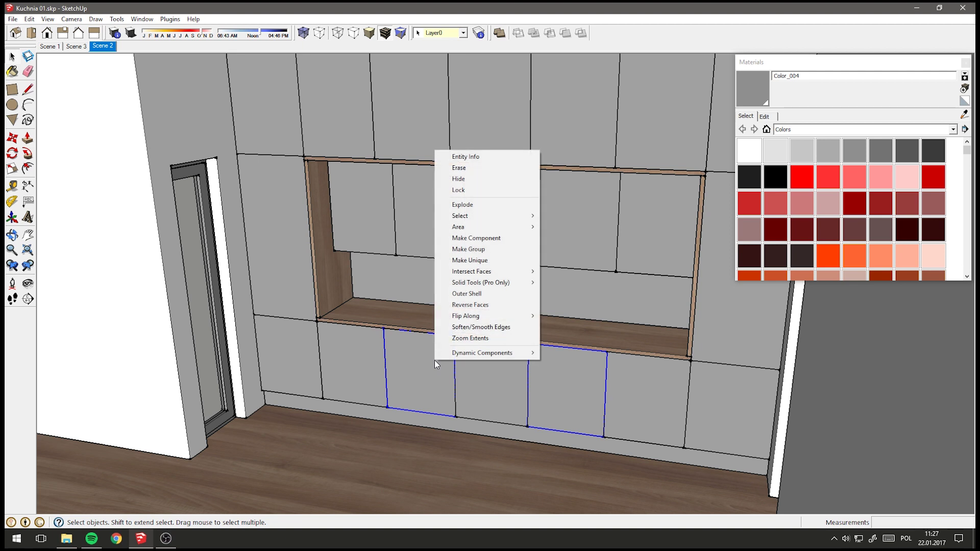
{"action": "left_click", "coordinate": [475, 260]}
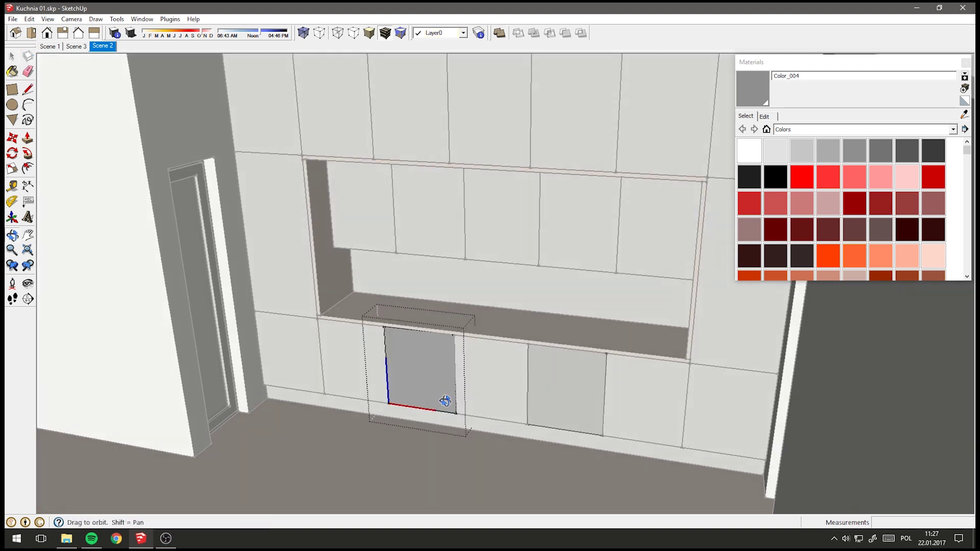
Copy a door's bottom edge to its top with a 3/ array, making three drawer fronts.
{"action": "scroll", "coordinate": [444, 403], "scroll_direction": "up", "scroll_amount": 3}
{"action": "scroll", "coordinate": [448, 448], "scroll_direction": "up", "scroll_amount": 2}
{"action": "left_click", "coordinate": [450, 481]}
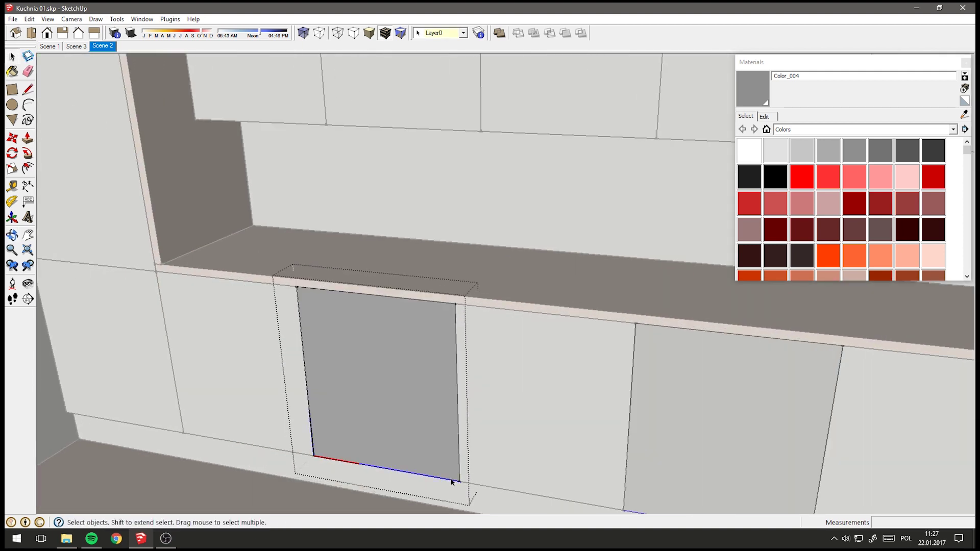
{"action": "key", "text": "m"}
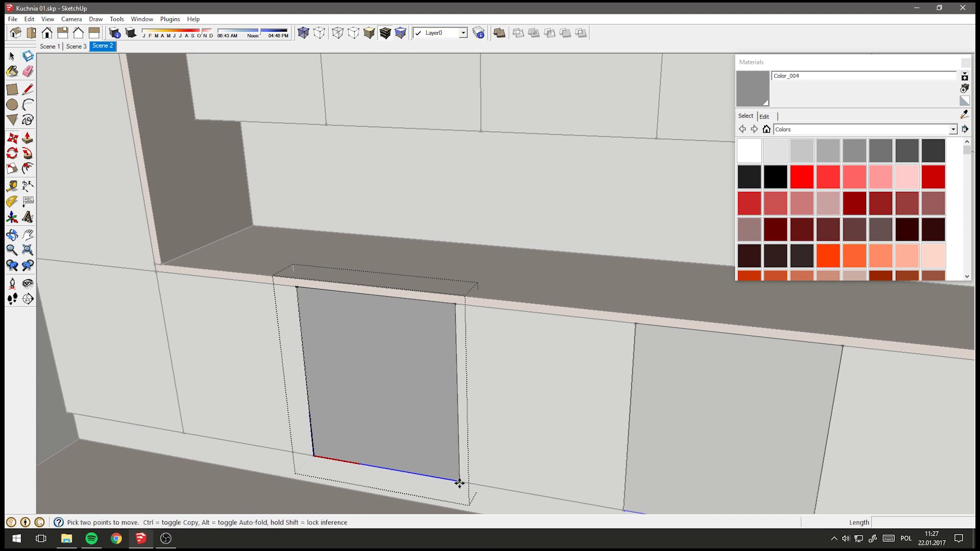
{"action": "left_click", "coordinate": [459, 481], "text": "ctrl"}
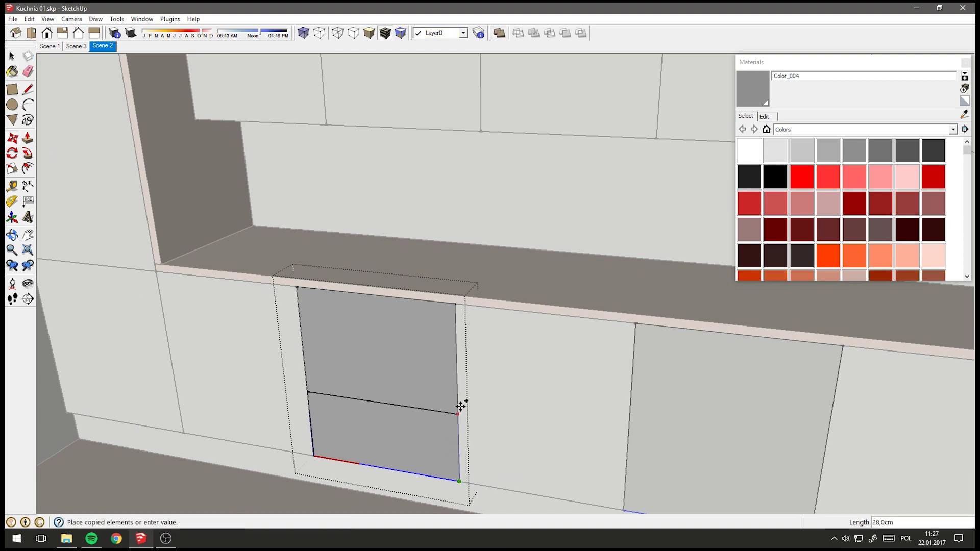
{"action": "left_click", "coordinate": [453, 304]}
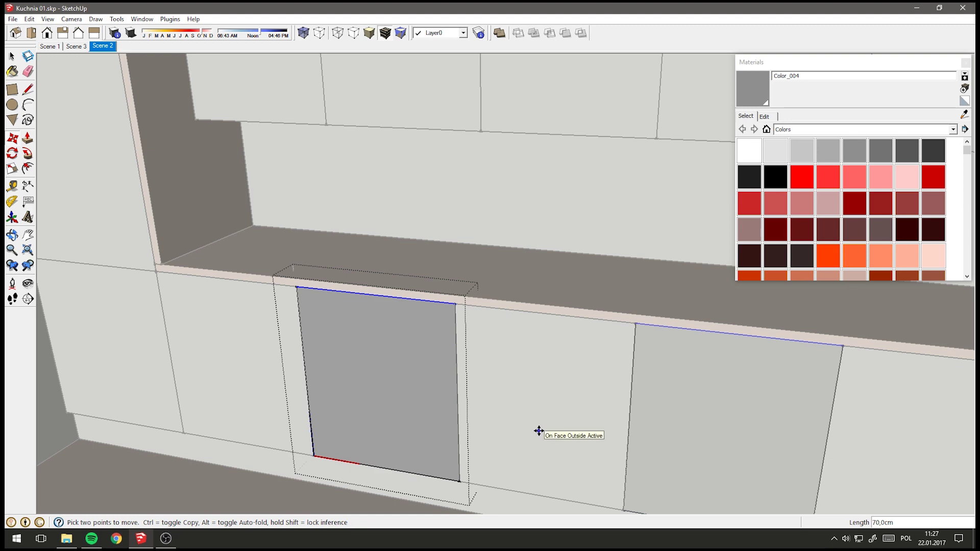
{"action": "type", "text": "3/"}
{"action": "key", "text": "Return"}
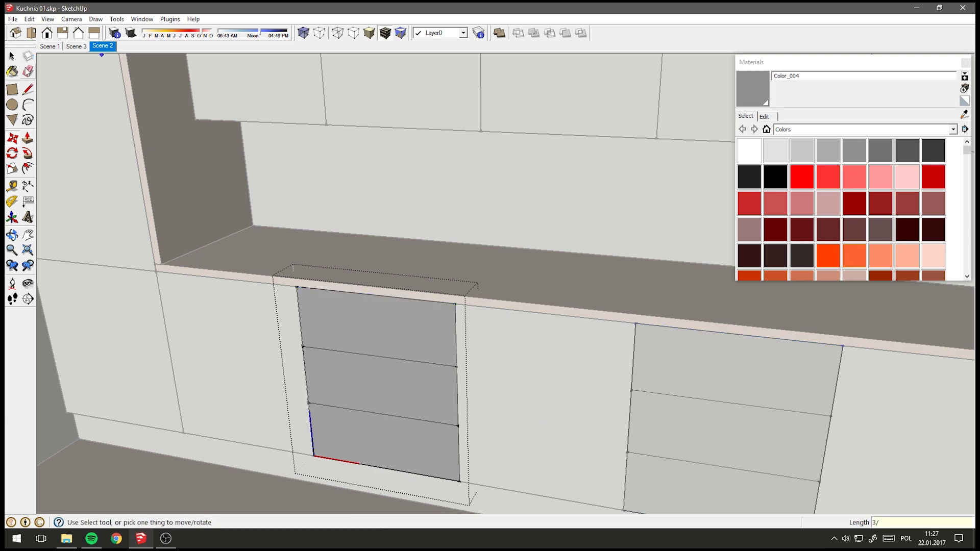
{"action": "key", "text": "space"}
{"action": "key", "text": "f"}
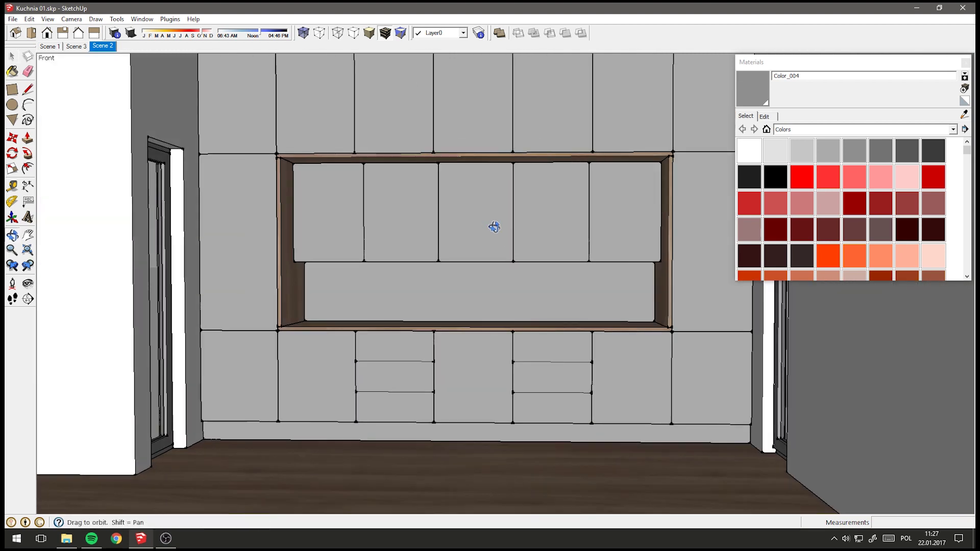
{"action": "mouse_move", "coordinate": [494, 227]}
{"action": "middle_mouse_down"}
{"action": "mouse_move", "coordinate": [516, 221]}
{"action": "mouse_move", "coordinate": [488, 265]}
{"action": "middle_mouse_up"}
{"action": "scroll", "coordinate": [525, 253], "scroll_direction": "up", "scroll_amount": 2}
{"action": "scroll", "coordinate": [503, 249], "scroll_direction": "up", "scroll_amount": 2}
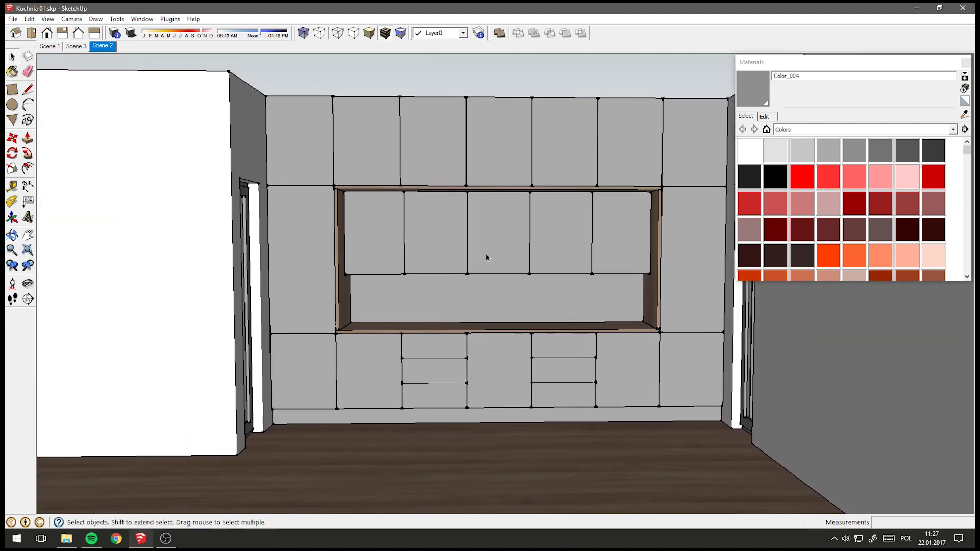
{"action": "middle_click_drag", "start_coordinate": [486, 253], "coordinate": [346, 198]}
{"action": "middle_click_drag", "start_coordinate": [448, 257], "coordinate": [484, 344]}
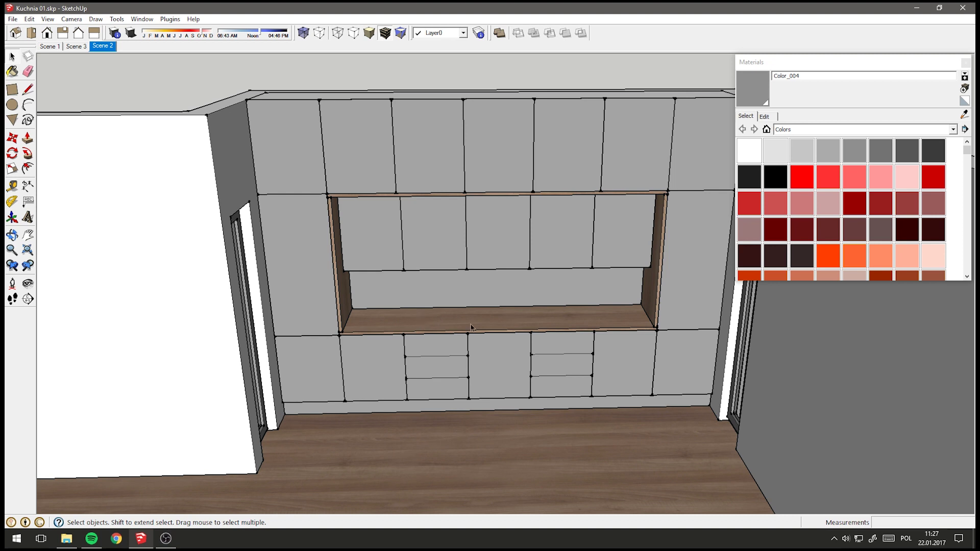
{"action": "middle_click_drag", "start_coordinate": [555, 314], "coordinate": [551, 309]}
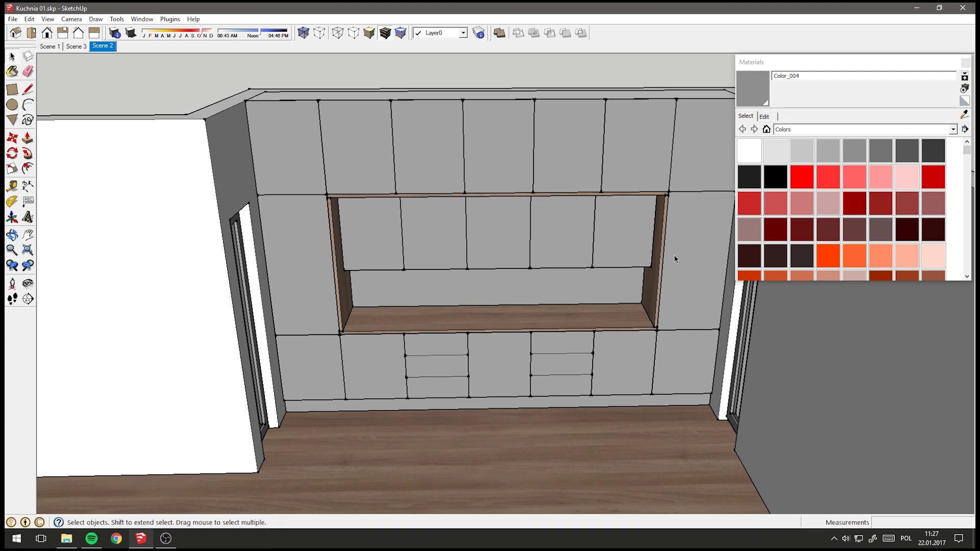
{"action": "mouse_move", "coordinate": [678, 264]}
{"action": "middle_mouse_down"}
{"action": "mouse_move", "coordinate": [610, 367]}
{"action": "mouse_move", "coordinate": [582, 341]}
{"action": "middle_mouse_up"}
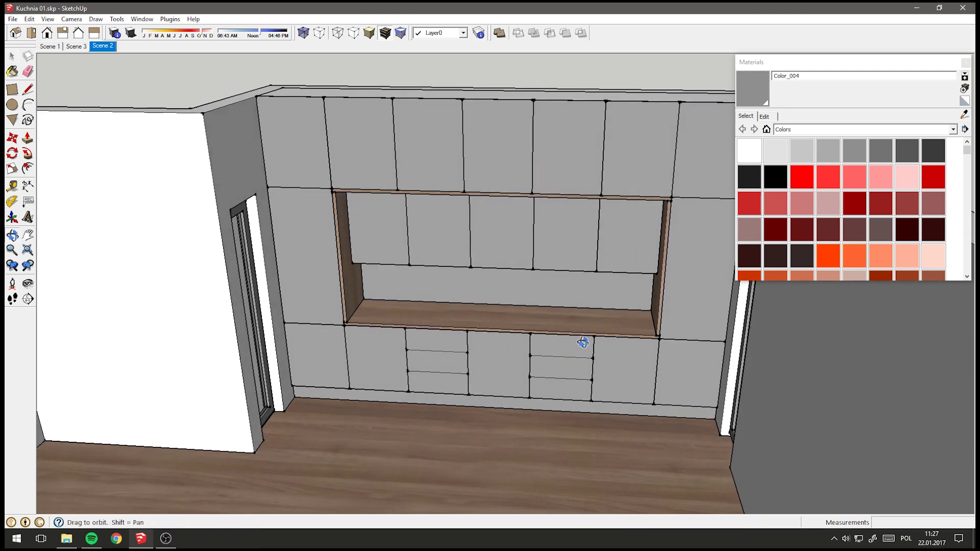
{"action": "scroll", "coordinate": [460, 309], "scroll_direction": "up", "scroll_amount": 2}
{"action": "scroll", "coordinate": [459, 308], "scroll_direction": "down", "scroll_amount": 3}
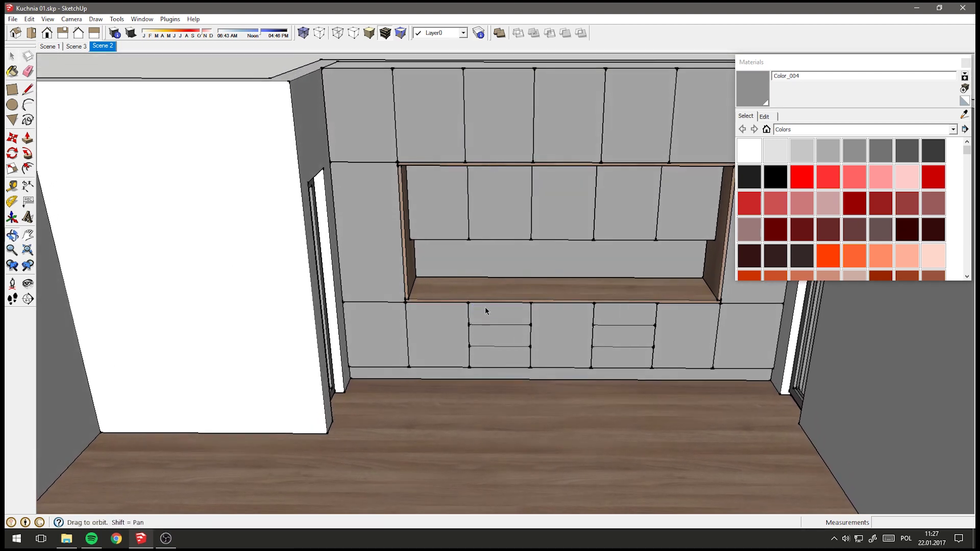
{"action": "middle_click_drag", "start_coordinate": [485, 309], "coordinate": [515, 353]}
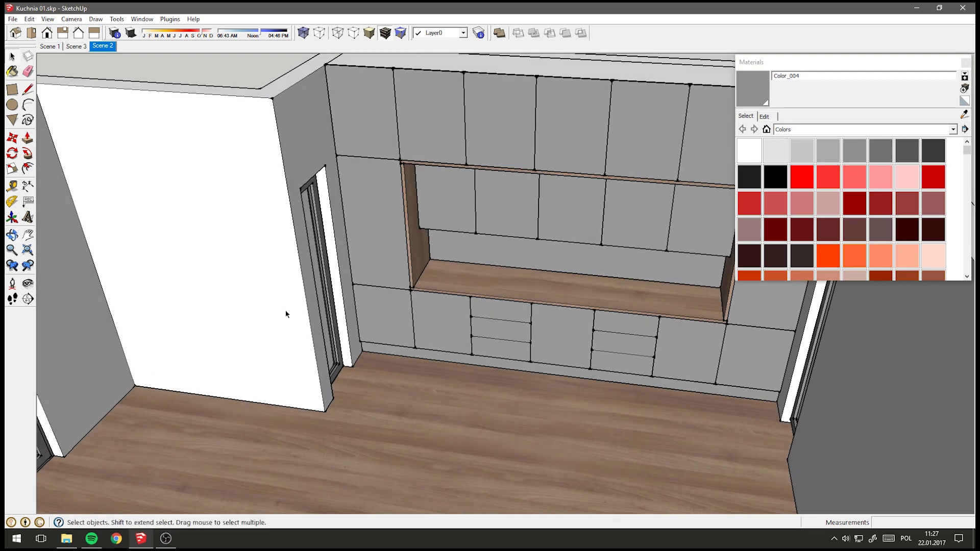
{"action": "mouse_move", "coordinate": [376, 274]}
{"action": "middle_mouse_down"}
{"action": "mouse_move", "coordinate": [339, 286]}
{"action": "mouse_move", "coordinate": [382, 274]}
{"action": "middle_mouse_up"}
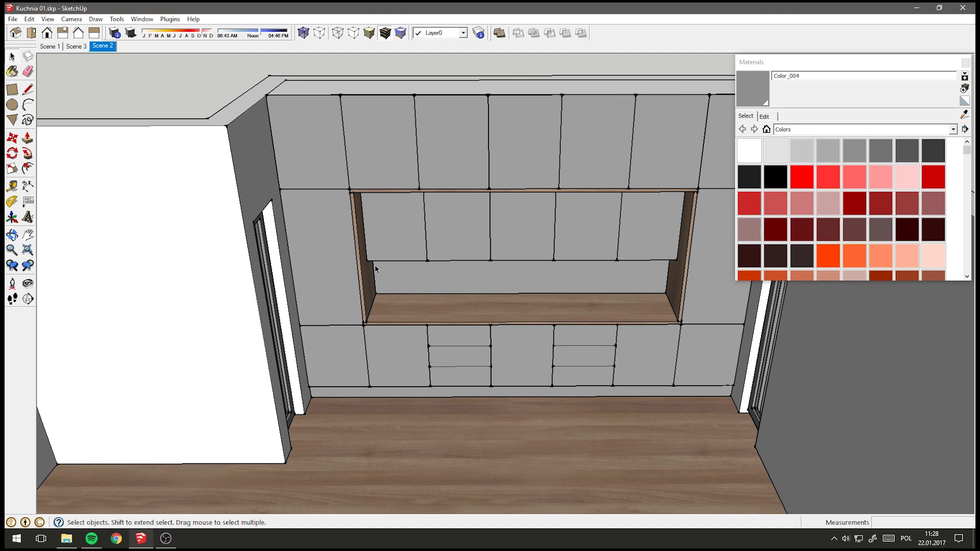